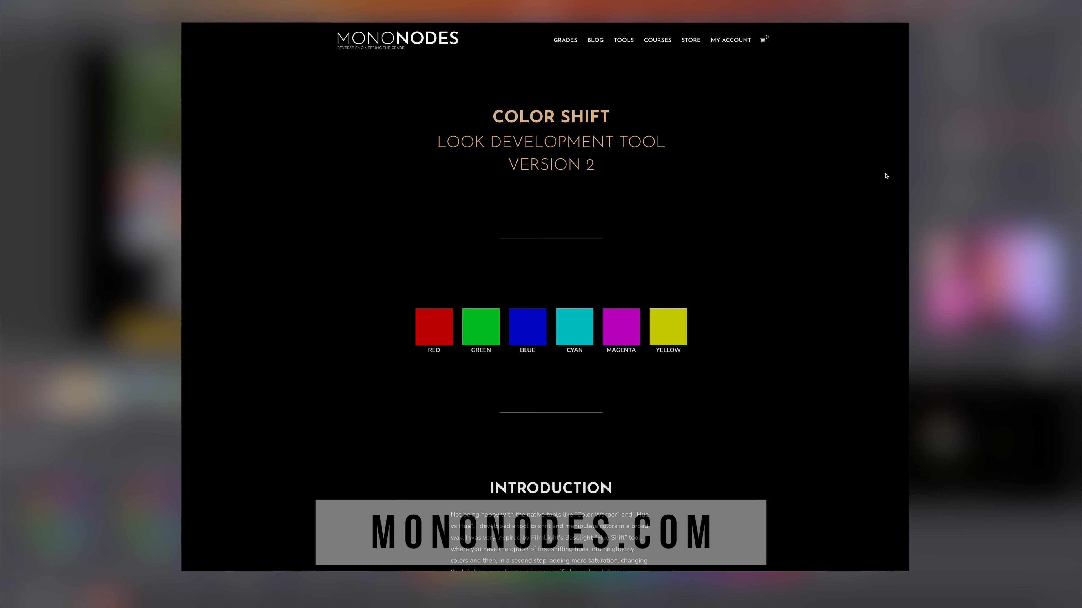
Read through the Color Shift tool page, from the introduction to the density, saturation, desaturation and hue shift DCTL descriptions.
scroll(885, 174, "down", 3)
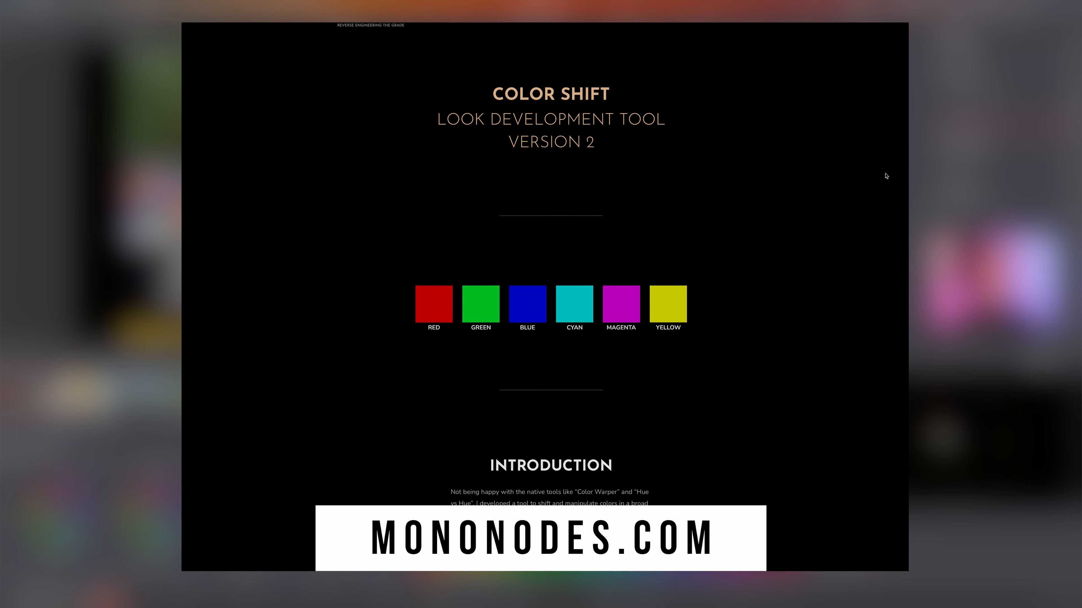
scroll(885, 175, "down", 3)
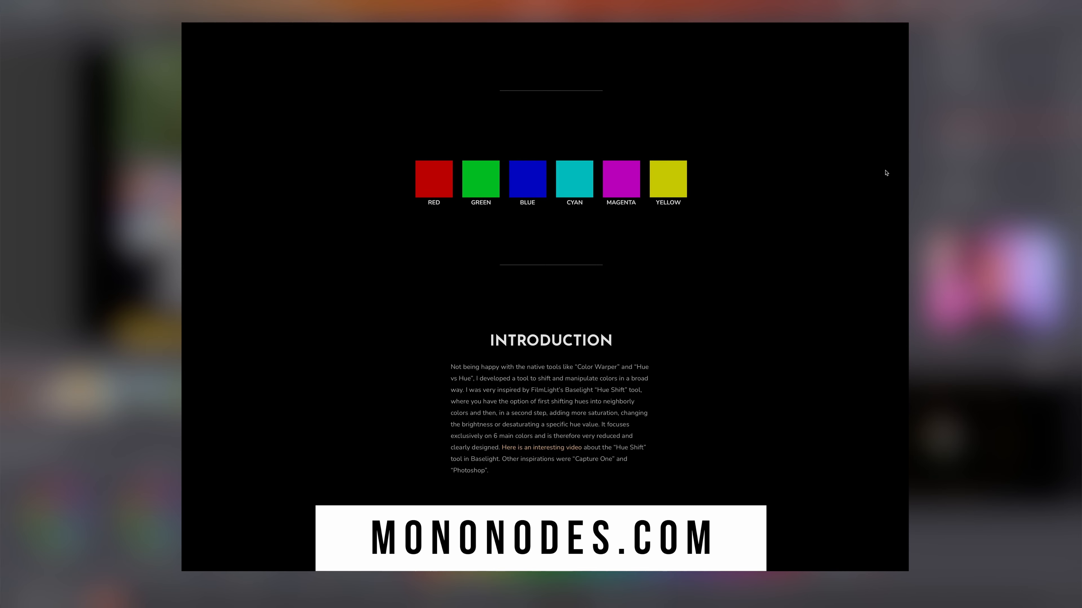
scroll(886, 173, "down", 3)
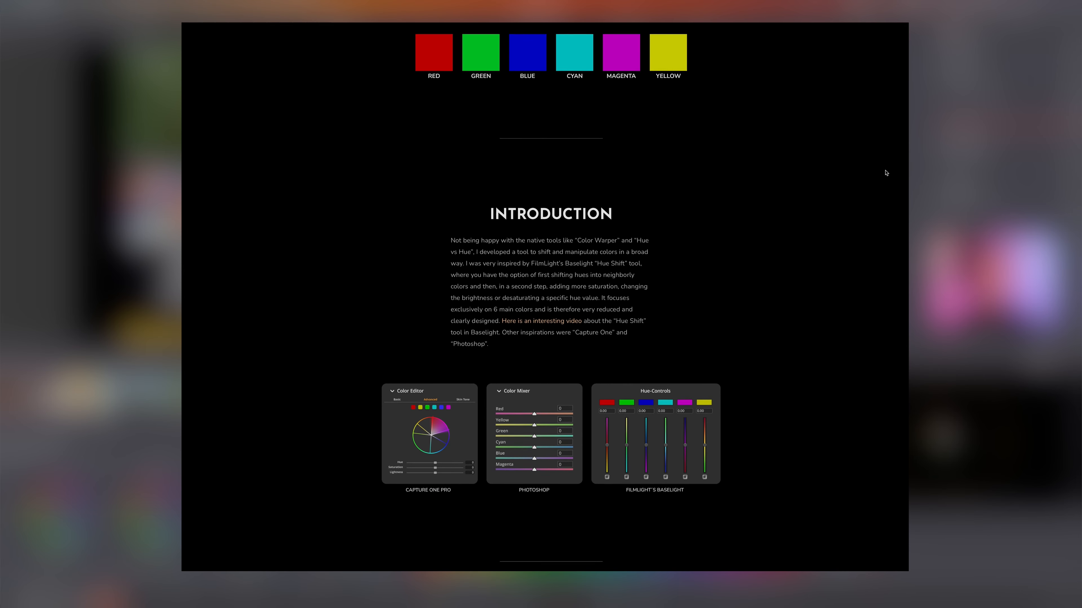
scroll(885, 168, "down", 4)
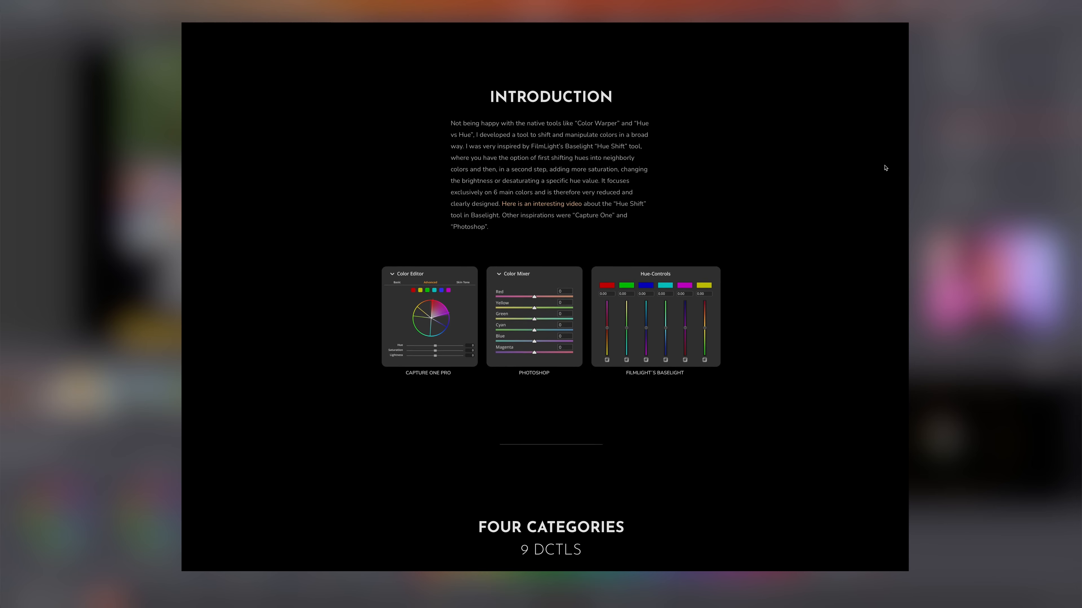
scroll(885, 168, "down", 7)
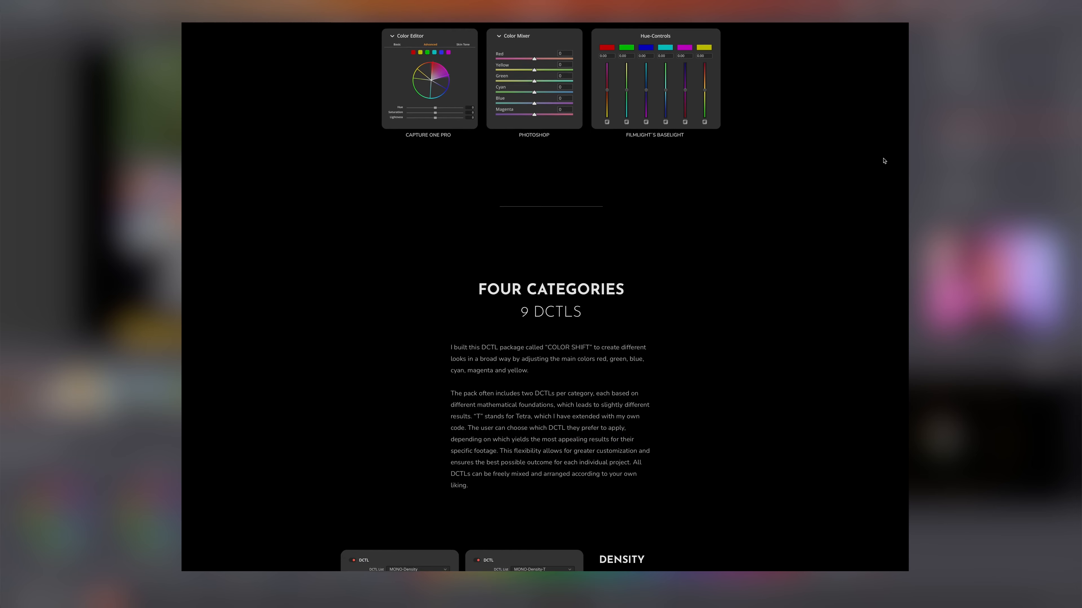
scroll(884, 161, "down", 7)
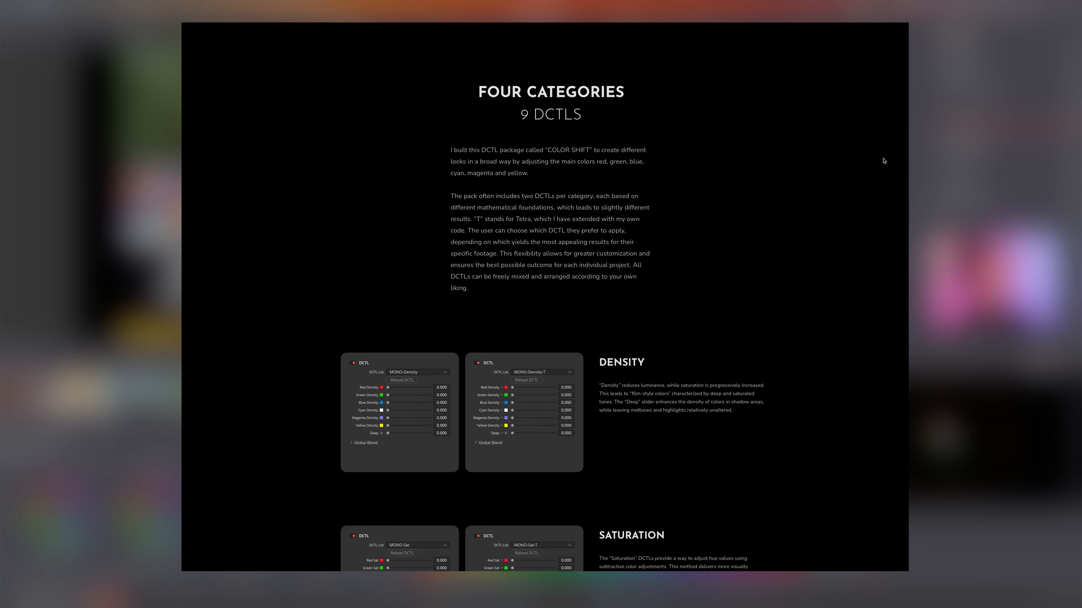
scroll(884, 160, "down", 4)
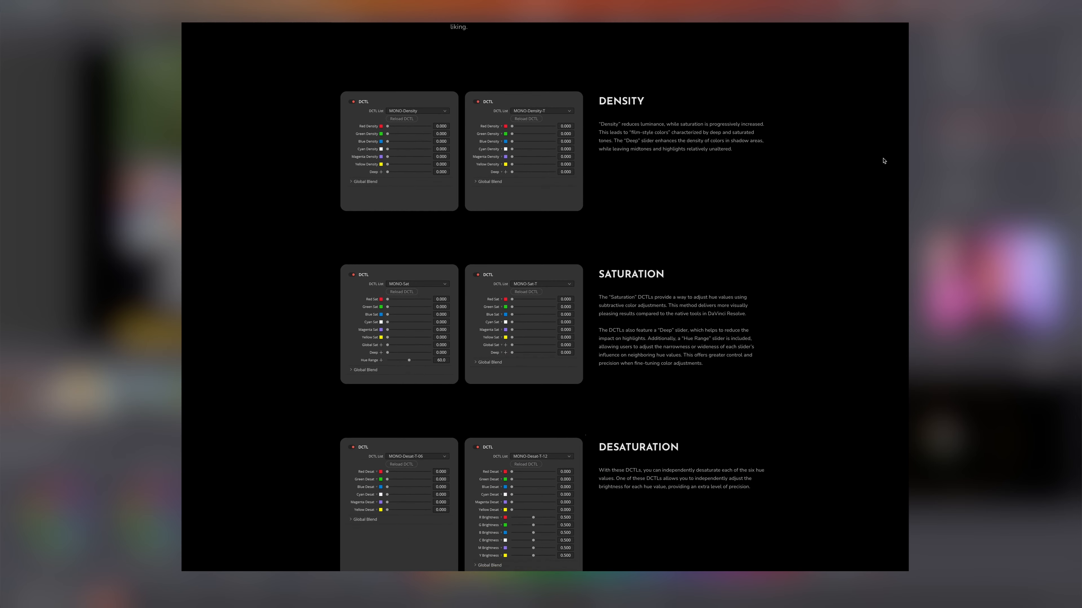
scroll(884, 160, "down", 7)
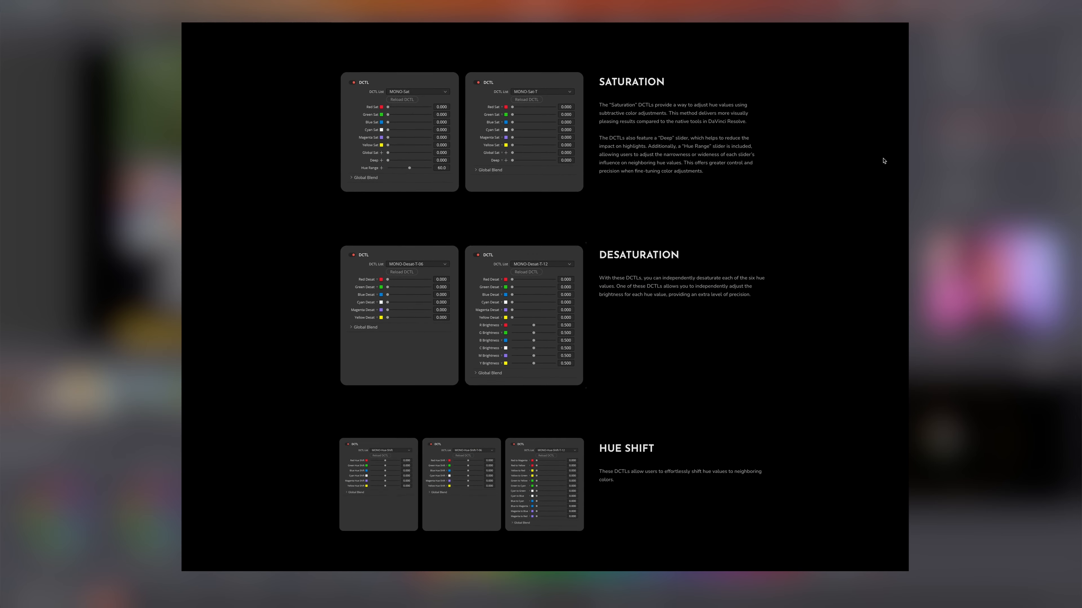
scroll(883, 151, "down", 2)
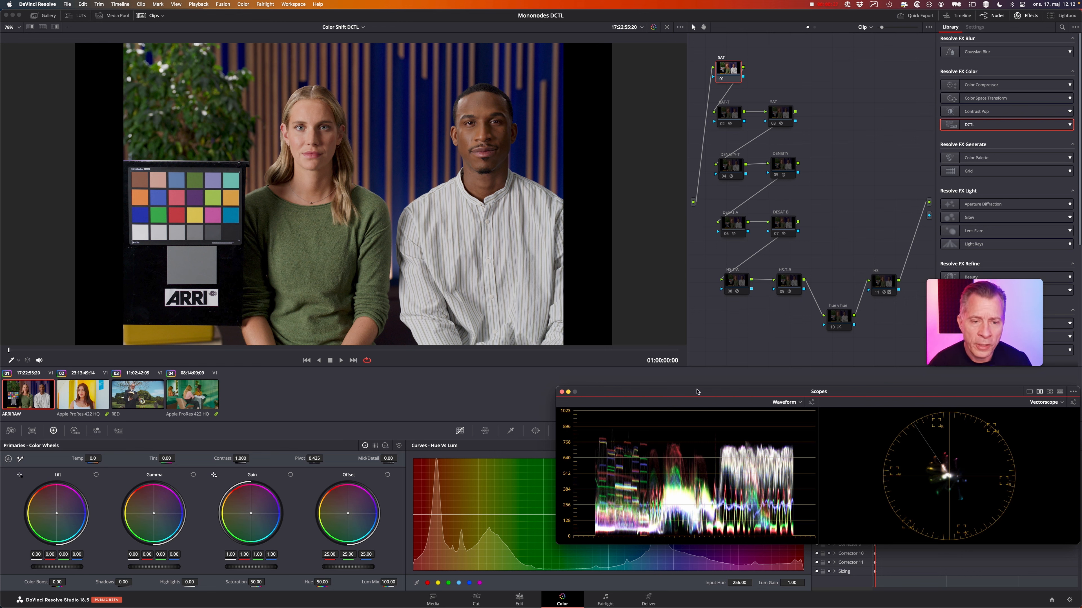
Try raising the first SAT node's saturation to 84.40 and then 76.80 to study the waveform, and reset it.
left_click_drag(697, 392, 676, 386)
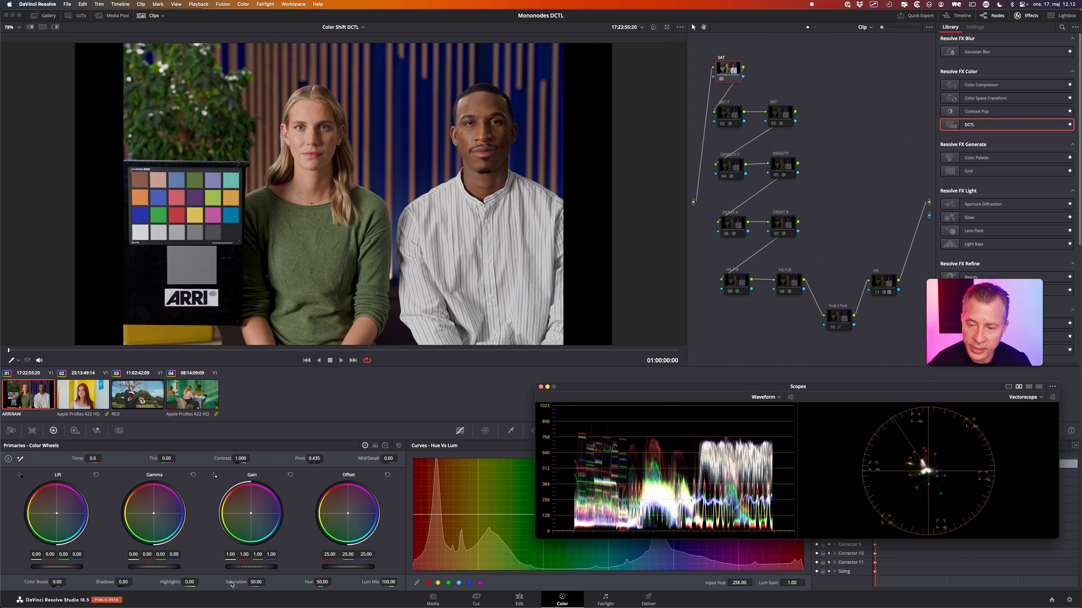
left_click_drag(231, 583, 242, 584)
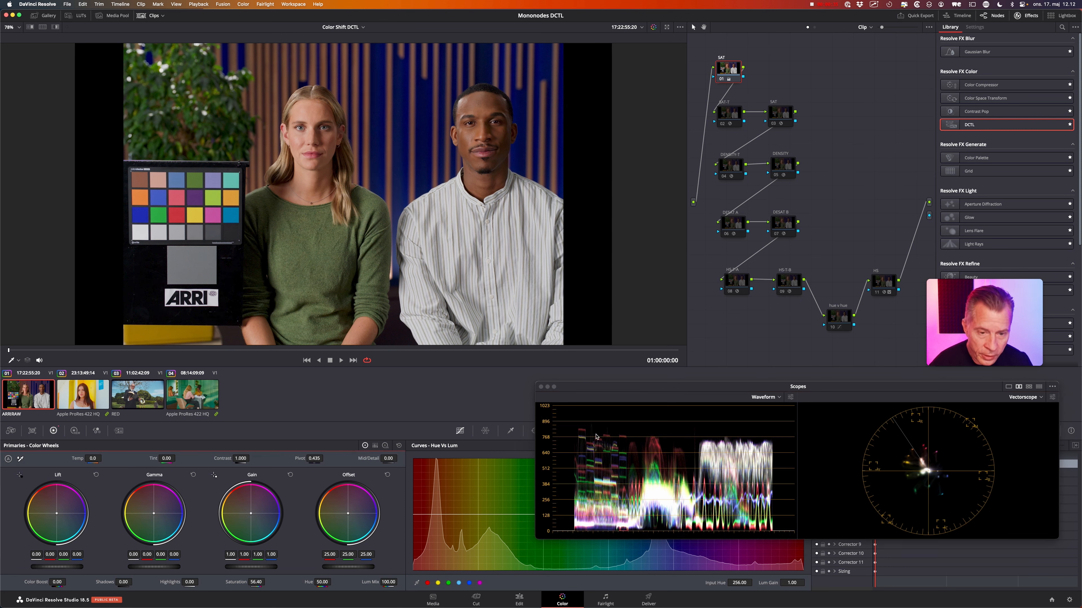
mouse_move(606, 423)
left_mouse_down()
mouse_move(698, 452)
mouse_move(645, 420)
left_mouse_up()
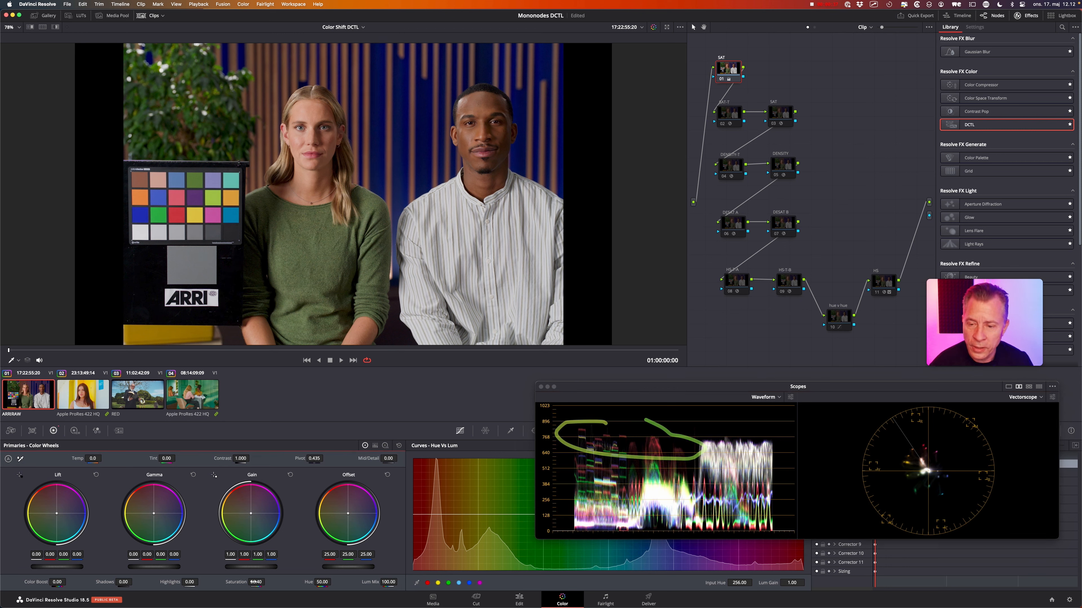
left_click_drag(255, 583, 278, 587)
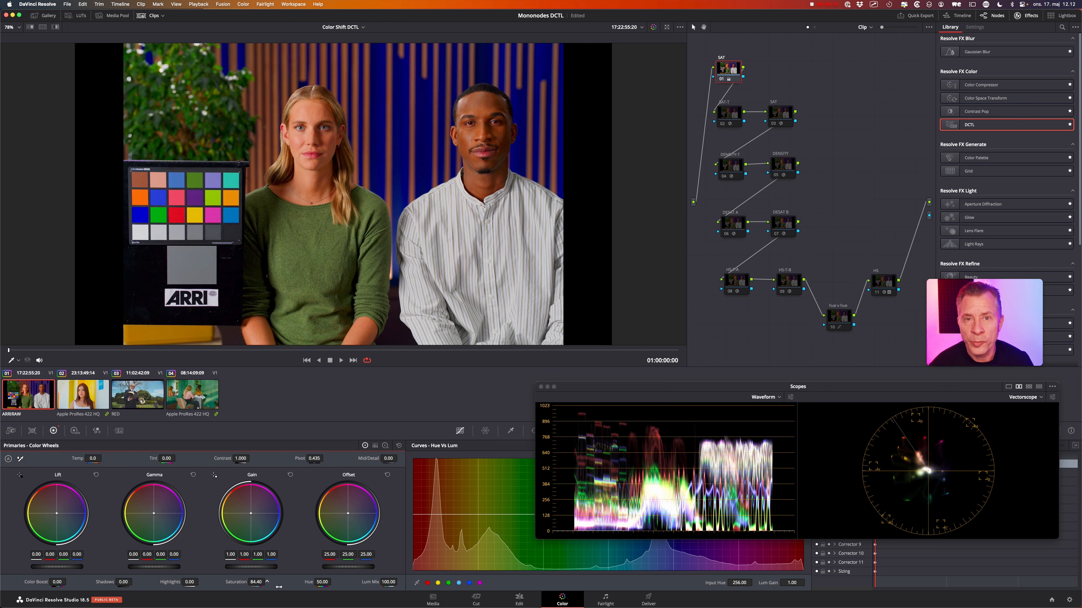
mouse_move(279, 587)
left_mouse_down()
mouse_move(250, 597)
mouse_move(265, 599)
left_mouse_up()
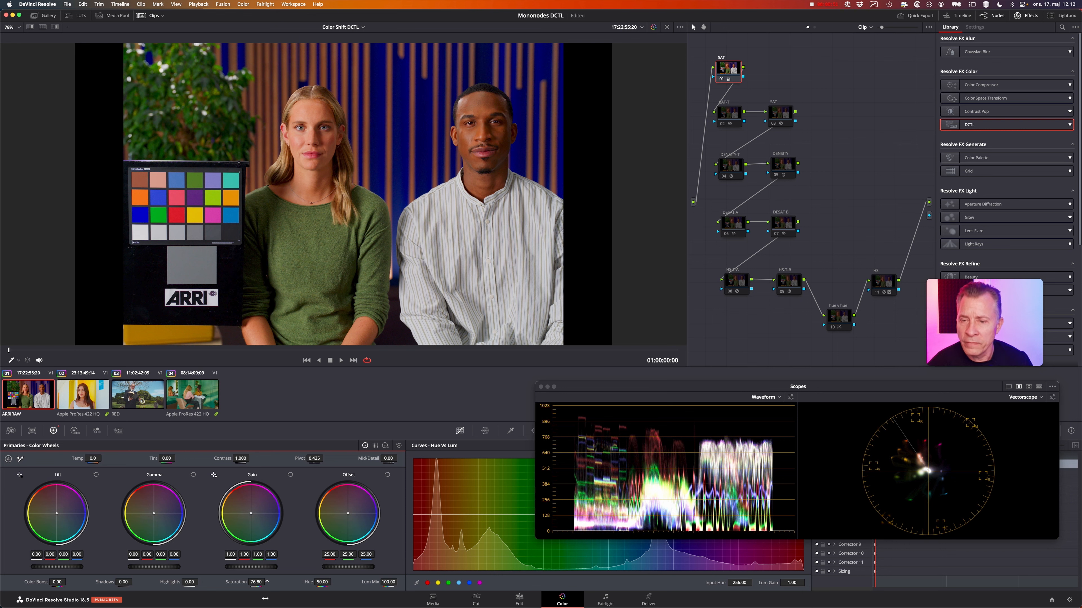
double_click(238, 584)
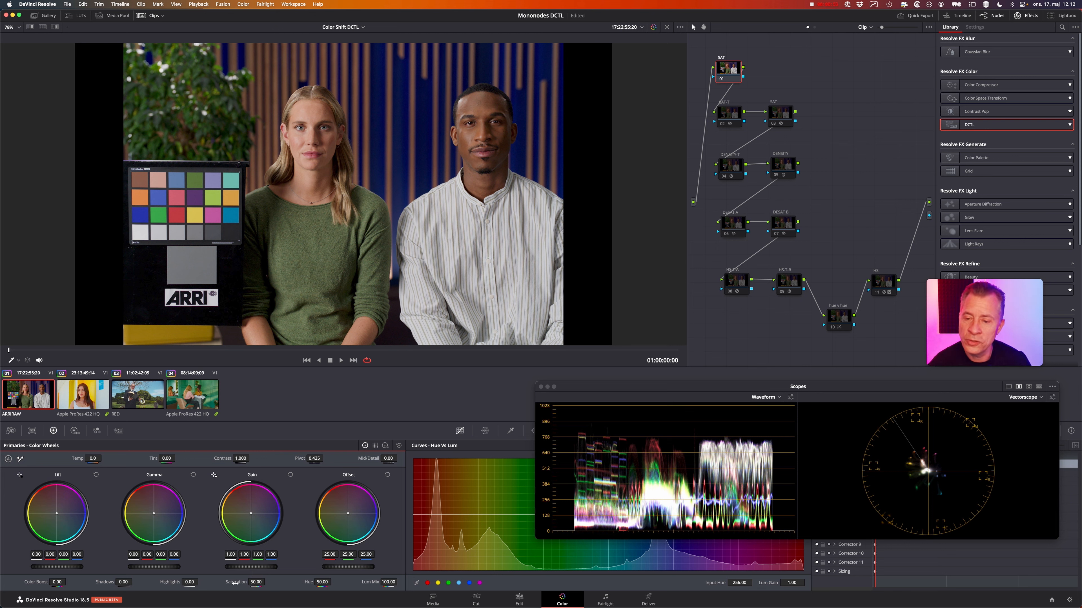
Try raising the first SAT node's saturation gradually to 72.60 to study the vectorscope, and reset it to default.
left_click_drag(235, 583, 241, 584)
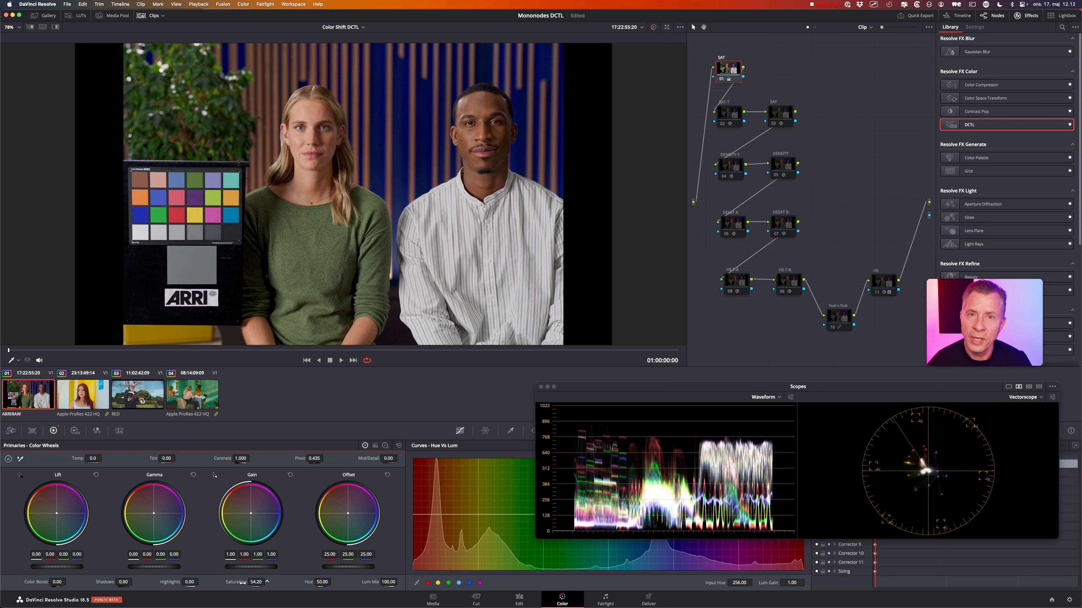
left_click_drag(242, 584, 246, 583)
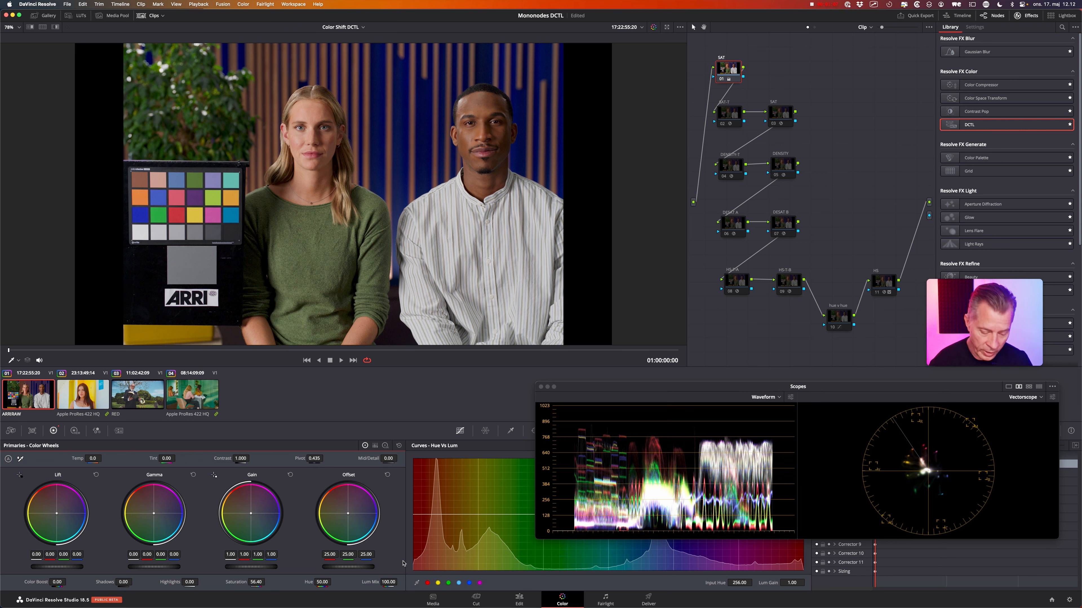
mouse_move(949, 447)
left_mouse_down()
mouse_move(968, 492)
mouse_move(951, 447)
left_mouse_up()
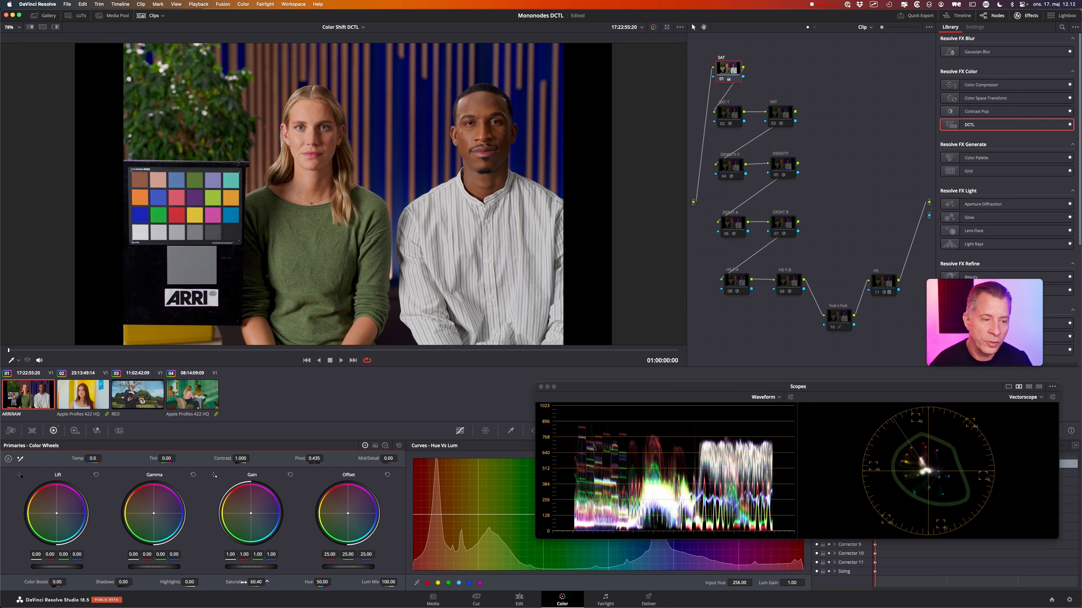
left_click_drag(237, 584, 265, 587)
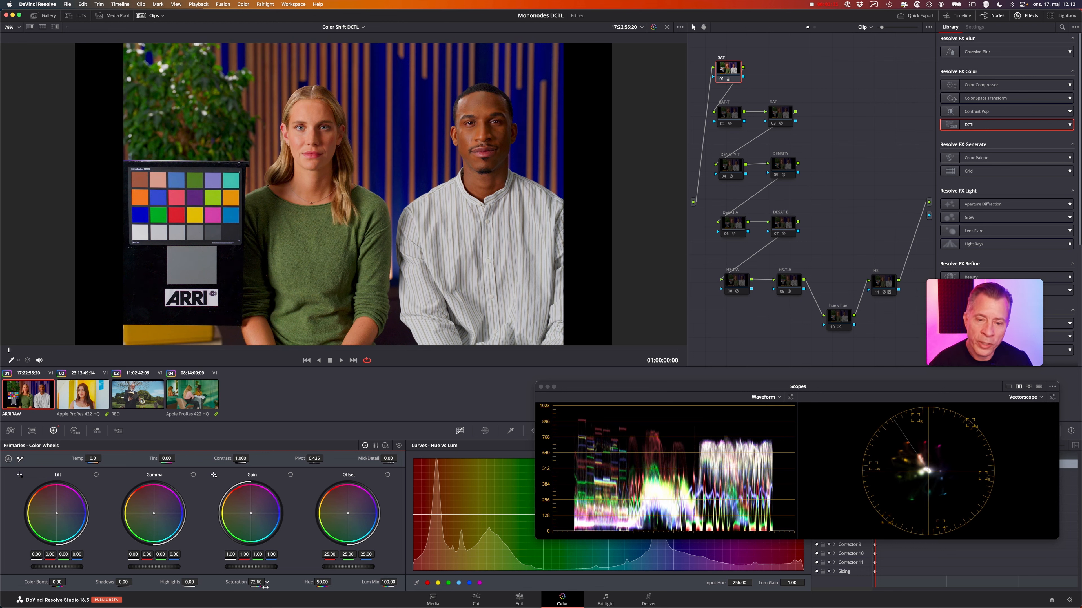
double_click(235, 582)
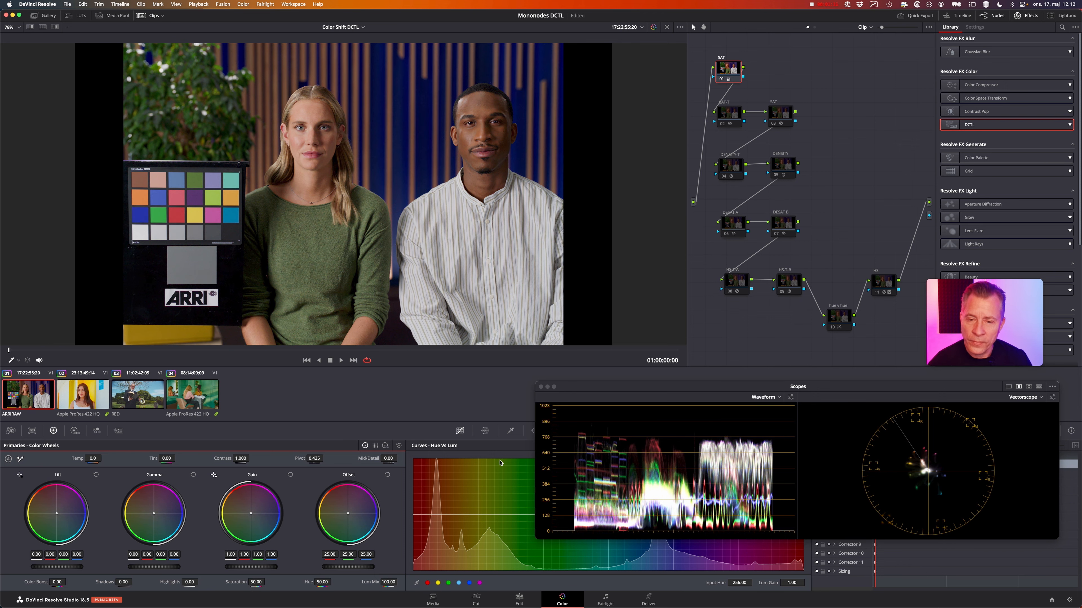
left_click_drag(681, 387, 485, 261)
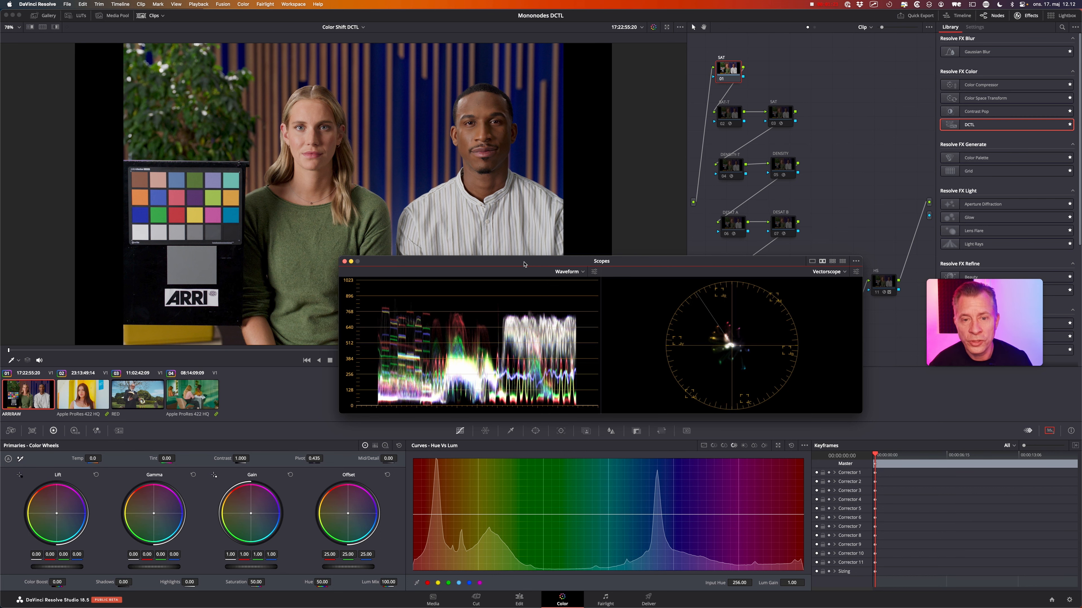
left_click_drag(524, 264, 694, 399)
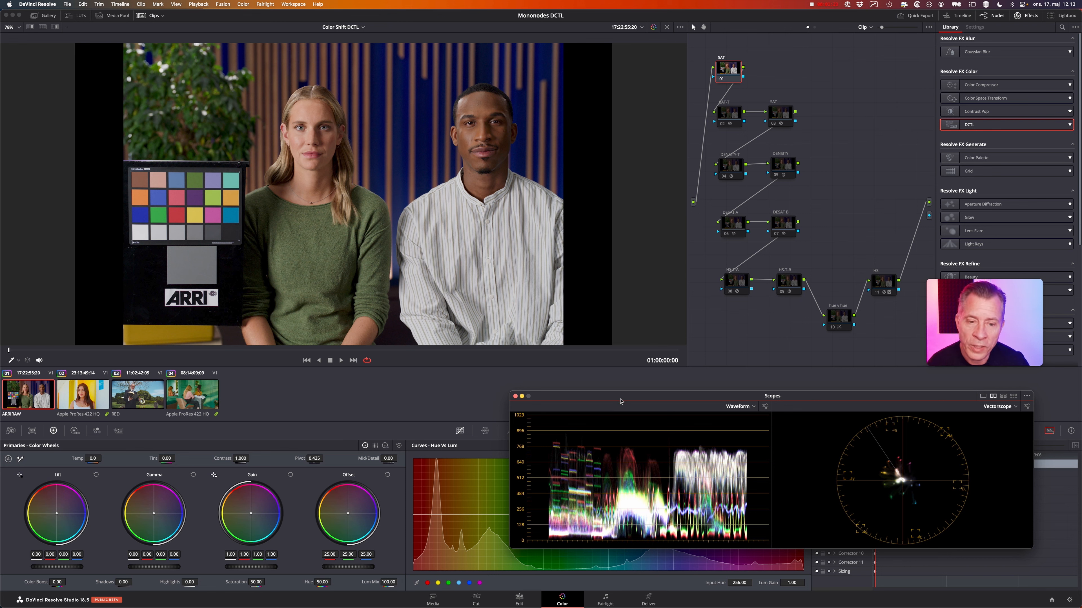
left_click_drag(621, 402, 656, 393)
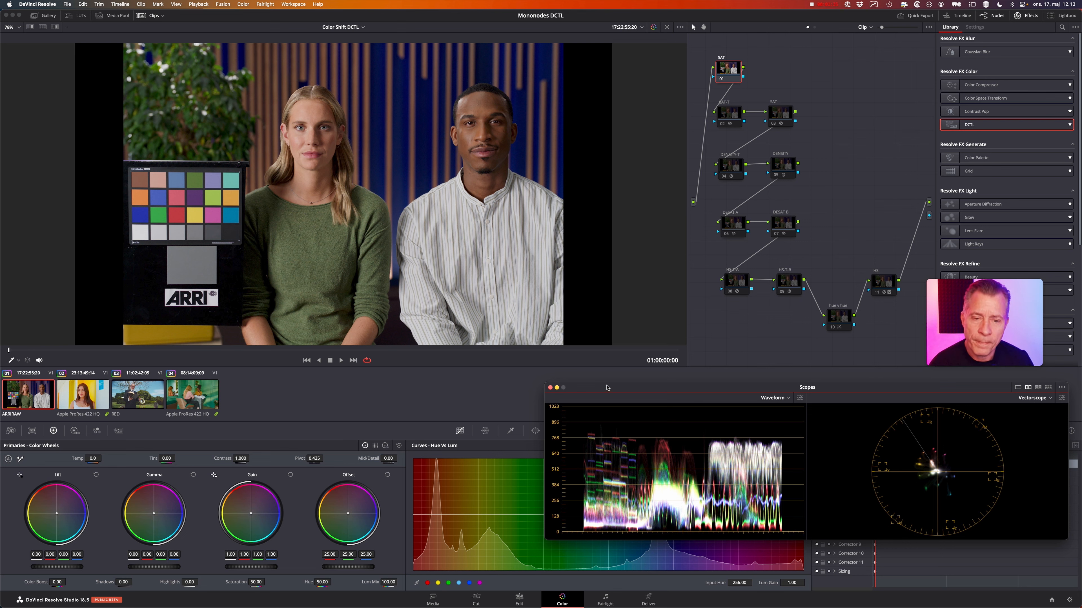
mouse_move(606, 388)
left_mouse_down()
mouse_move(575, 385)
mouse_move(602, 383)
left_mouse_up()
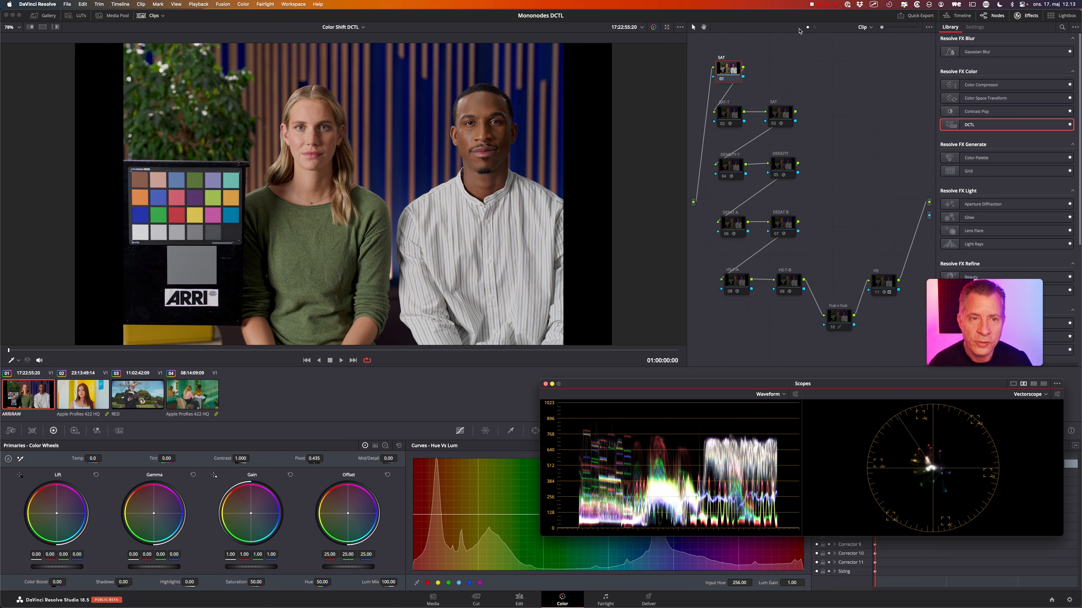
Delete the first SAT node at the start of the node chain.
left_click(738, 69)
key("Delete")
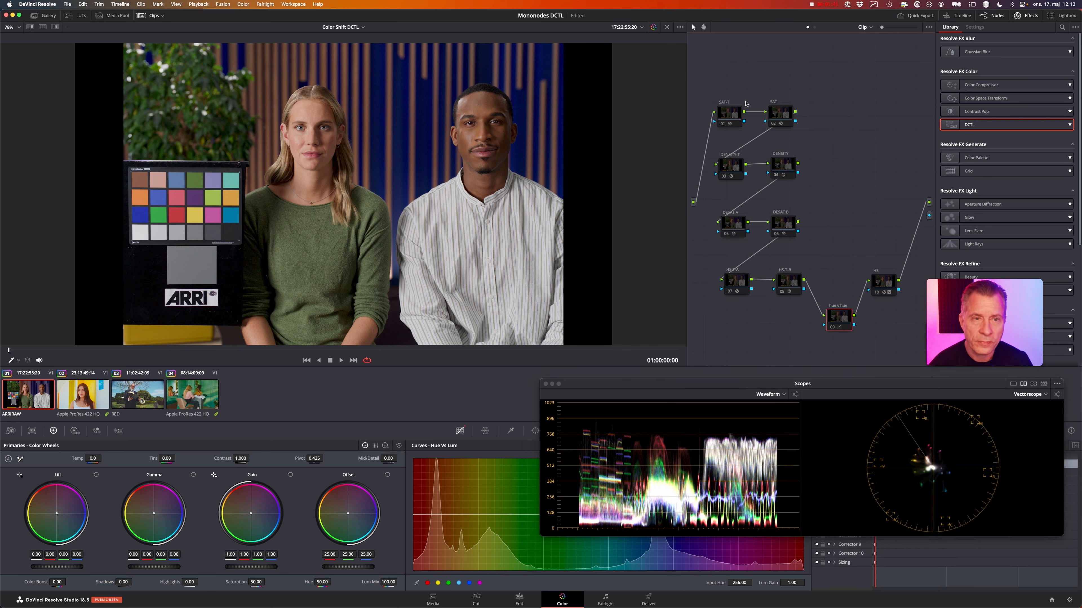
Add the DCTL effect to the SAT-T node and open its list of available DCTLs.
left_click(729, 119)
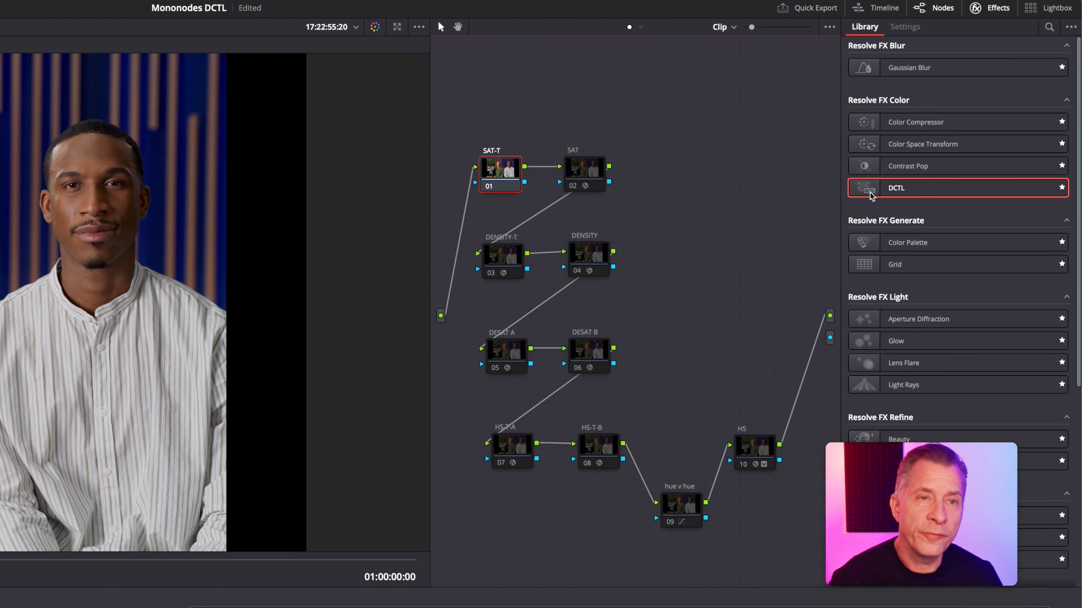
left_click_drag(870, 196, 502, 179)
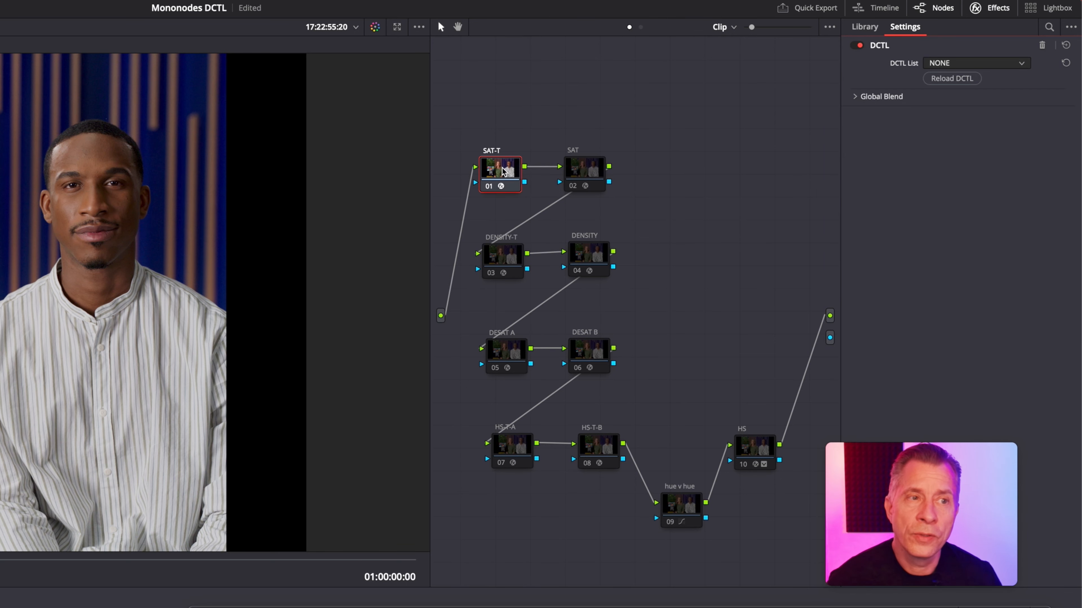
left_click(979, 64)
scroll(976, 145, "down", 4)
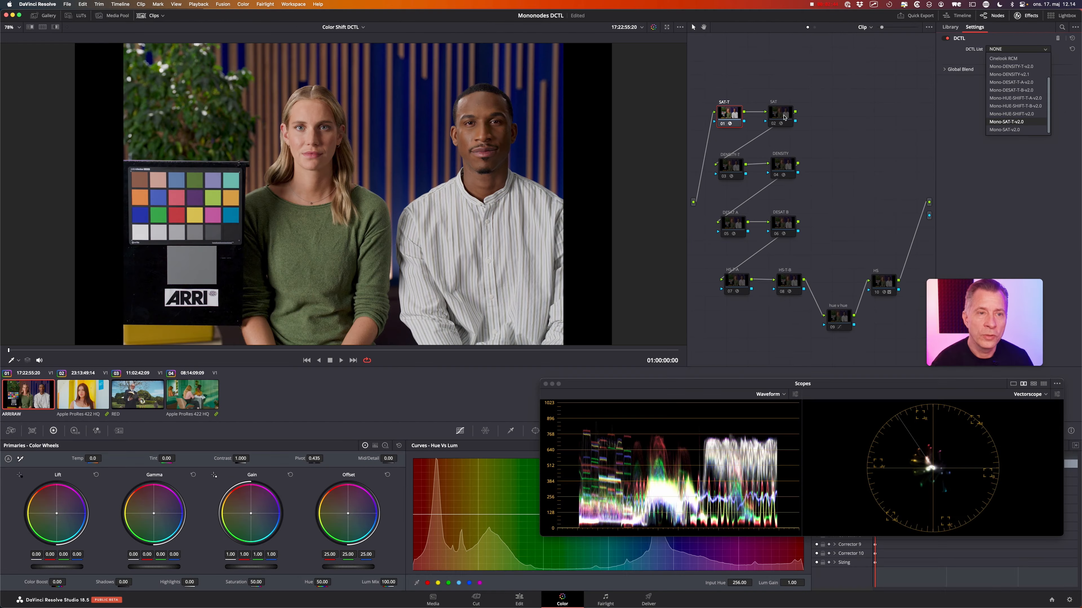
Switch the SAT node's DCTL to Mono-SAT-T-v2.0 and save the project.
left_click(784, 117)
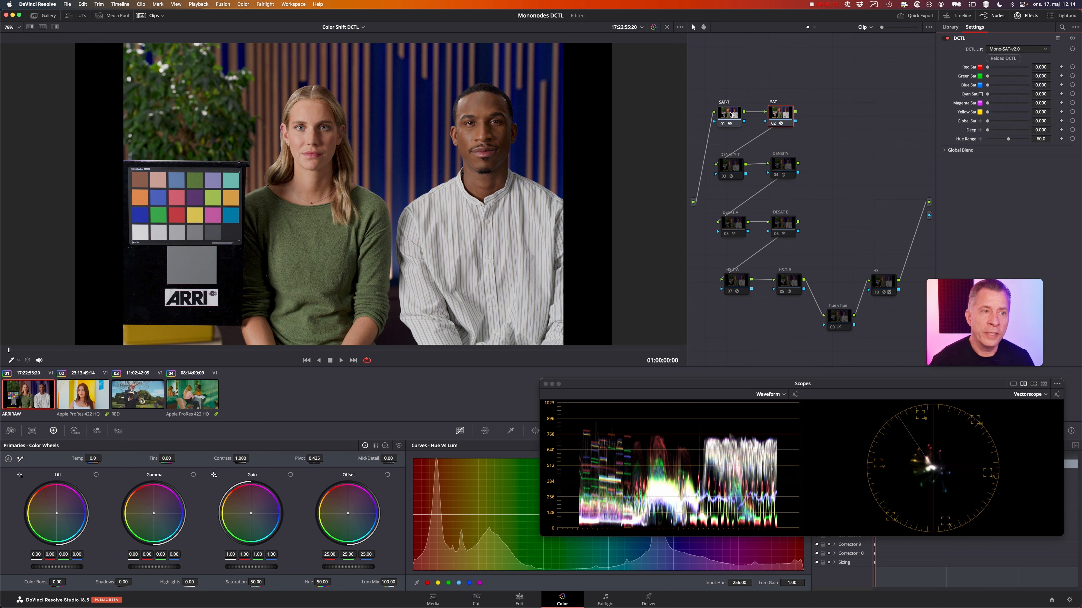
left_click(1015, 49)
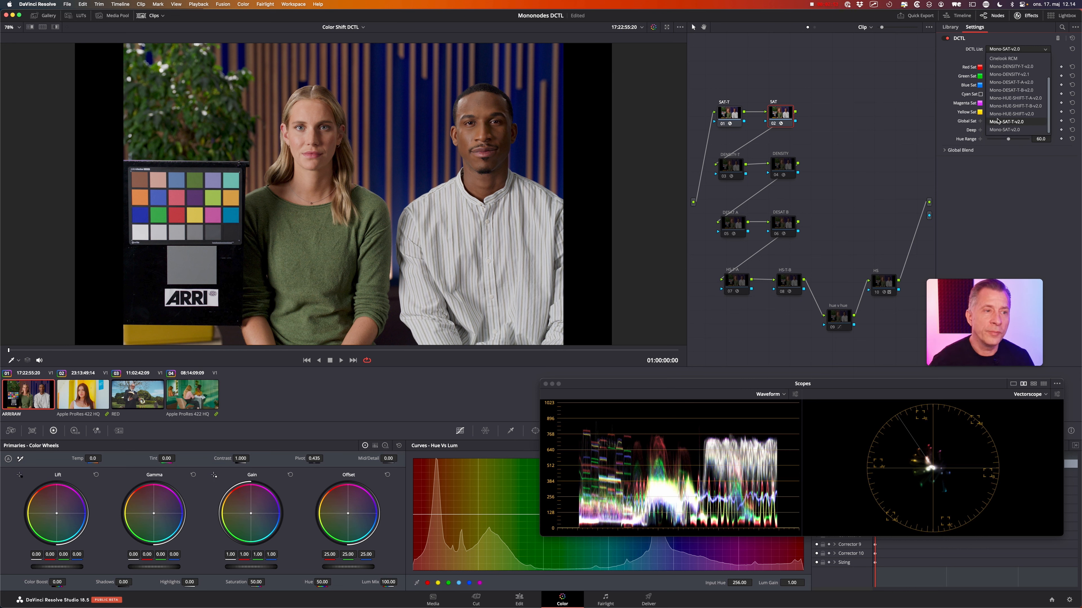
left_click(1009, 122)
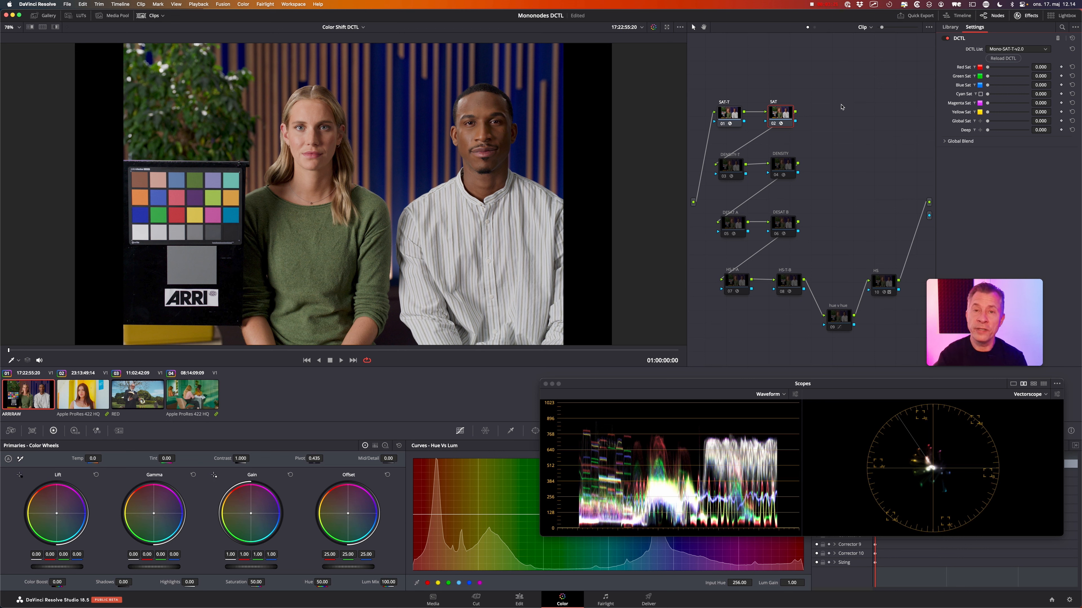
key("super+s")
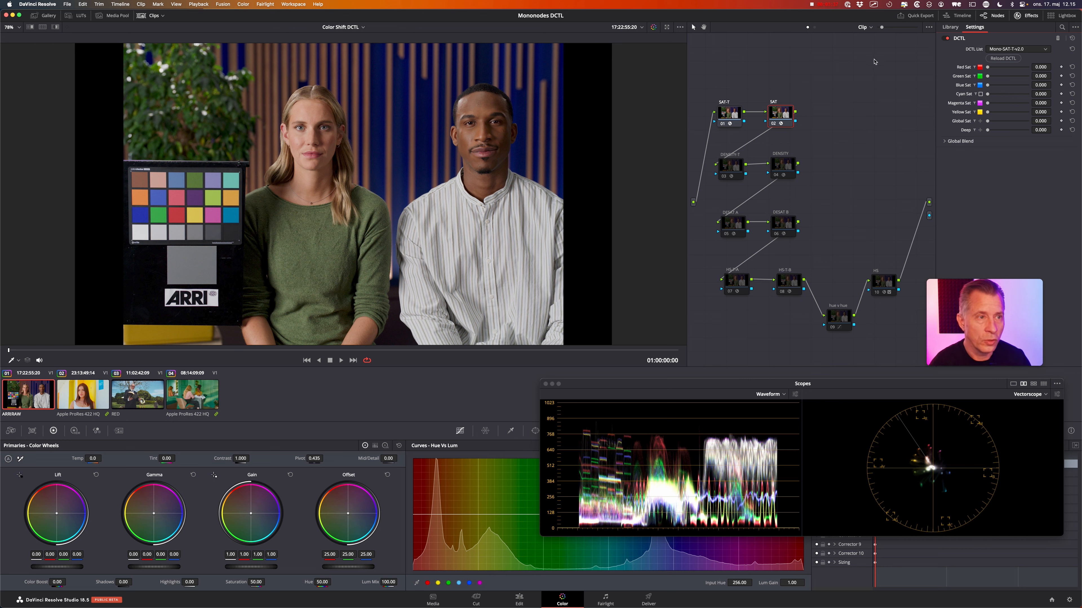
Load the Mono-SAT-T-v2.0 DCTL on the SAT-T node.
left_click(728, 119)
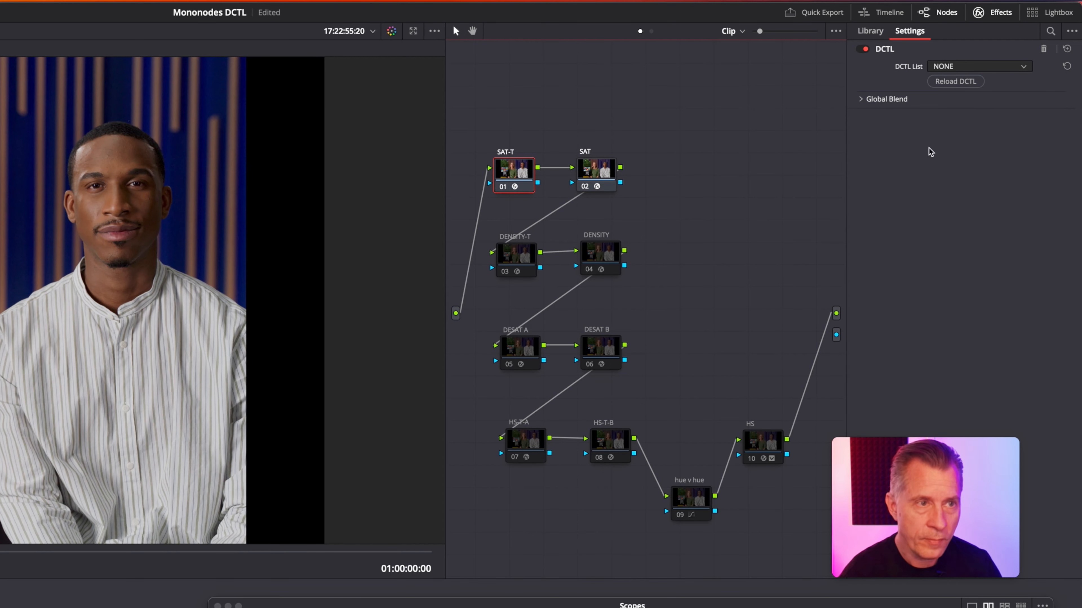
left_click(966, 67)
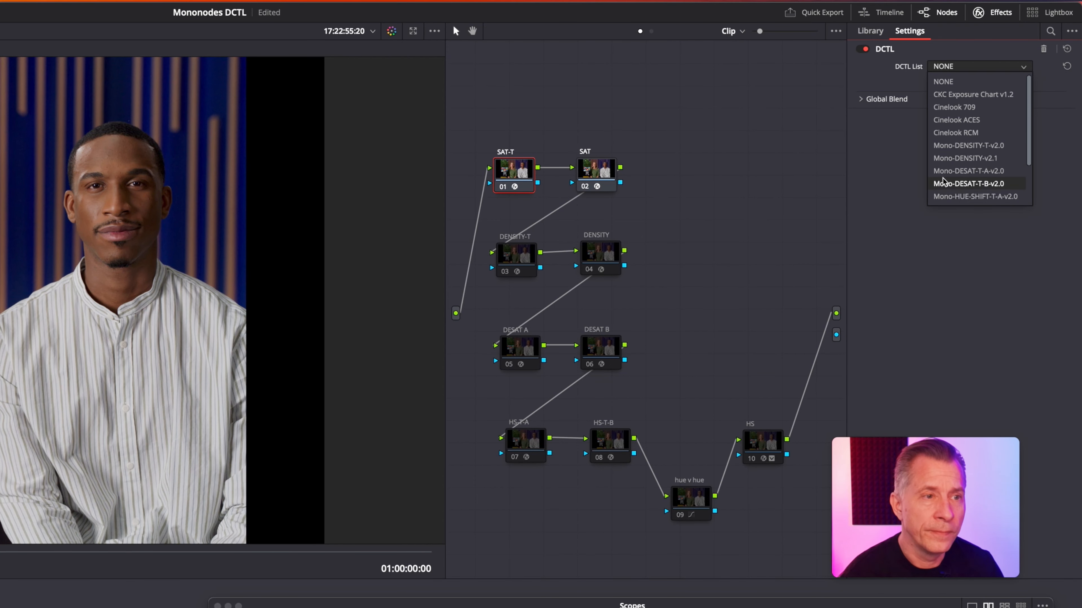
scroll(967, 181, "down", 3)
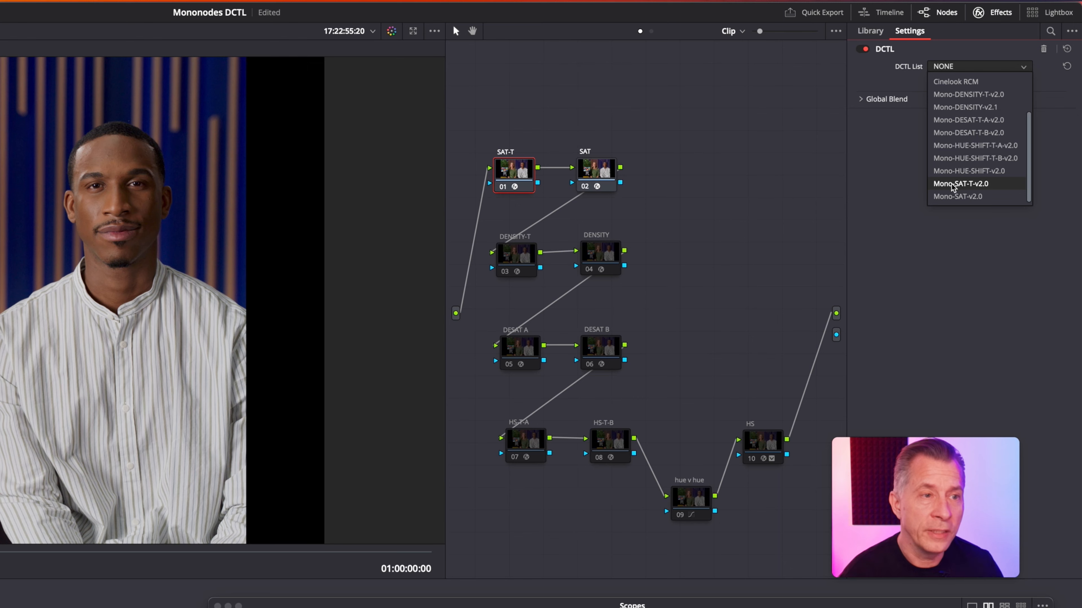
left_click(954, 184)
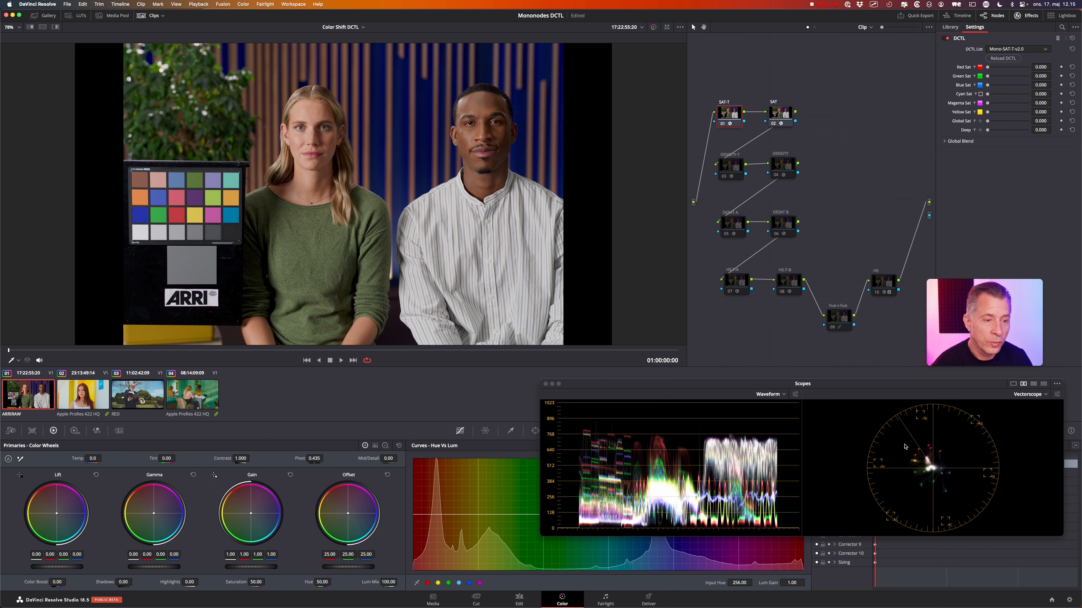
Try Blue Sat at 1.000 on the SAT-T node's DCTL, and reset it to default.
left_click_drag(956, 461, 969, 499)
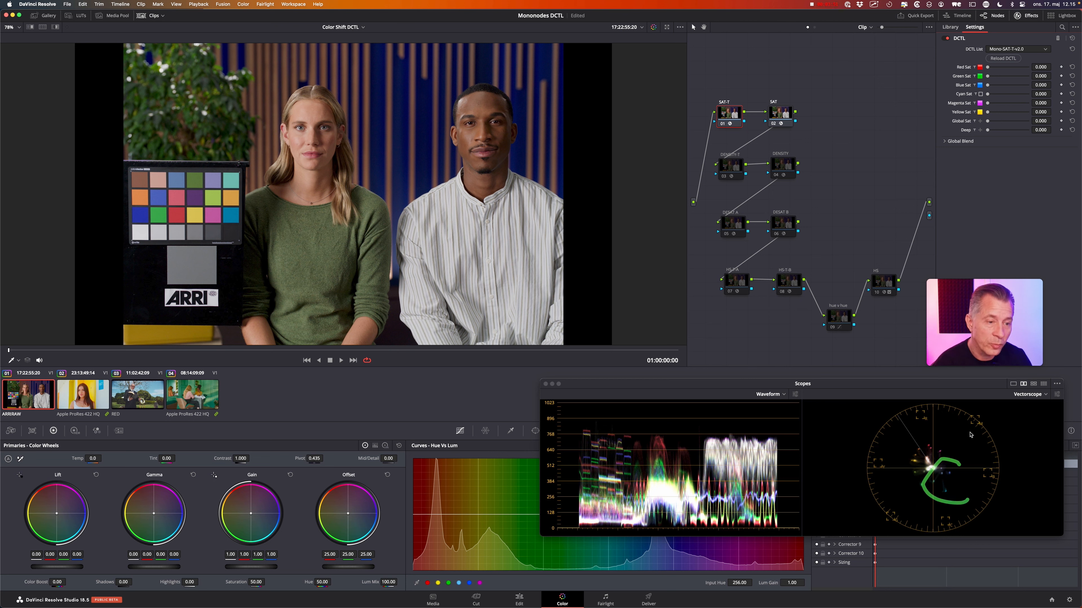
left_click_drag(988, 85, 1035, 96)
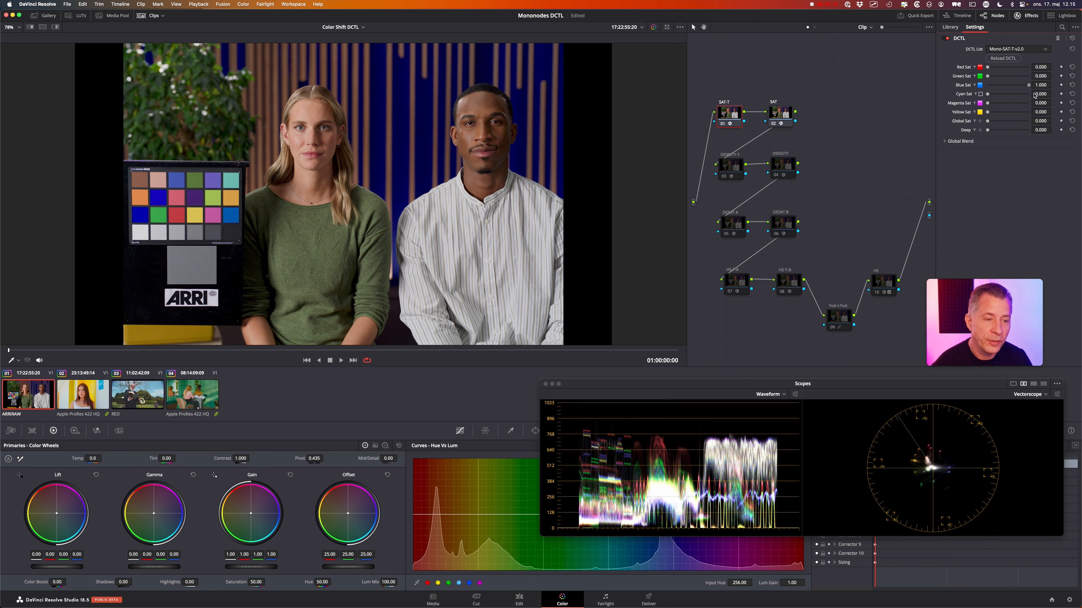
left_click(1072, 84)
mouse_move(987, 85)
left_mouse_down()
mouse_move(1062, 97)
mouse_move(975, 93)
left_mouse_up()
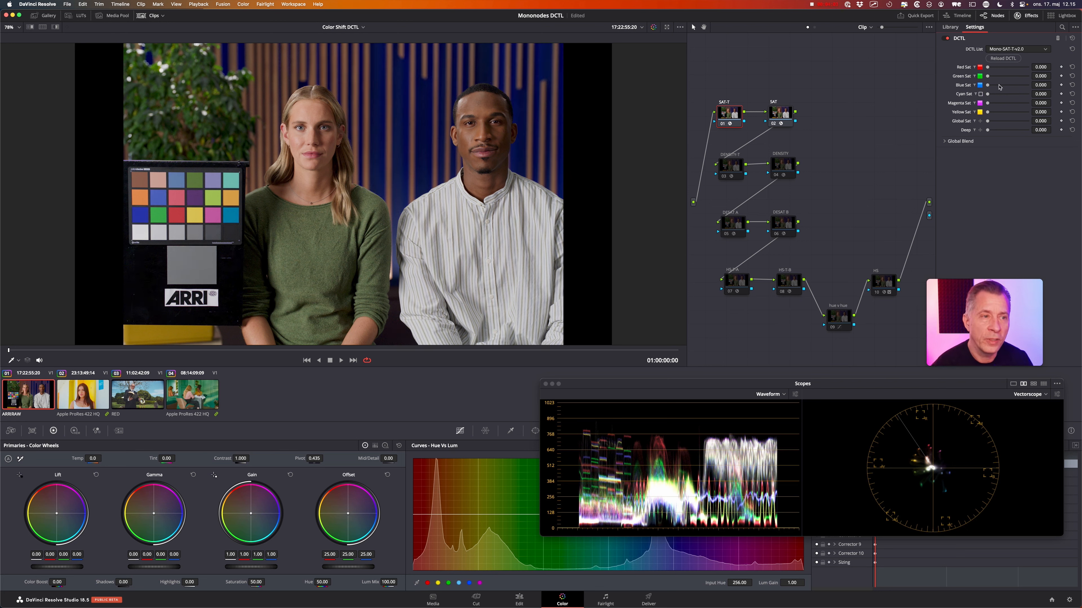
mouse_move(988, 86)
left_mouse_down()
mouse_move(1026, 86)
mouse_move(977, 87)
left_mouse_up()
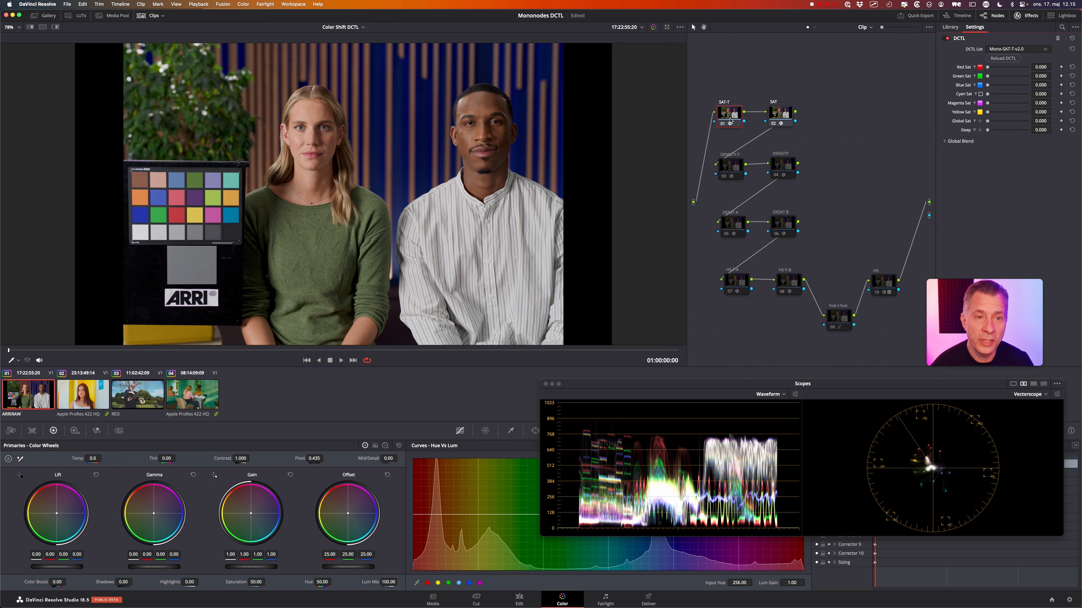
Set Blue Sat to 1.000 on the SAT node, examine the blue background up close, and disable the node.
left_click(780, 113)
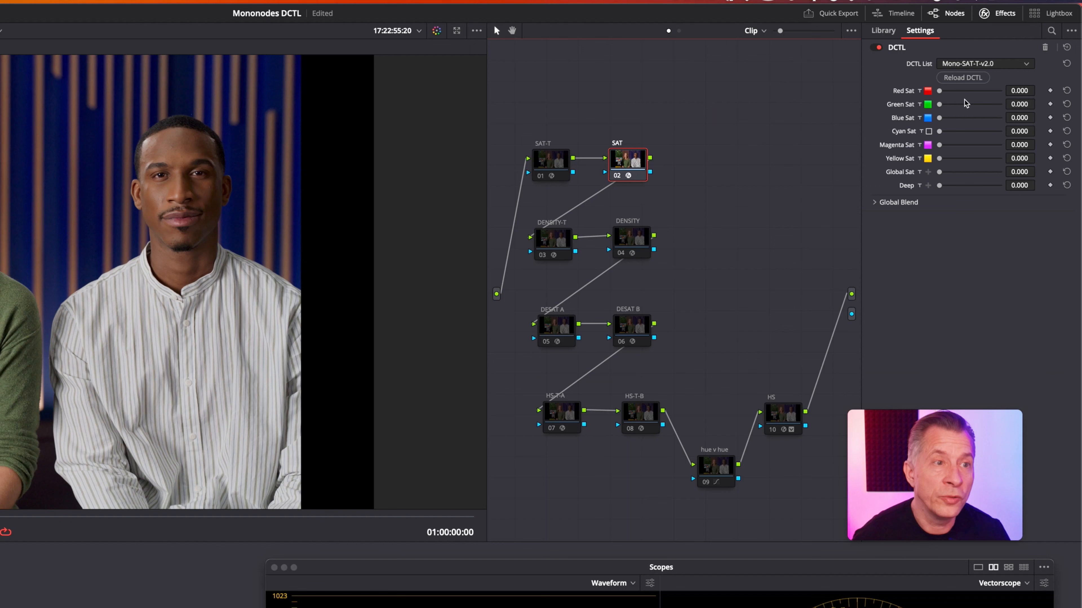
left_click_drag(940, 118, 1033, 121)
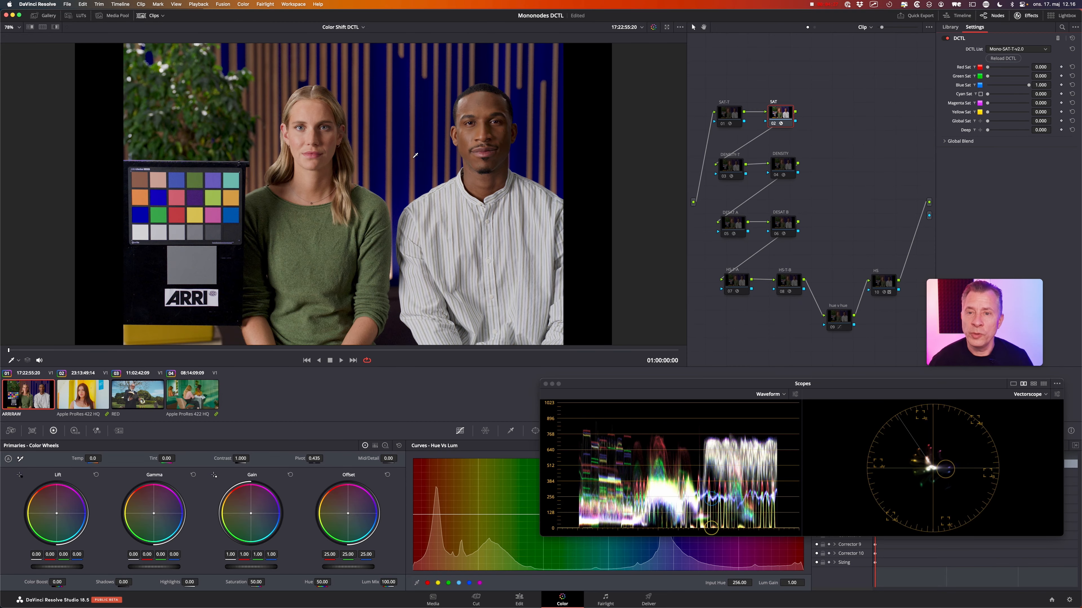
scroll(415, 156, "up", 5)
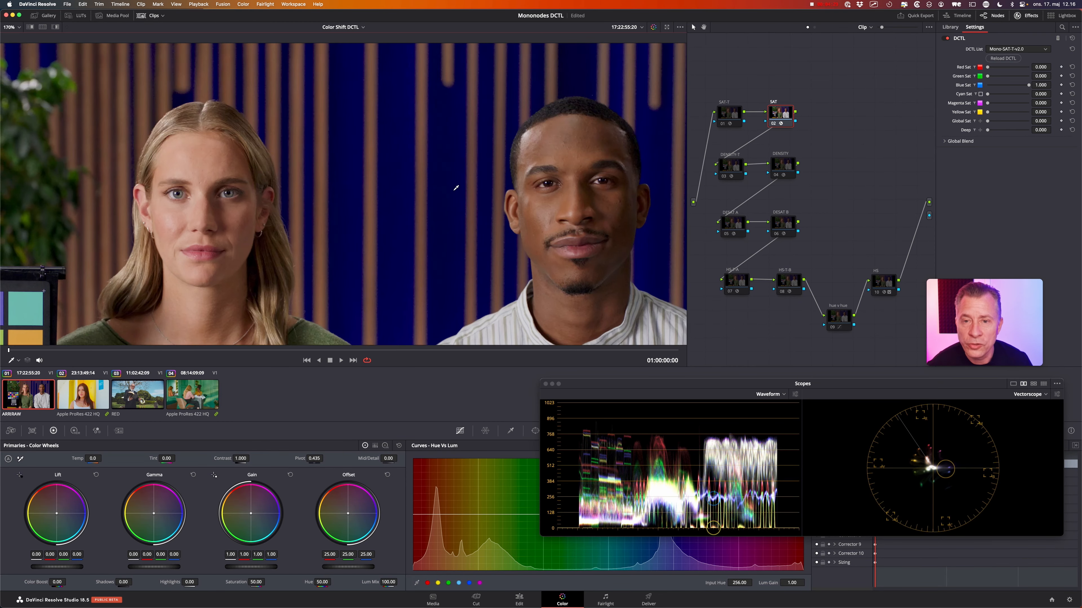
scroll(456, 187, "up", 2)
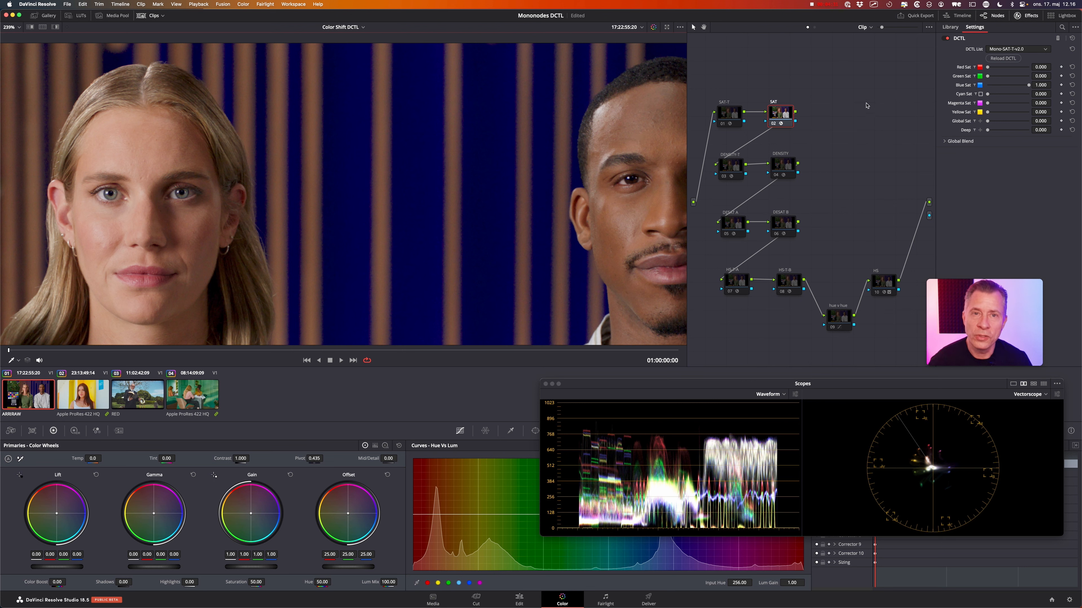
key("super+d")
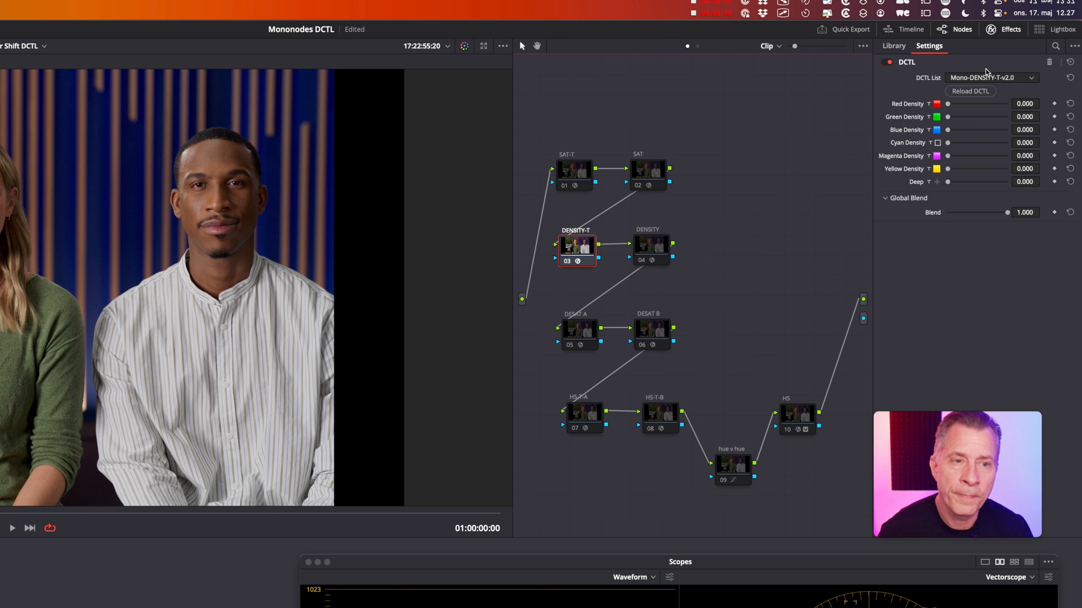
Compare the DCTL controls of the DENSITY-T and DENSITY nodes, paying attention to the tetrahedral markings and the Deep control.
left_click(655, 252)
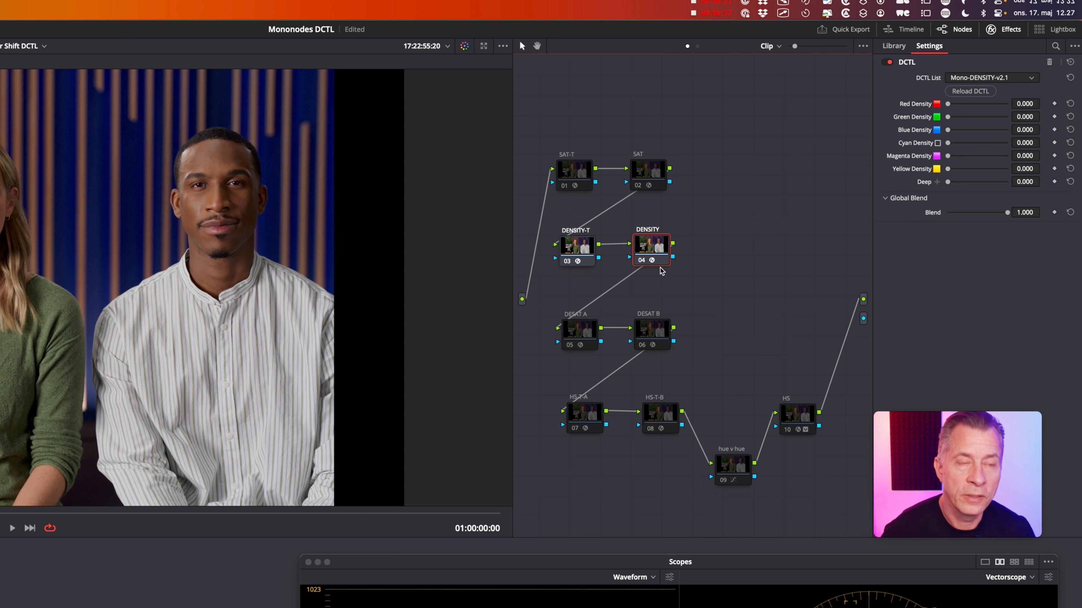
left_click(576, 252)
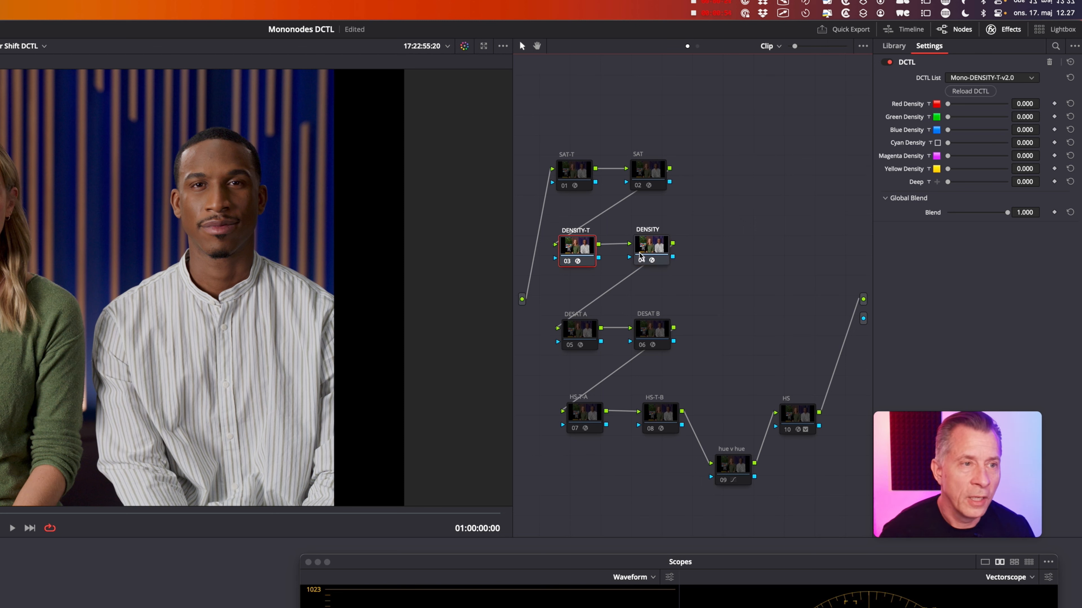
left_click(640, 253)
left_click(580, 255)
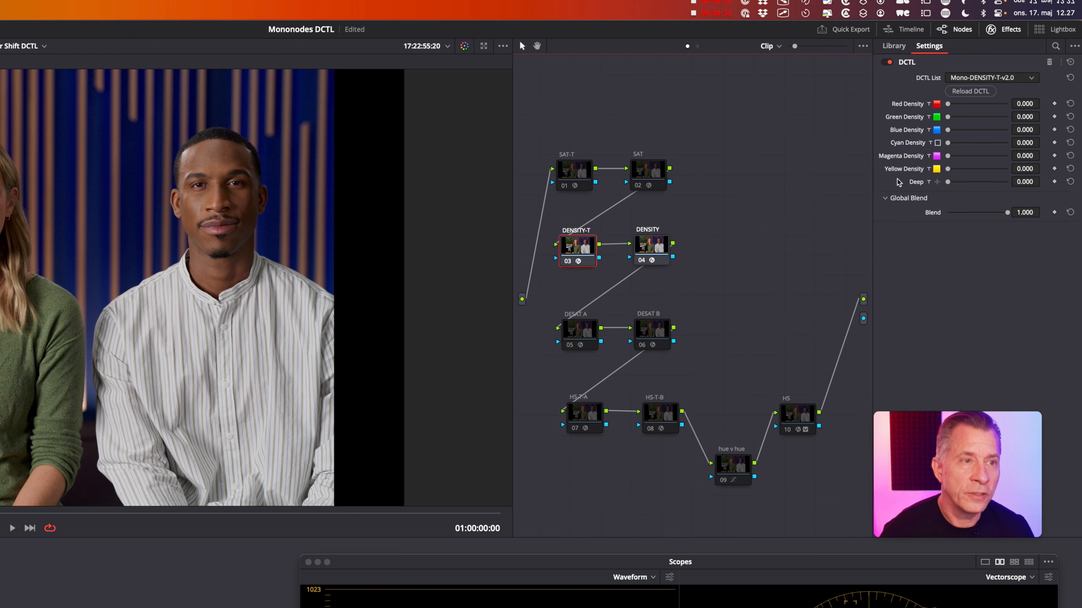
left_click(651, 251)
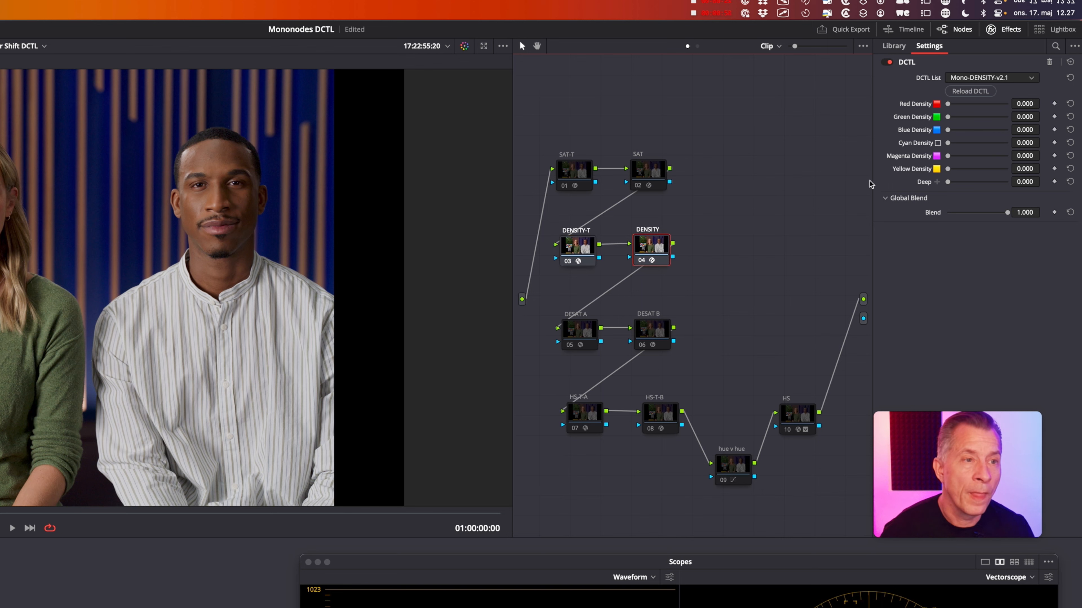
left_click(592, 251)
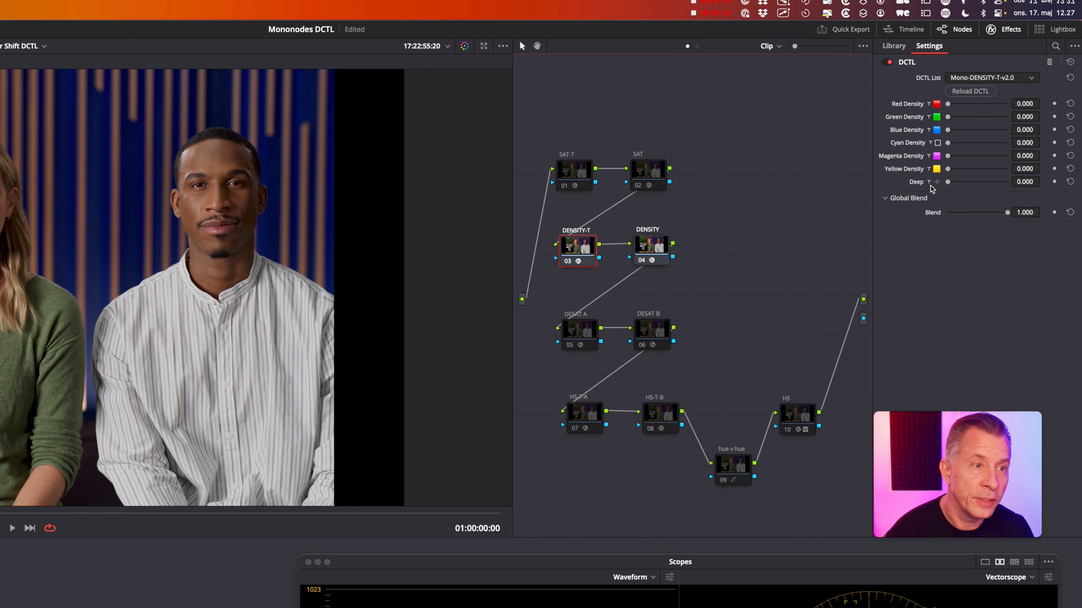
mouse_move(931, 189)
left_mouse_down()
mouse_move(961, 180)
mouse_move(908, 178)
mouse_move(937, 188)
left_mouse_up()
left_click(651, 252)
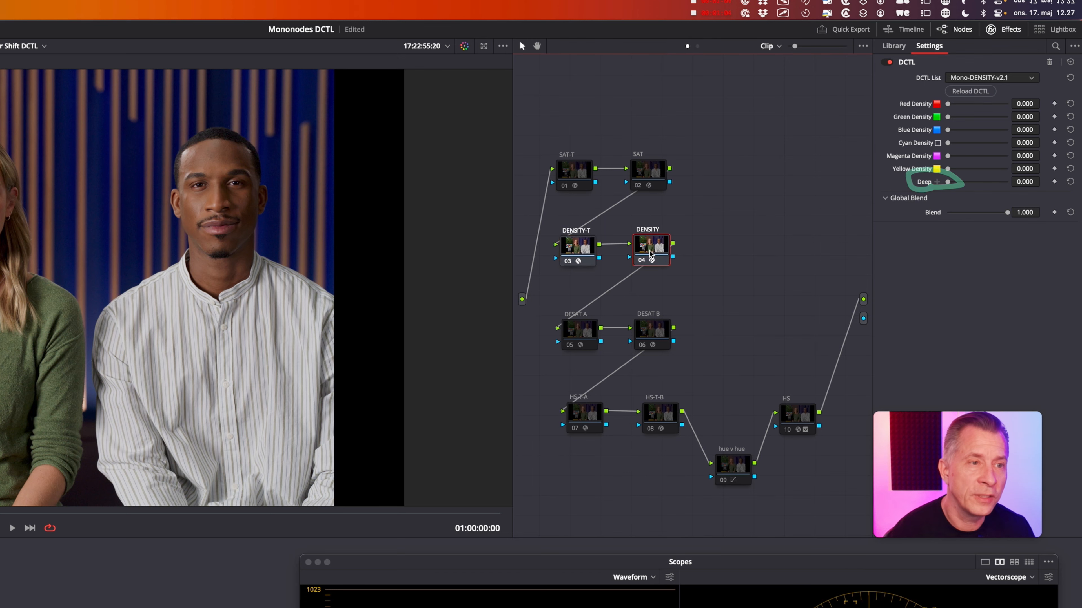
left_click(578, 250)
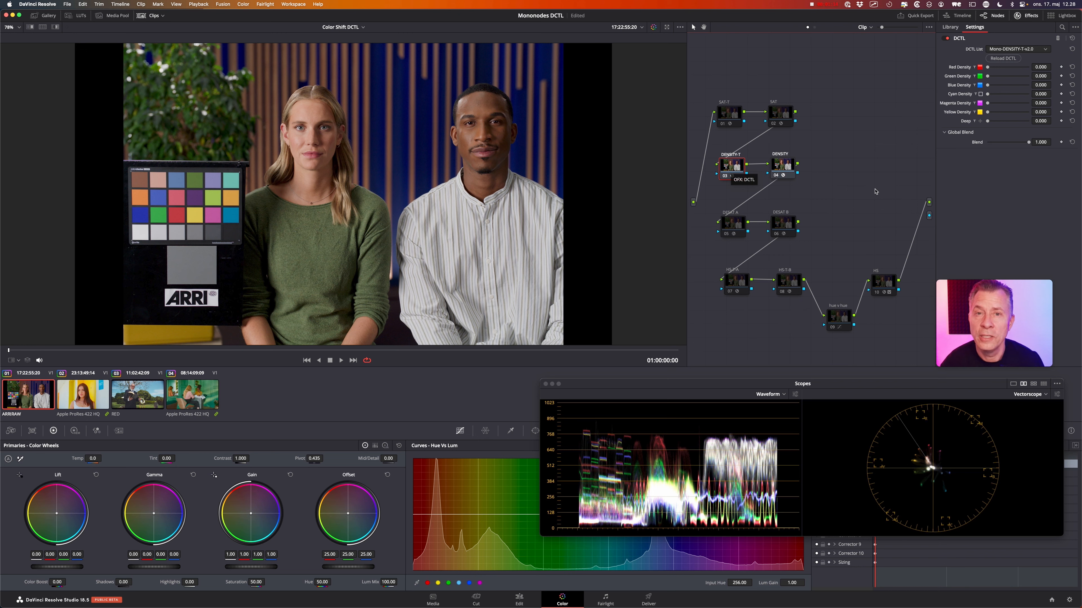
Disable the DENSITY node and set Blue Density to 1.000 on the DENSITY-T node.
left_click(792, 168)
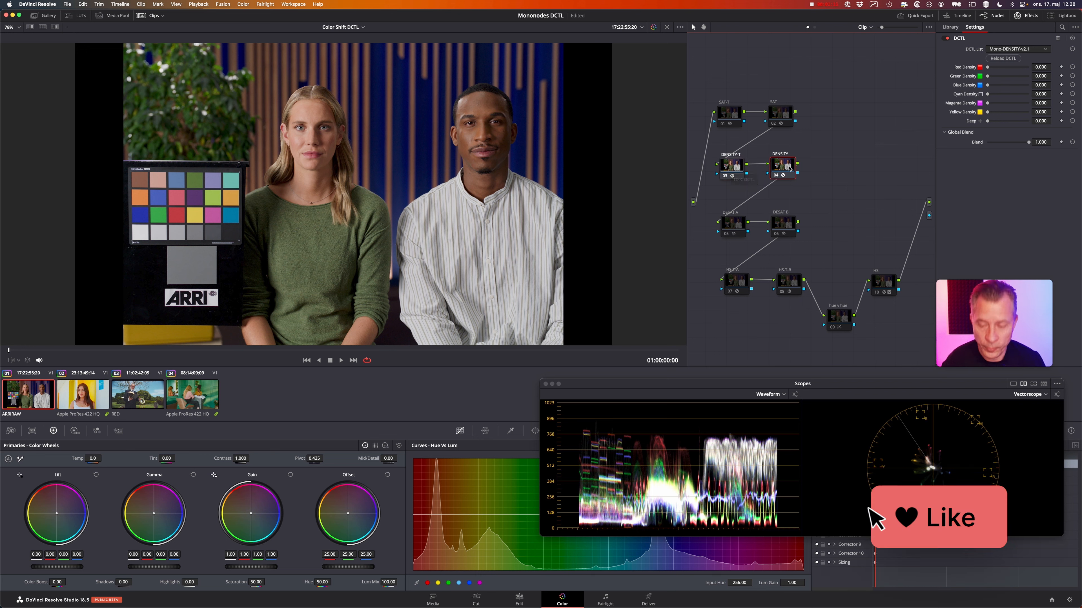
left_click(739, 172)
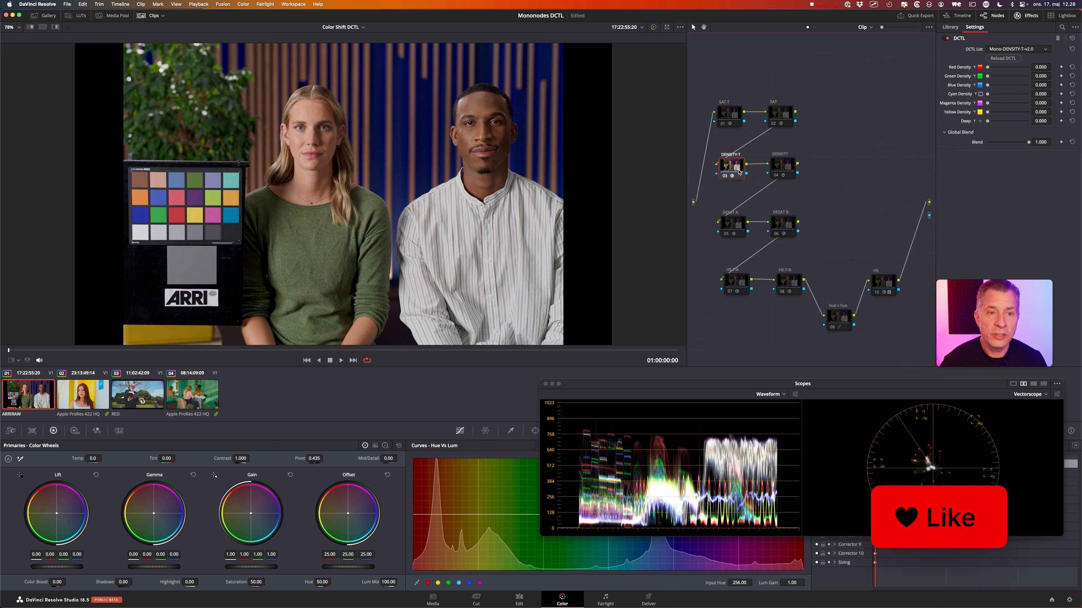
scroll(435, 158, "up", 5)
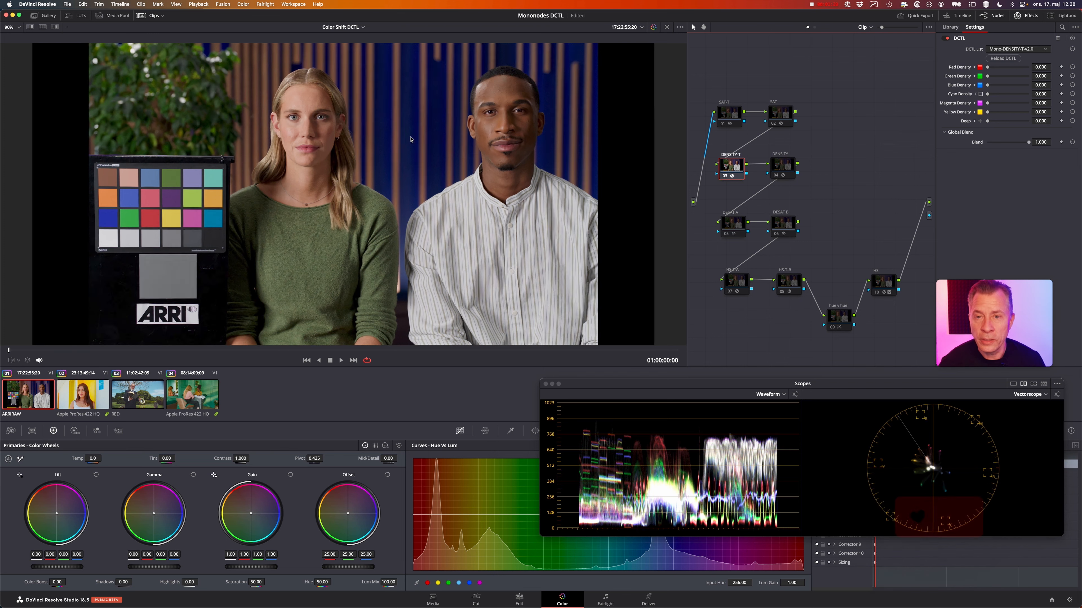
scroll(434, 158, "up", 1)
left_click_drag(434, 158, 410, 163)
scroll(411, 163, "up", 3)
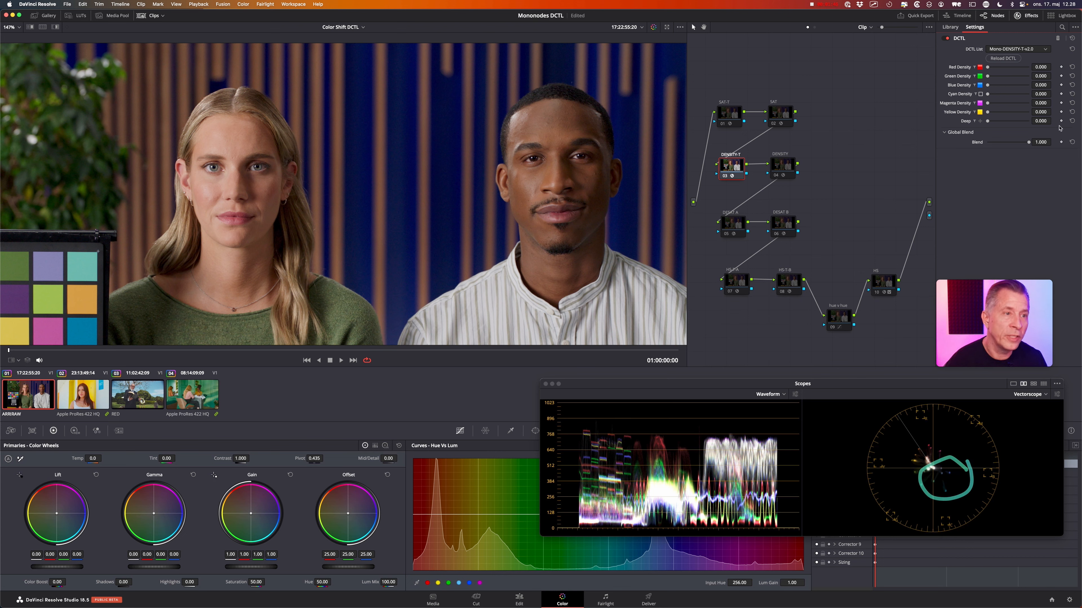
left_click_drag(988, 86, 1031, 85)
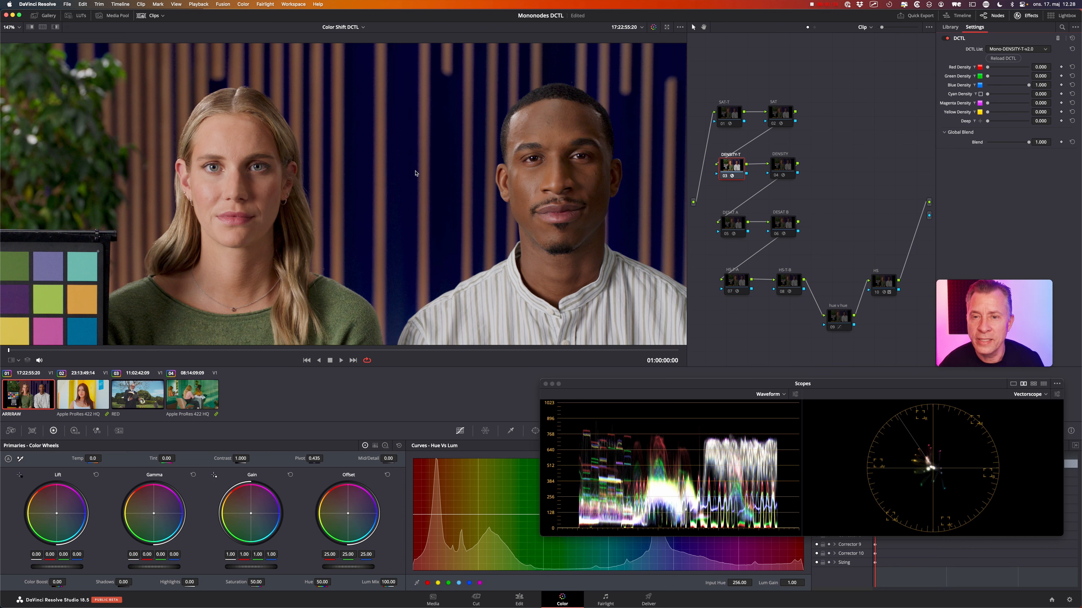
Compare the image full screen with the DENSITY-T node switched on and off, and return to the normal view.
key("super+f")
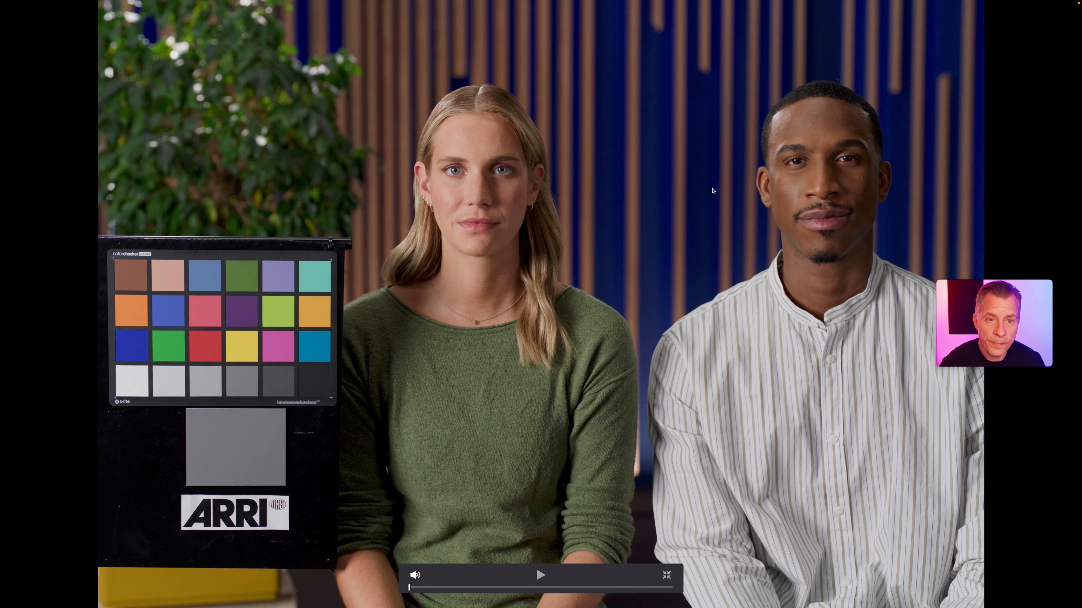
key("super+d")
key("super+d")
key("super+d")
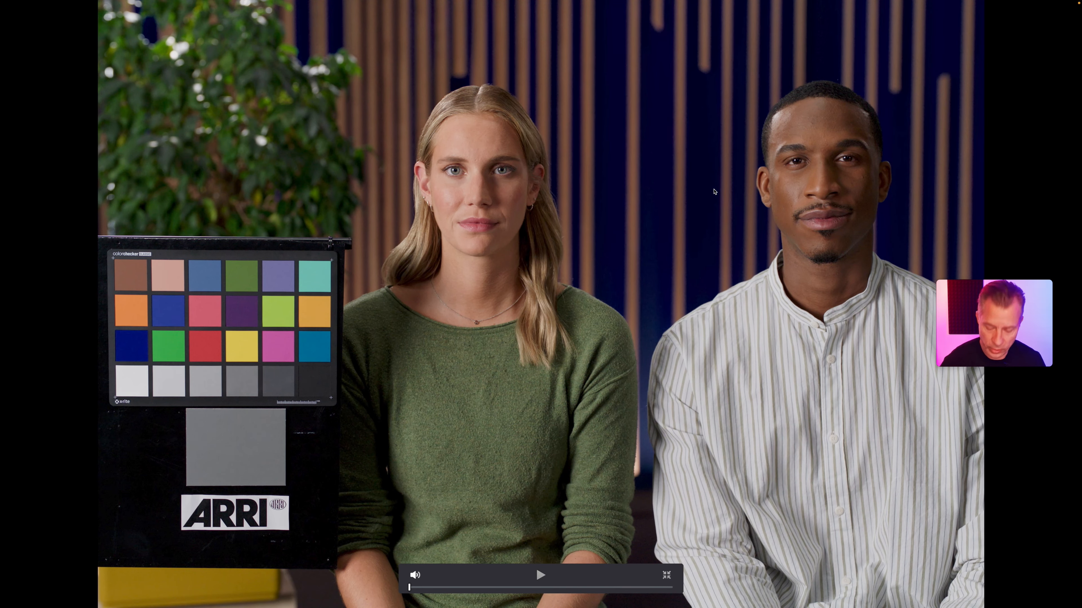
key("Escape")
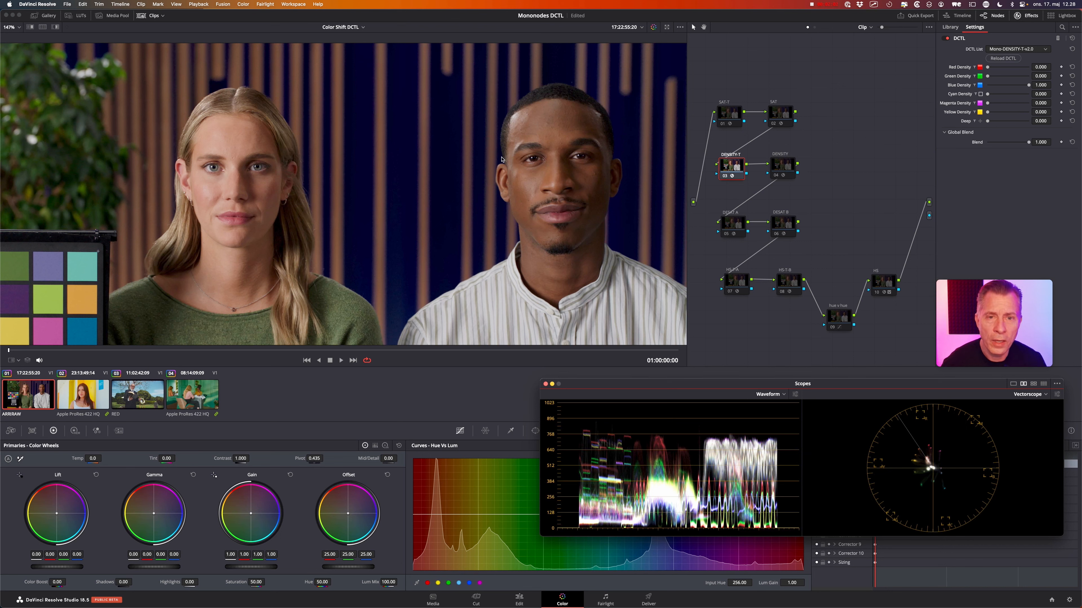
Grab a still of the DENSITY-T result and disable the DENSITY-T node.
right_click(435, 151)
left_click(447, 158)
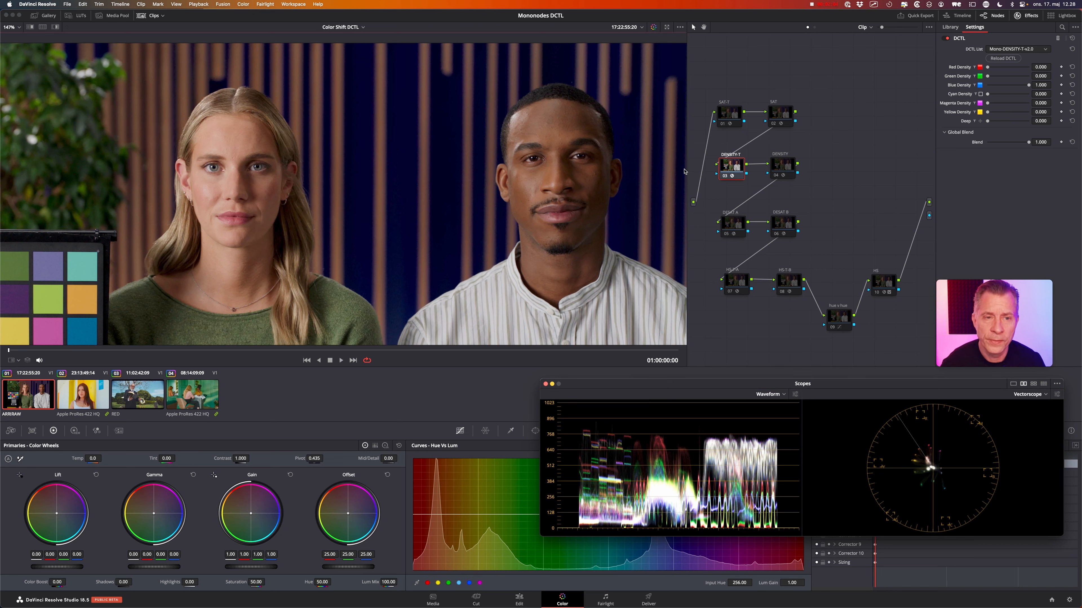
key("super+d")
Enable the DENSITY node and set its Blue Density to 1.000.
left_click(779, 171)
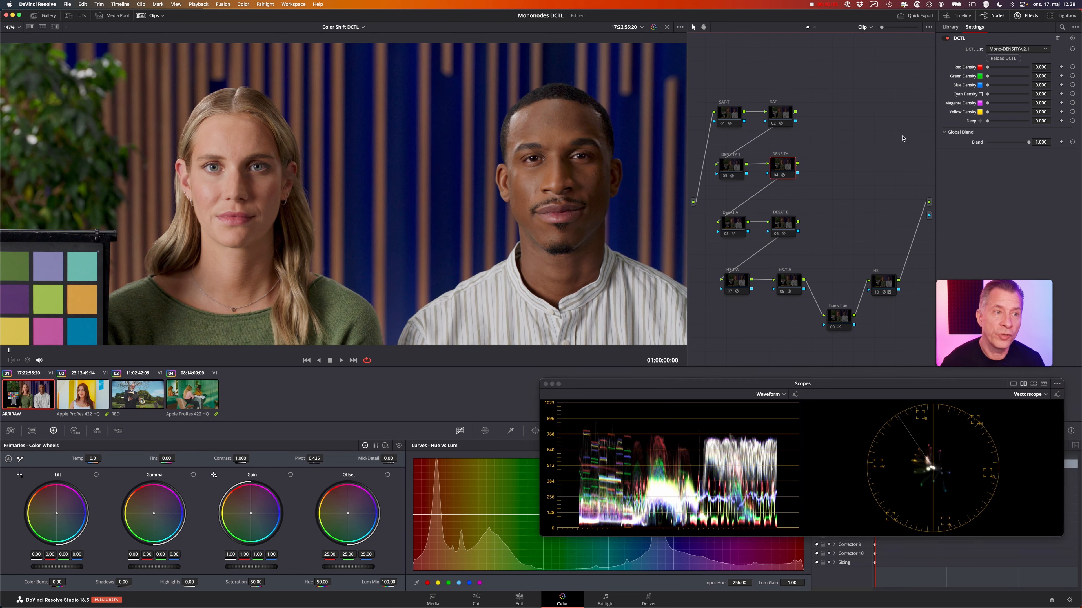
key("super+d")
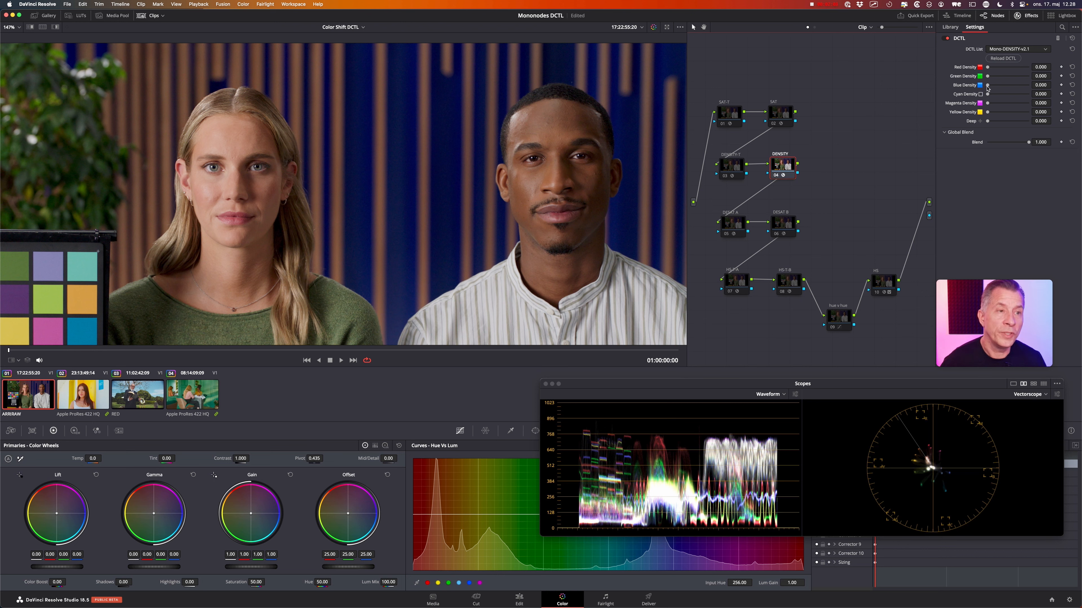
left_click_drag(988, 85, 1026, 87)
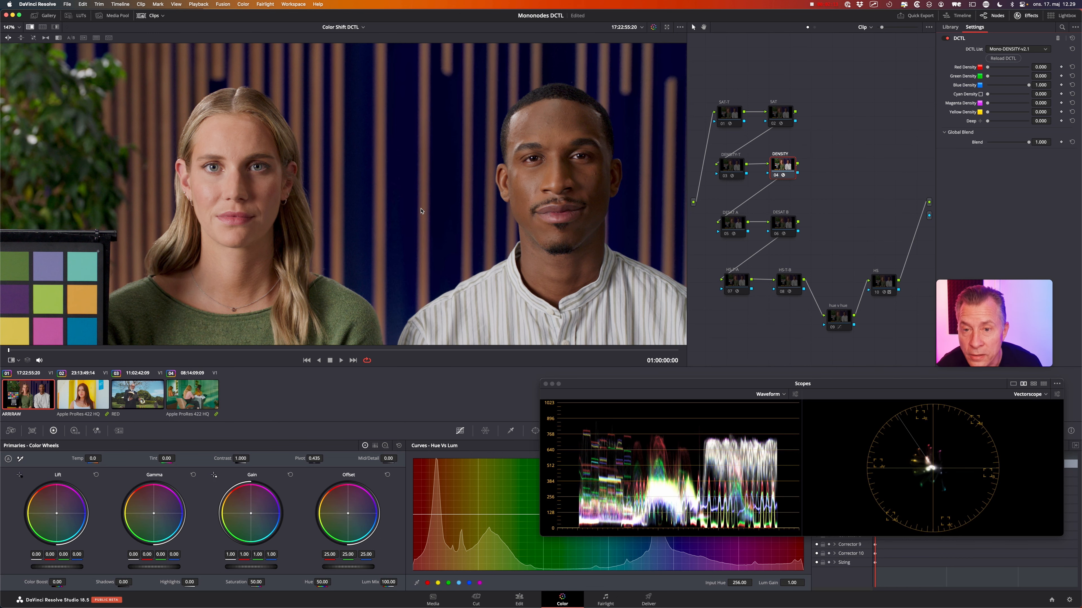
Compare the DENSITY node's blue background up close against the reference still by toggling the image wipe.
scroll(410, 211, "up", 10)
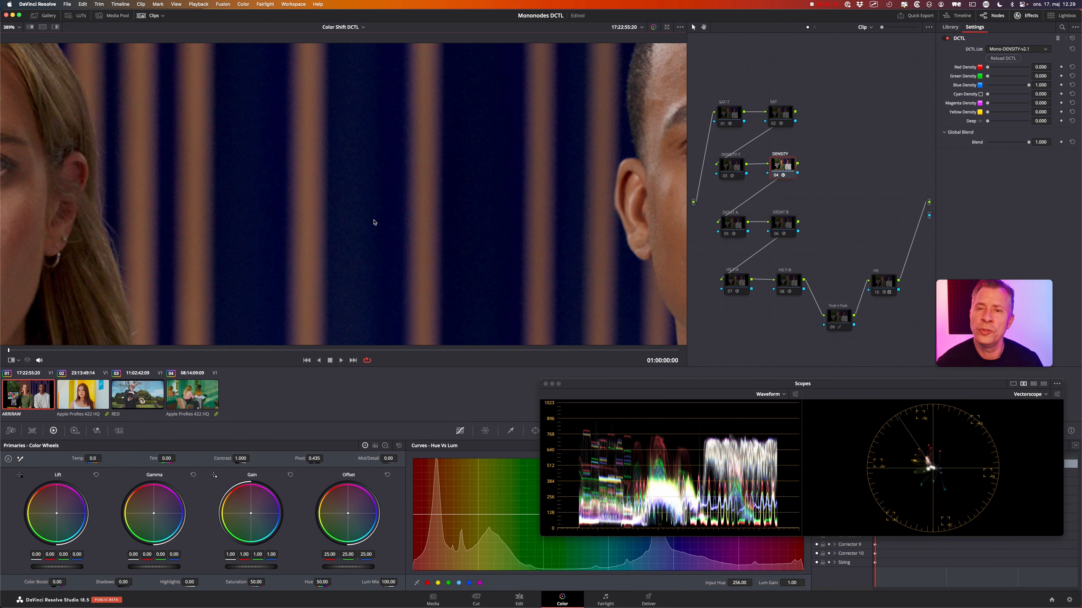
key("super+w")
key("super+w")
key("super+w")
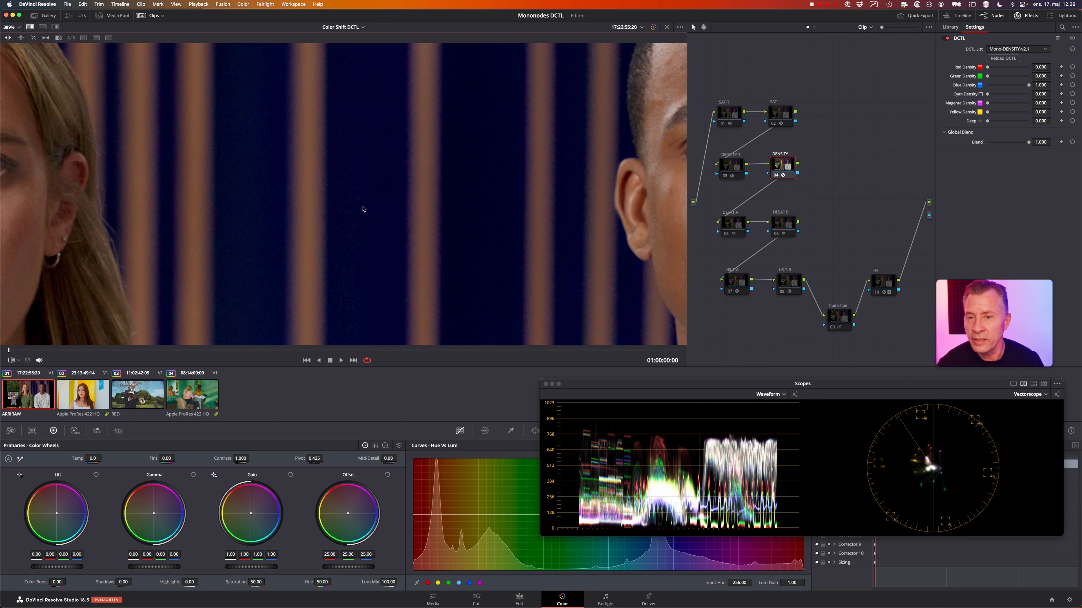
scroll(363, 209, "down", 5)
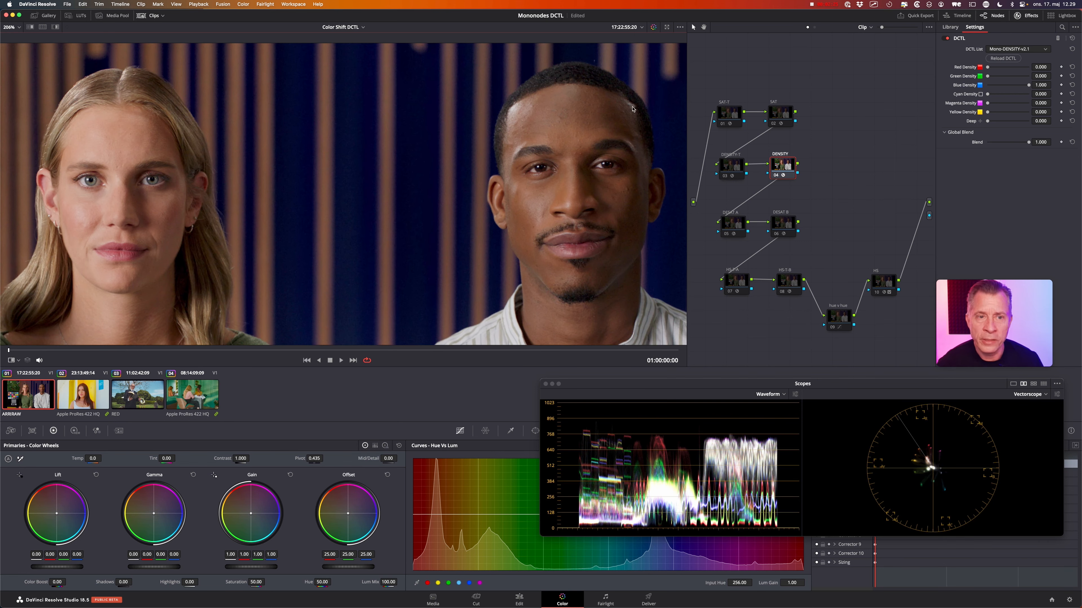
Try the DENSITY node's Red Density at 1.000 against the color chart and skin tones, and return it to 0.000.
scroll(309, 128, "down", 3)
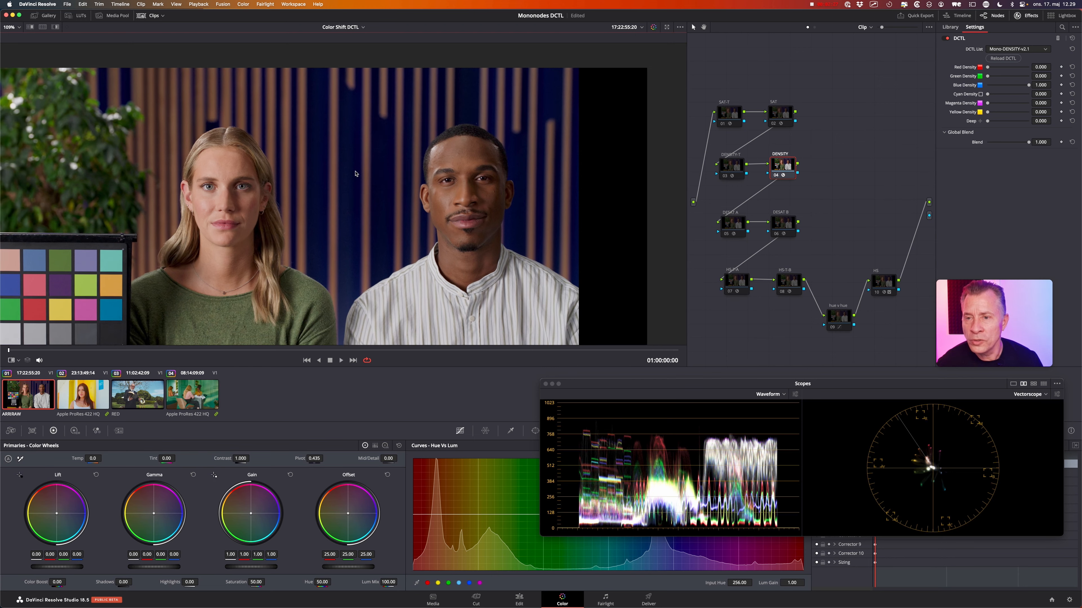
scroll(352, 175, "down", 2)
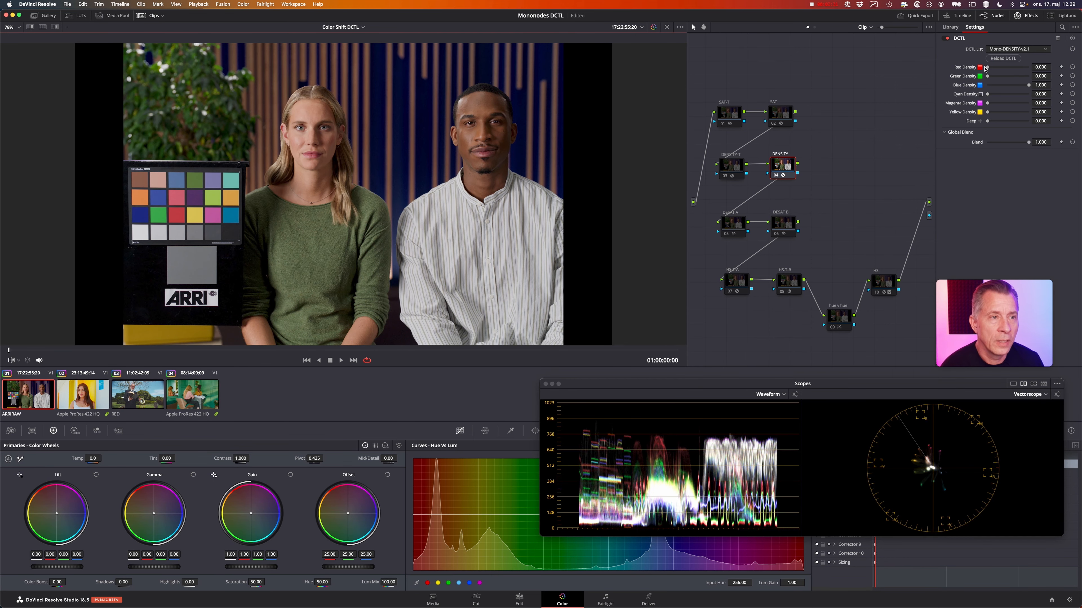
left_click_drag(987, 67, 1032, 73)
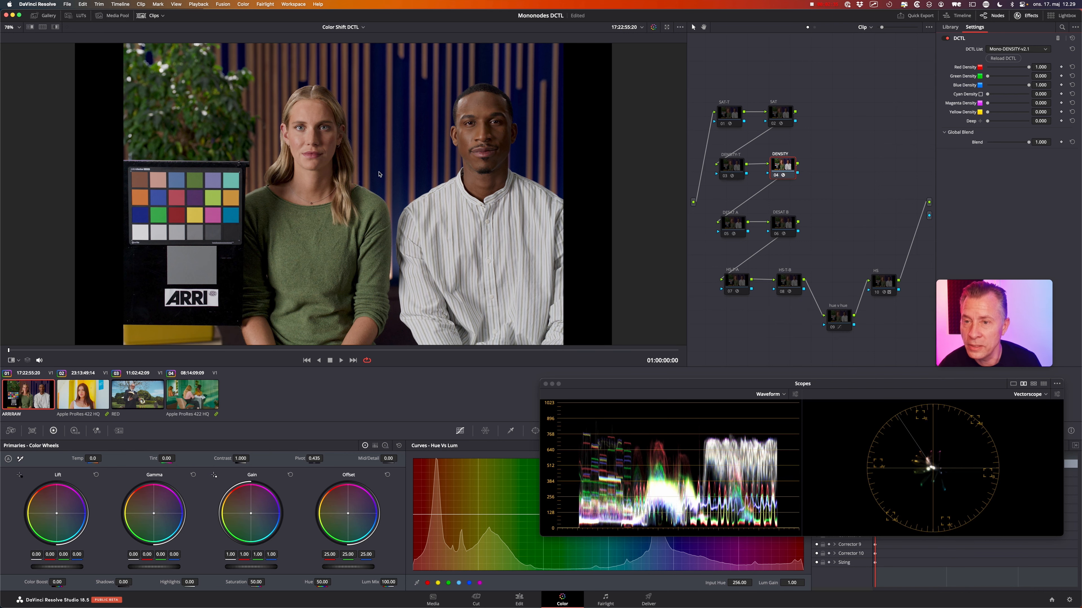
scroll(379, 173, "up", 4)
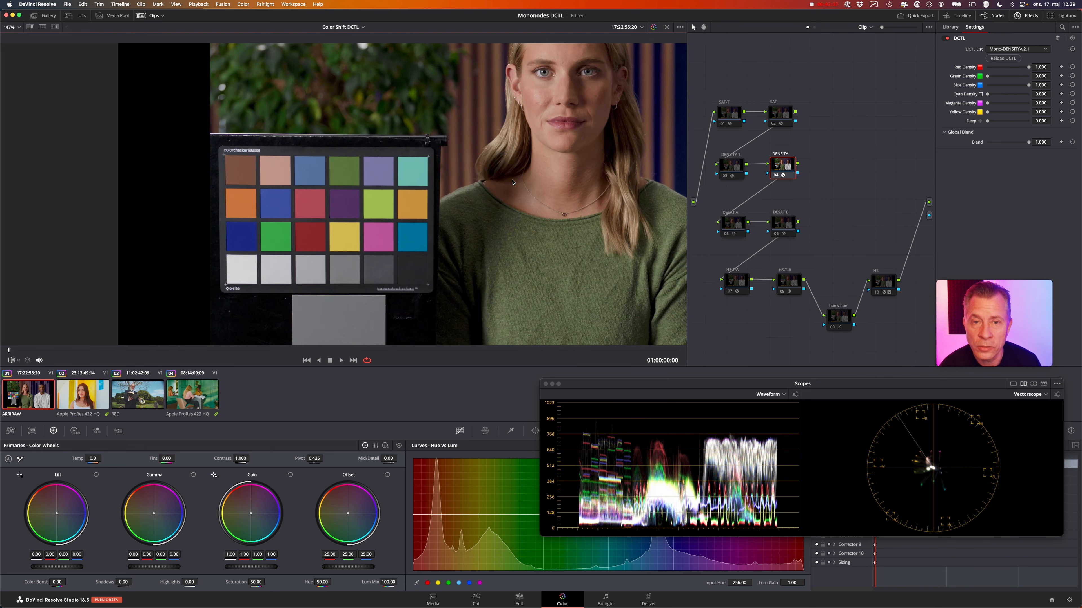
left_click_drag(563, 160, 541, 201)
scroll(541, 200, "up", 1)
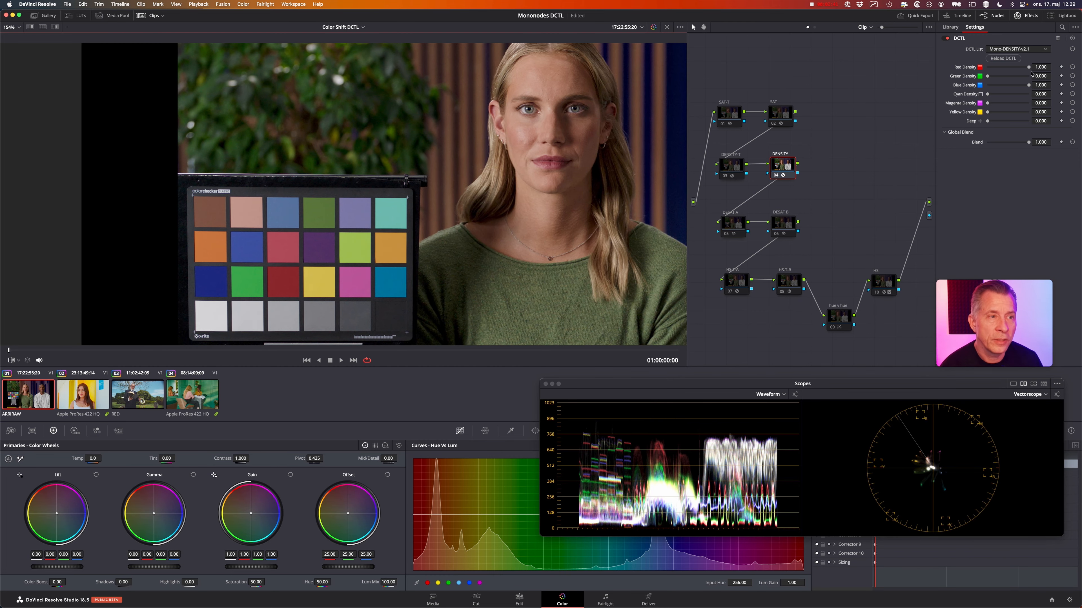
left_click_drag(1029, 66, 973, 102)
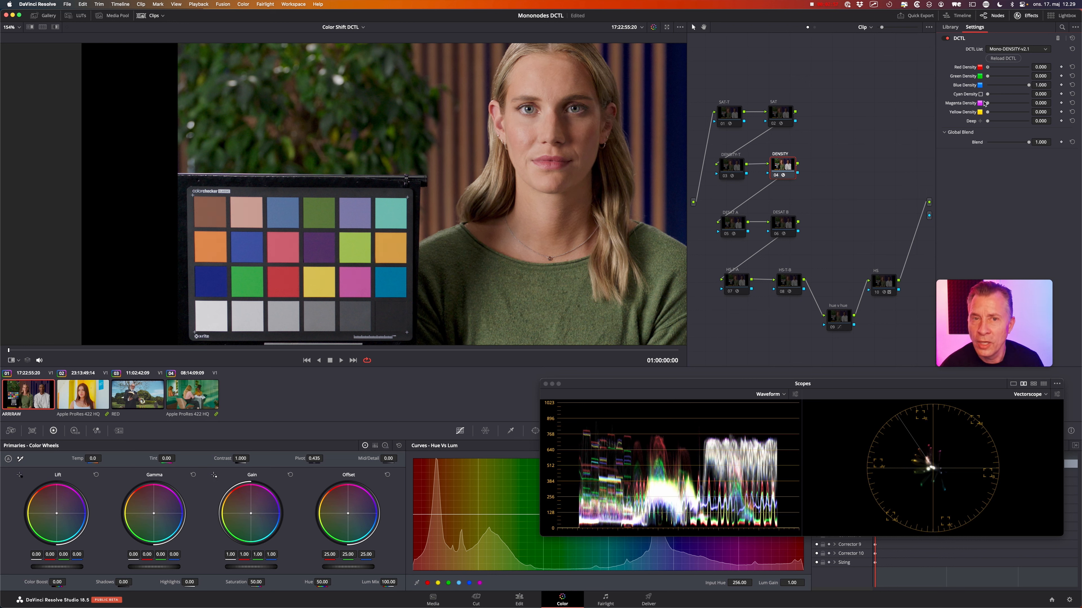
scroll(520, 126, "down", 2)
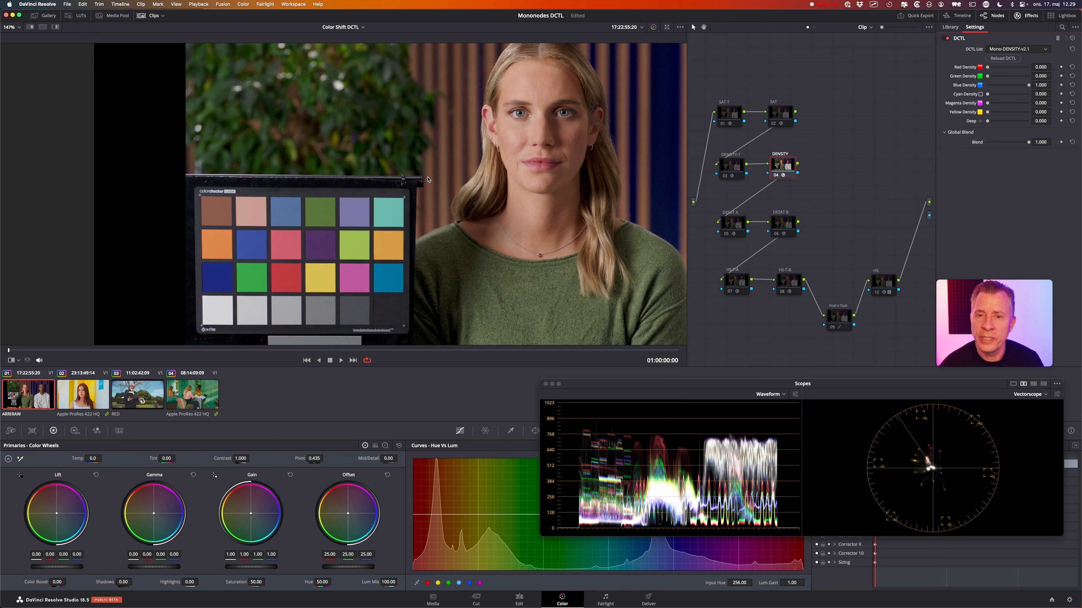
scroll(501, 192, "down", 2)
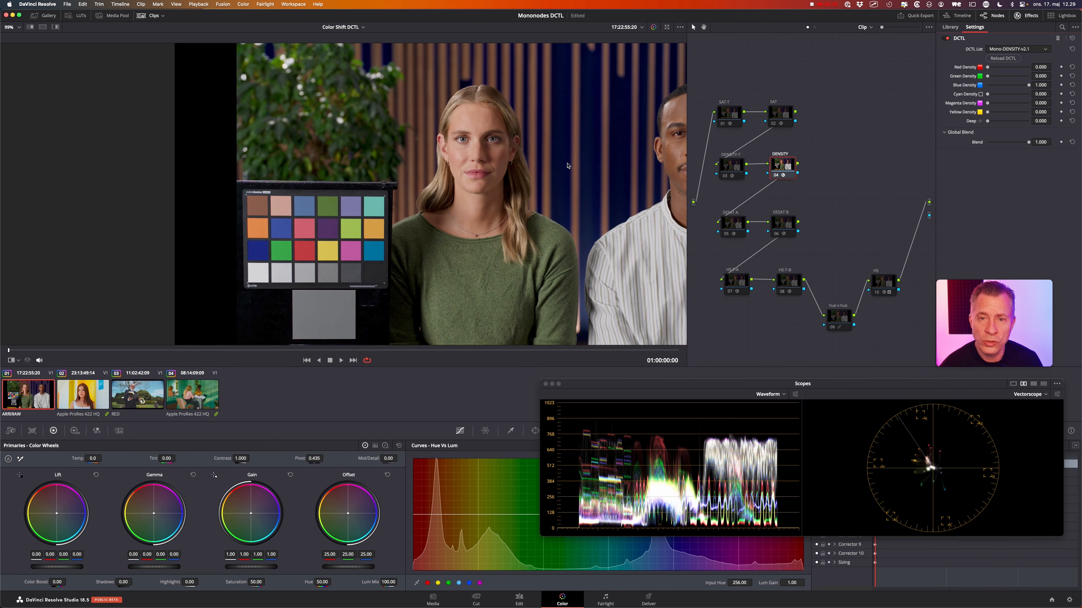
scroll(567, 165, "down", 4)
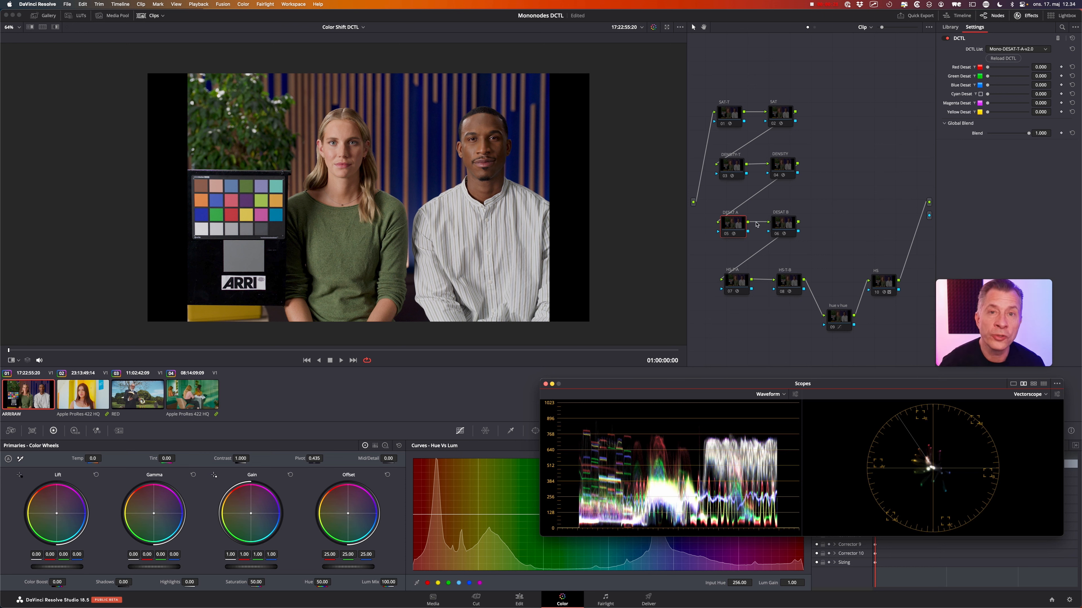
Enable the DESAT B and DESAT A nodes.
left_click(785, 231)
key("super+d")
left_click(728, 230)
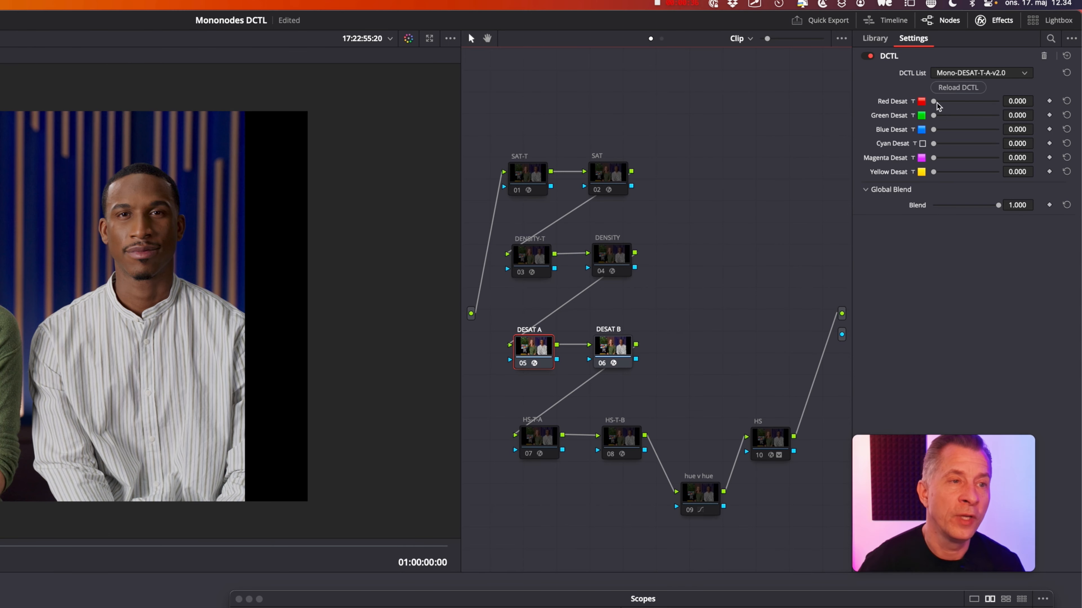
Look over the desaturation controls of DESAT A and DESAT B, try DESAT B's R Brightness at 0.444 and reset it.
left_click_drag(935, 102, 898, 111)
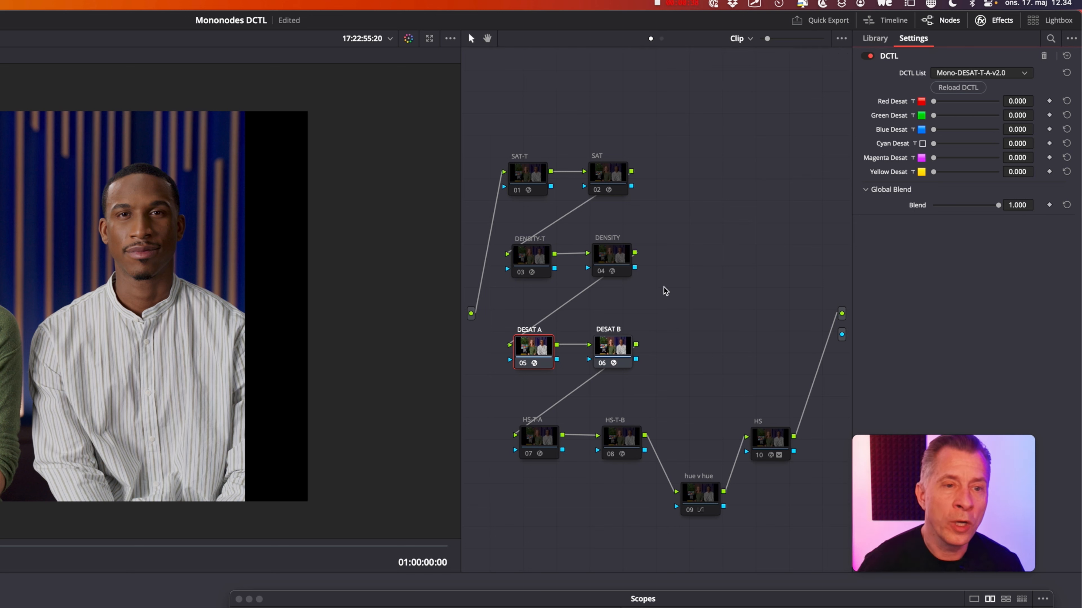
left_click(610, 356)
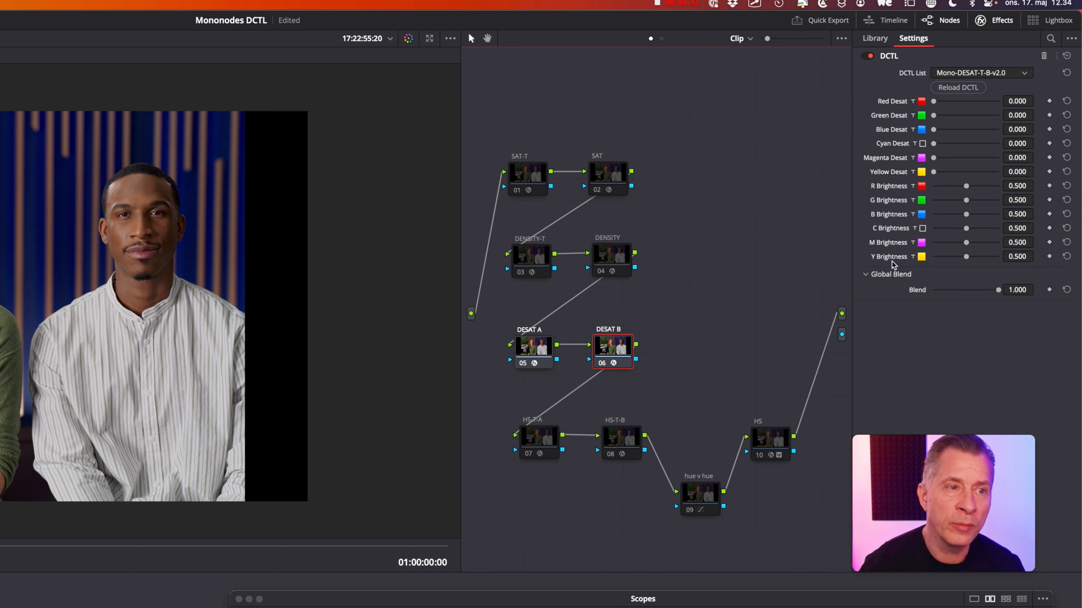
mouse_move(933, 101)
left_mouse_down()
mouse_move(1001, 104)
mouse_move(922, 115)
left_mouse_up()
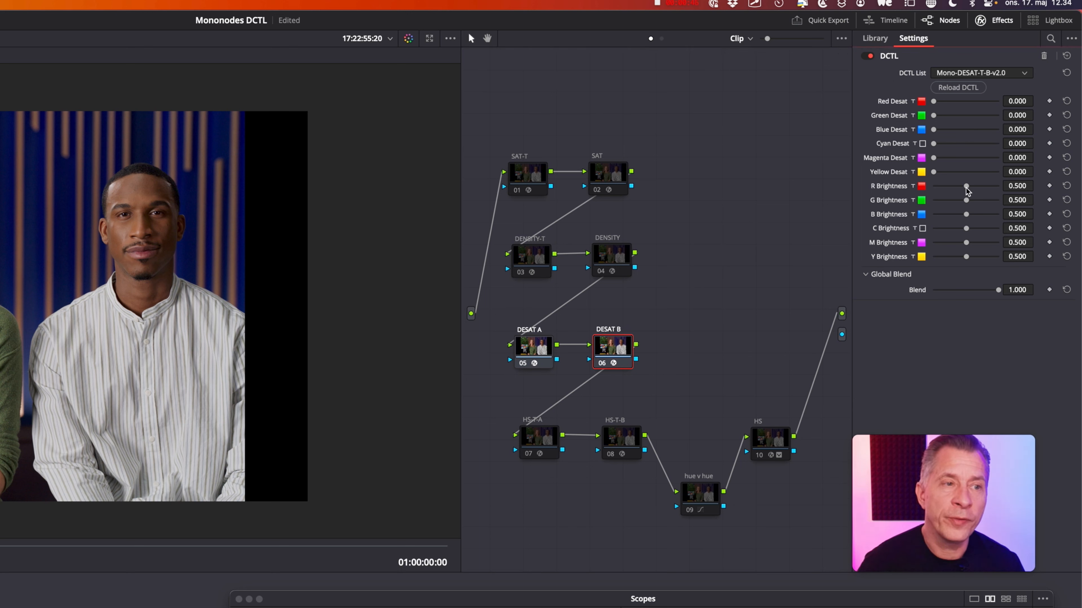
mouse_move(967, 190)
left_mouse_down()
mouse_move(948, 191)
mouse_move(973, 196)
mouse_move(964, 198)
left_mouse_up()
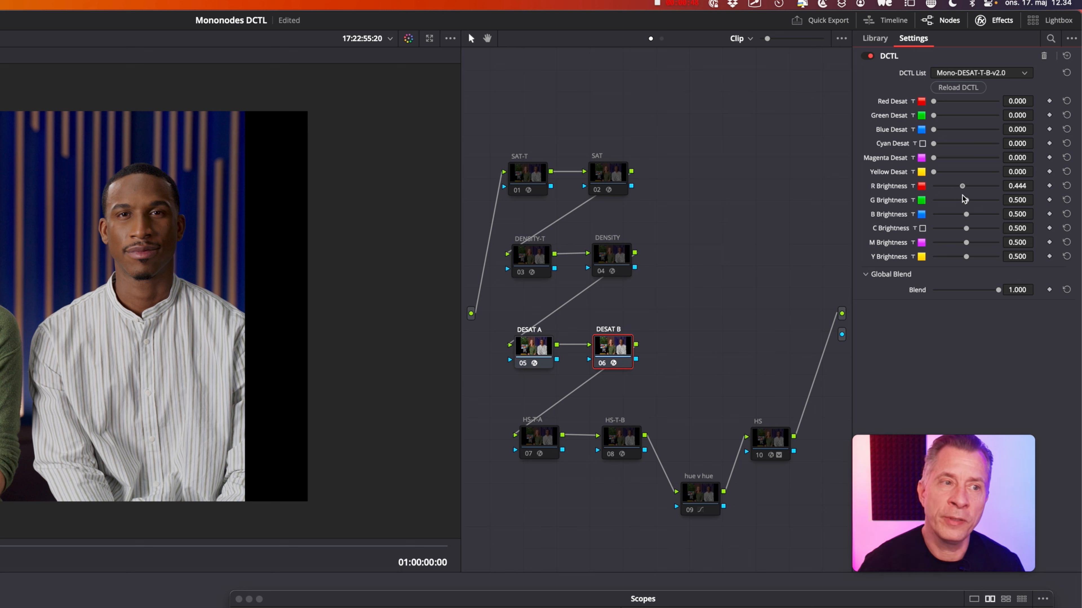
left_click(1067, 186)
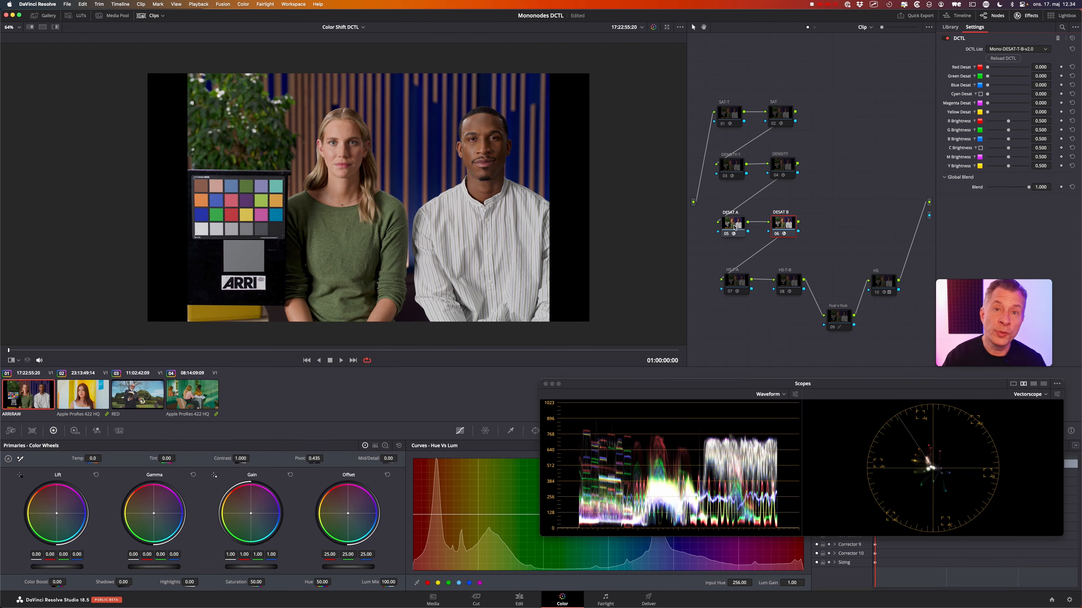
Compare the DCTL settings of the DESAT A and DESAT B nodes by alternating between the two.
left_click(536, 350)
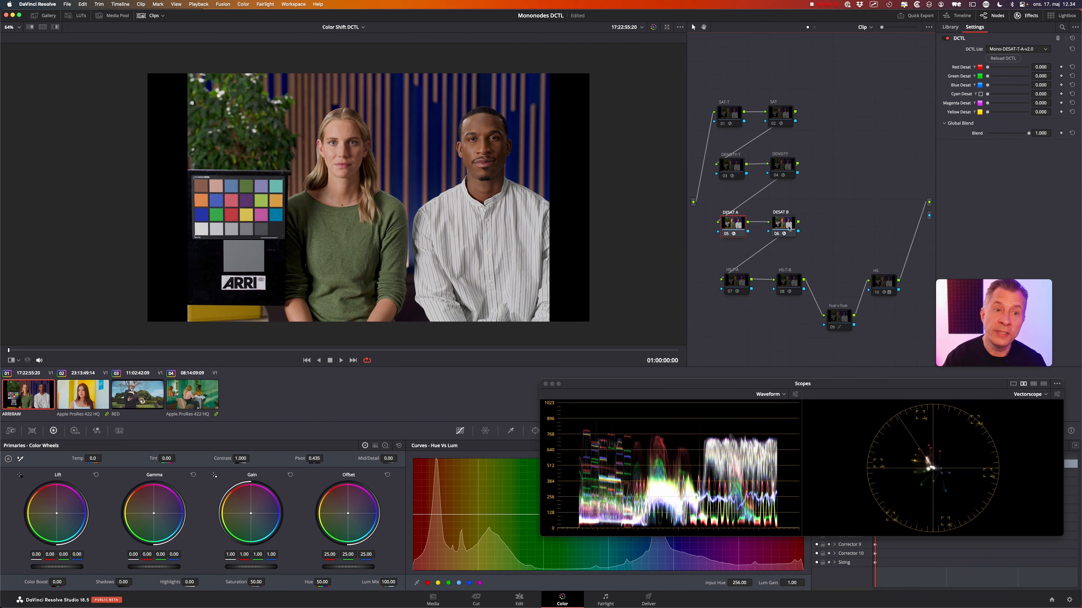
left_click(789, 229)
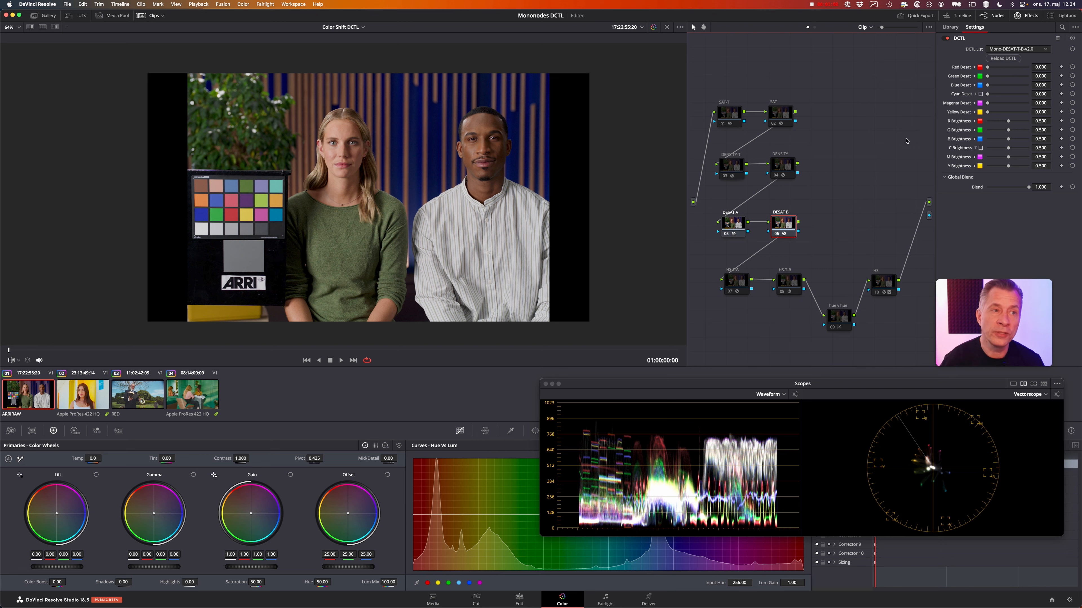
left_click(732, 230)
left_click(776, 228)
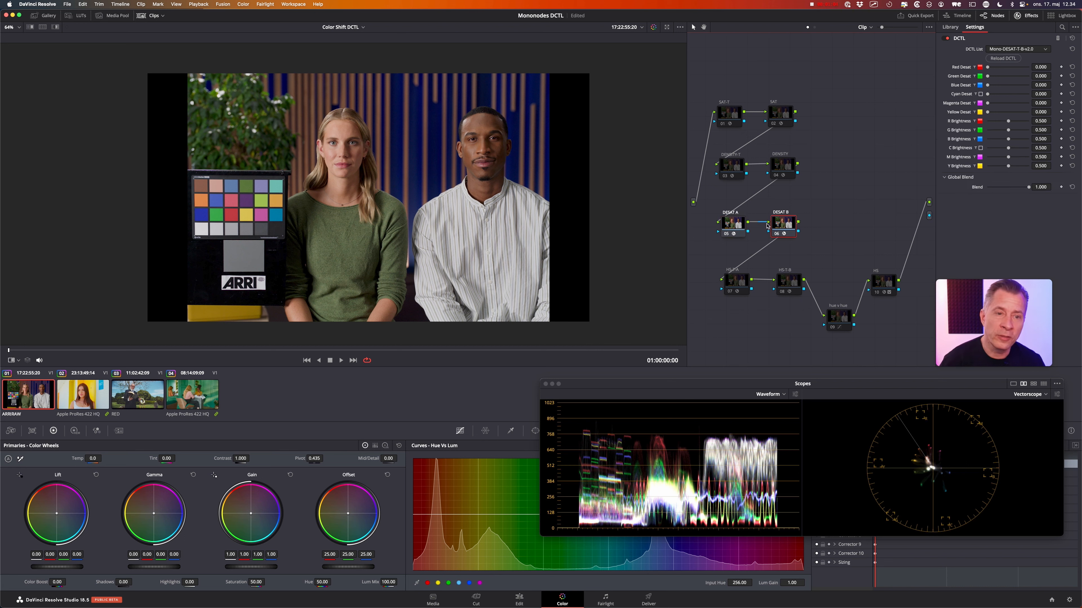
left_click(738, 224)
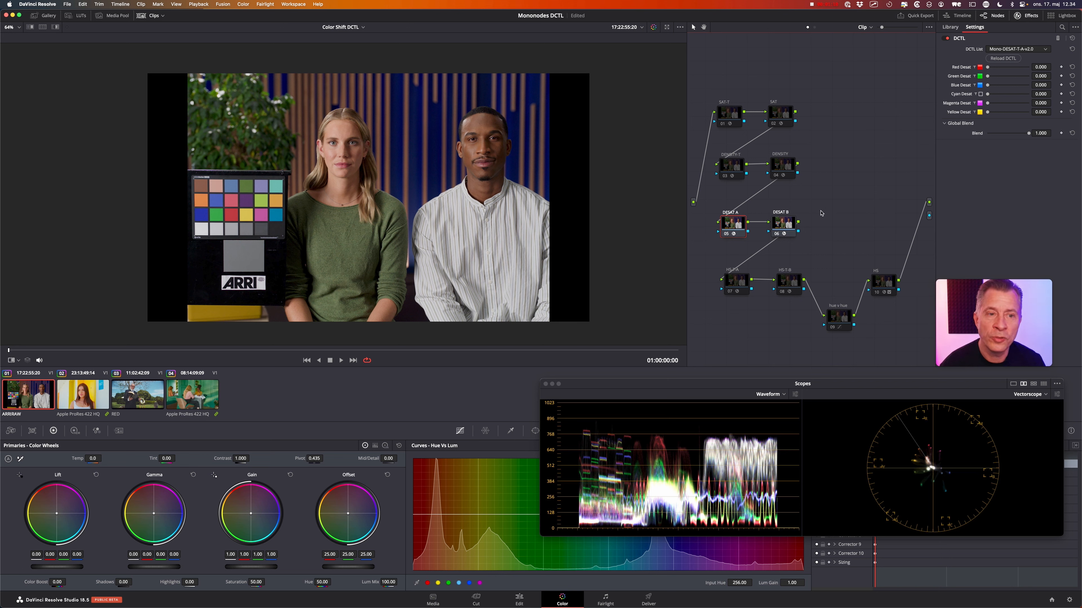
Set the DESAT B node's Blue Desat to 1.000 and examine the blue region of the vectorscope.
left_click(783, 230)
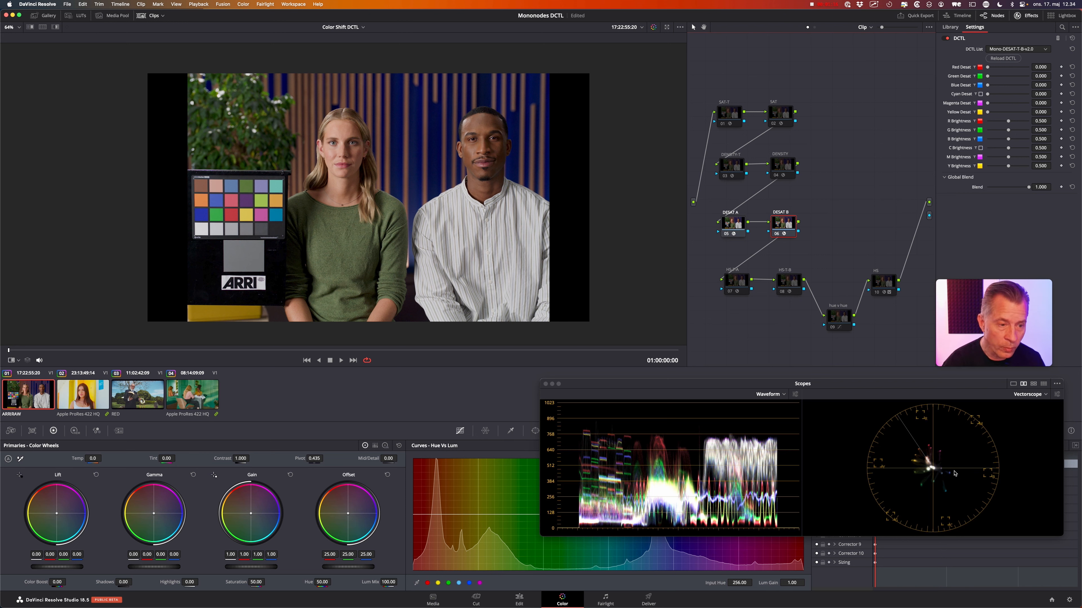
mouse_move(953, 473)
left_mouse_down()
mouse_move(920, 495)
mouse_move(960, 450)
left_mouse_up()
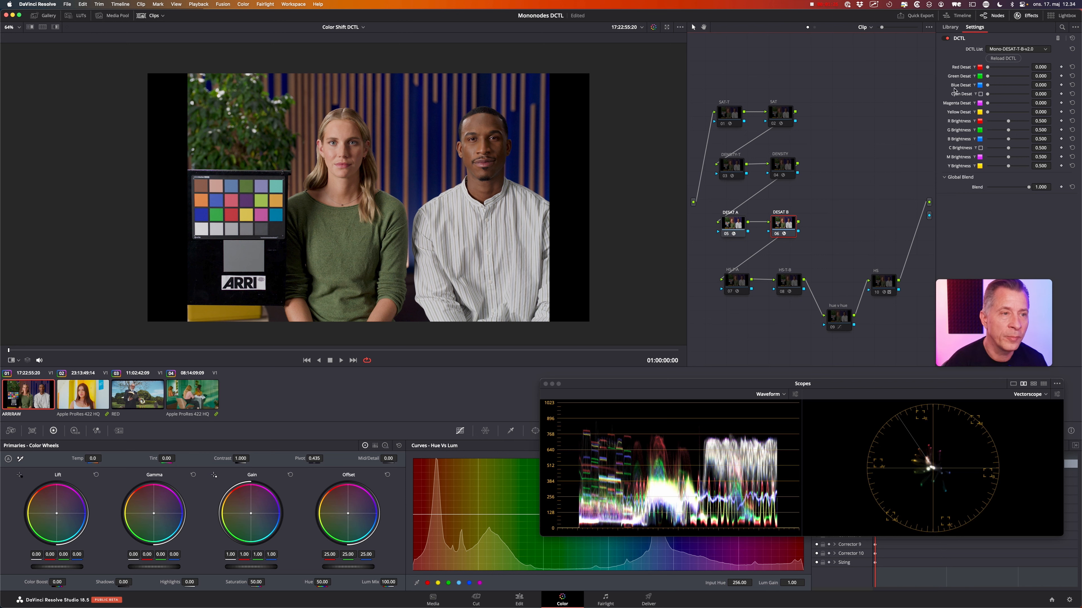
mouse_move(945, 464)
left_mouse_down()
mouse_move(968, 501)
mouse_move(971, 456)
left_mouse_up()
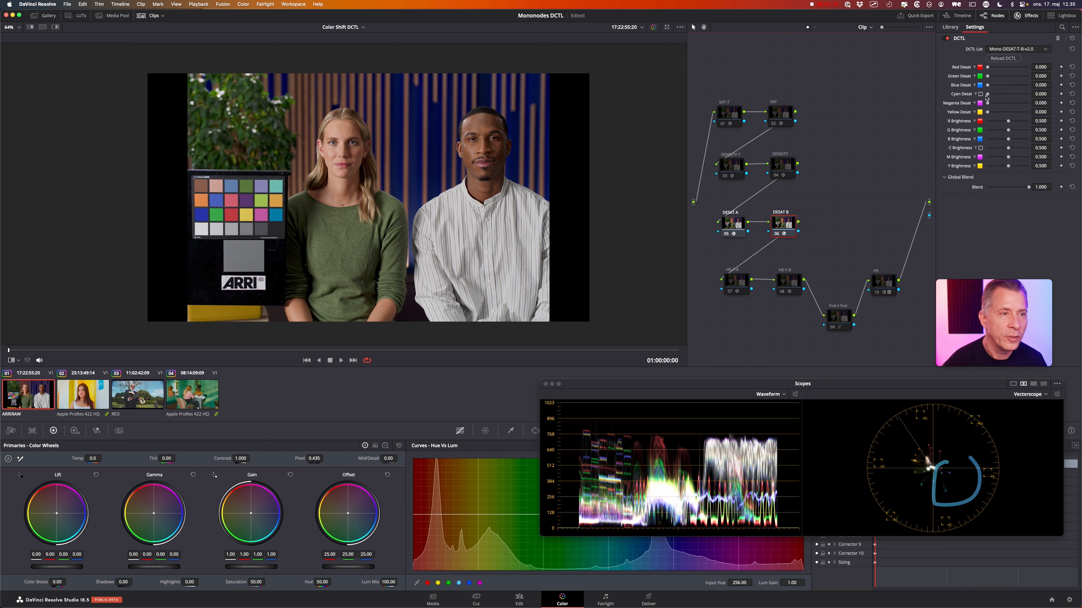
left_click_drag(988, 85, 1035, 92)
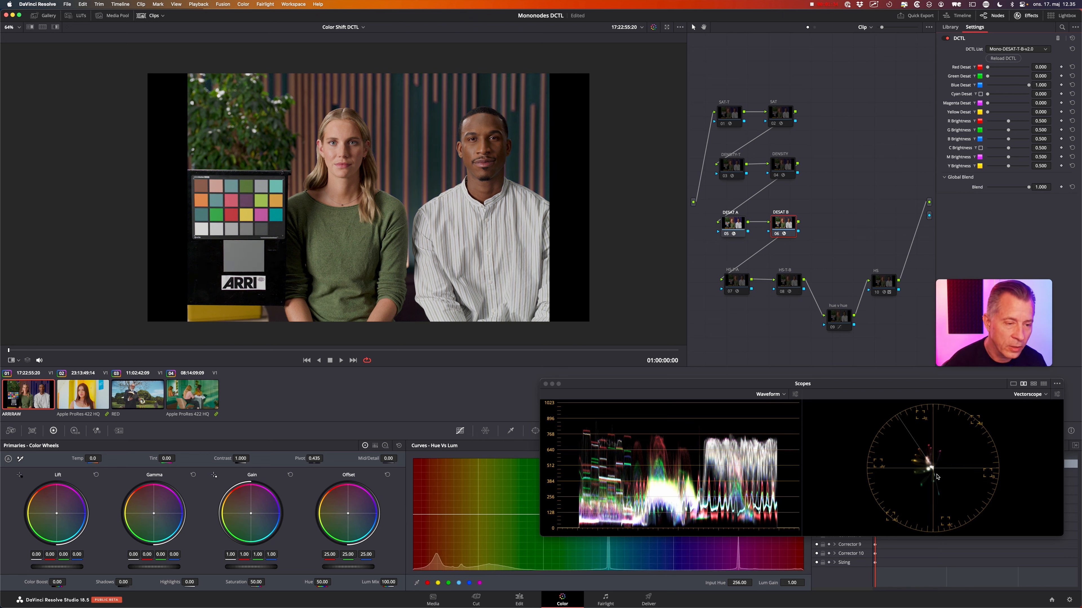
left_click_drag(936, 473, 947, 527)
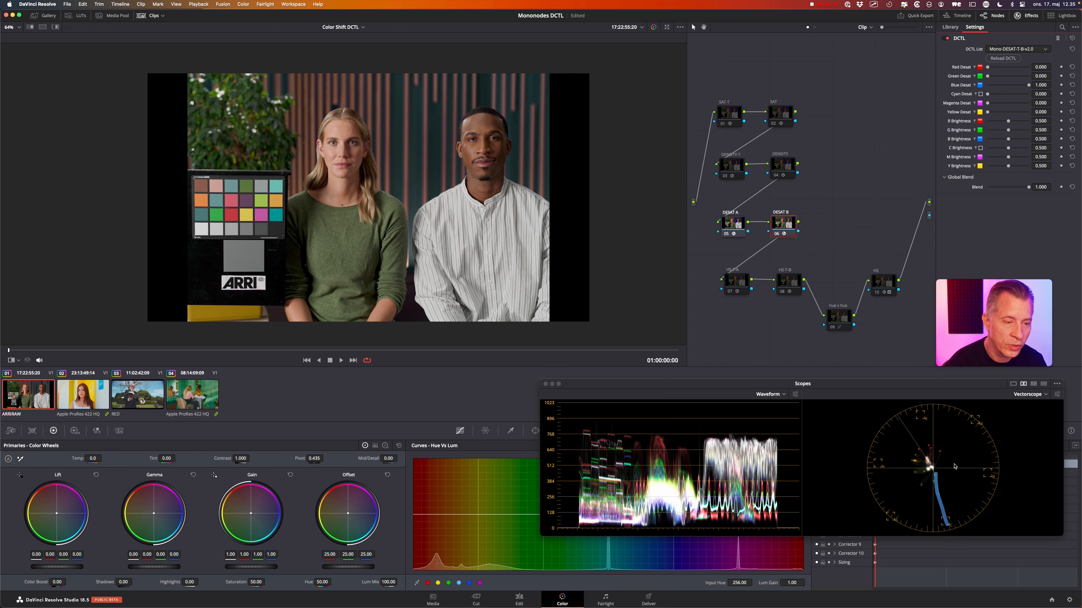
Try DESAT B's B Brightness at values between 0.435 and 0.504, and reset it to default.
mouse_move(1030, 87)
left_mouse_down()
mouse_move(999, 93)
mouse_move(1032, 96)
mouse_move(994, 97)
mouse_move(1039, 100)
left_mouse_up()
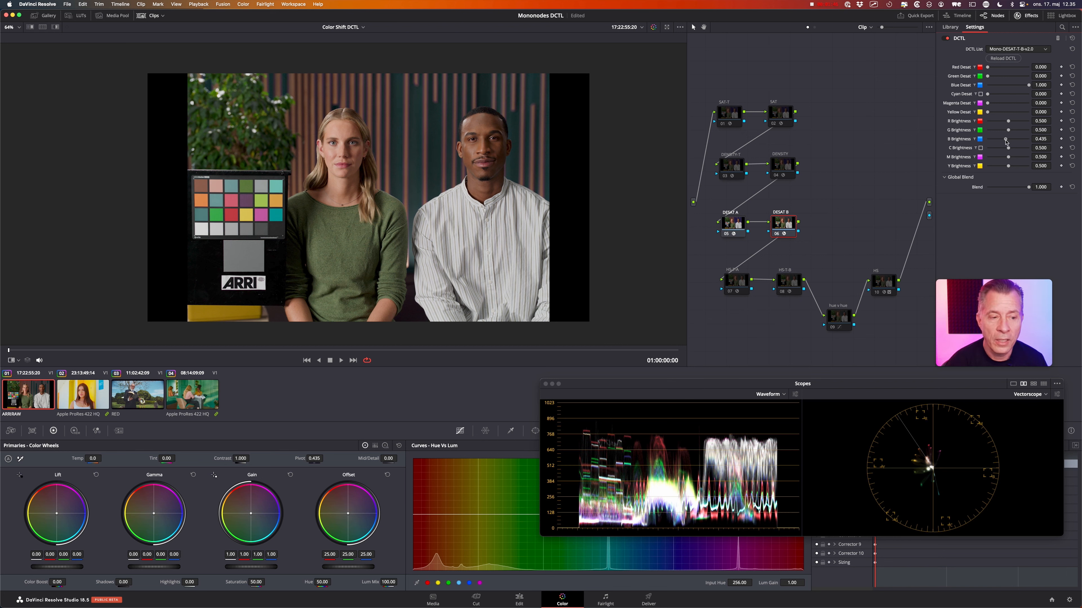
mouse_move(1009, 139)
left_mouse_down()
mouse_move(1039, 148)
mouse_move(998, 153)
mouse_move(1008, 148)
left_mouse_up()
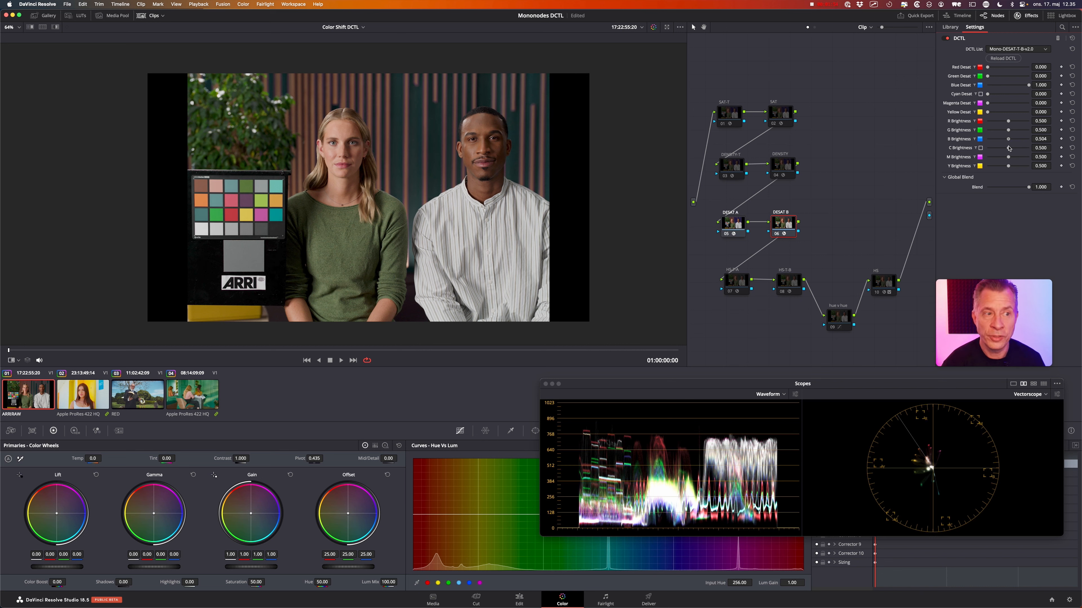
left_click(1072, 139)
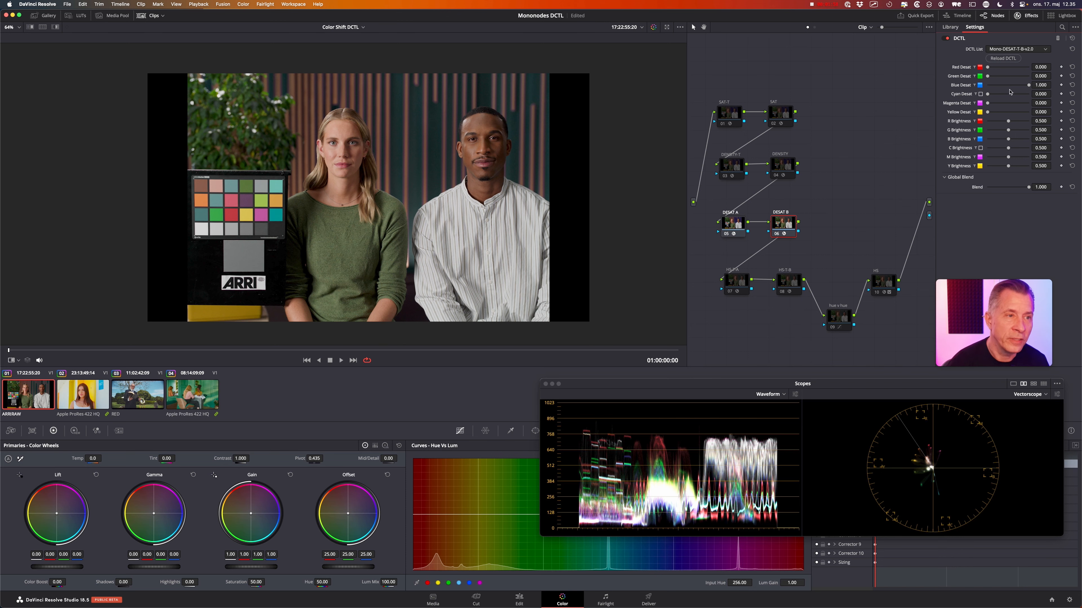
Lower DESAT B's Blue Desat to 0.748 and inspect the blue background between the wooden slats up close.
left_click_drag(1028, 85, 1018, 85)
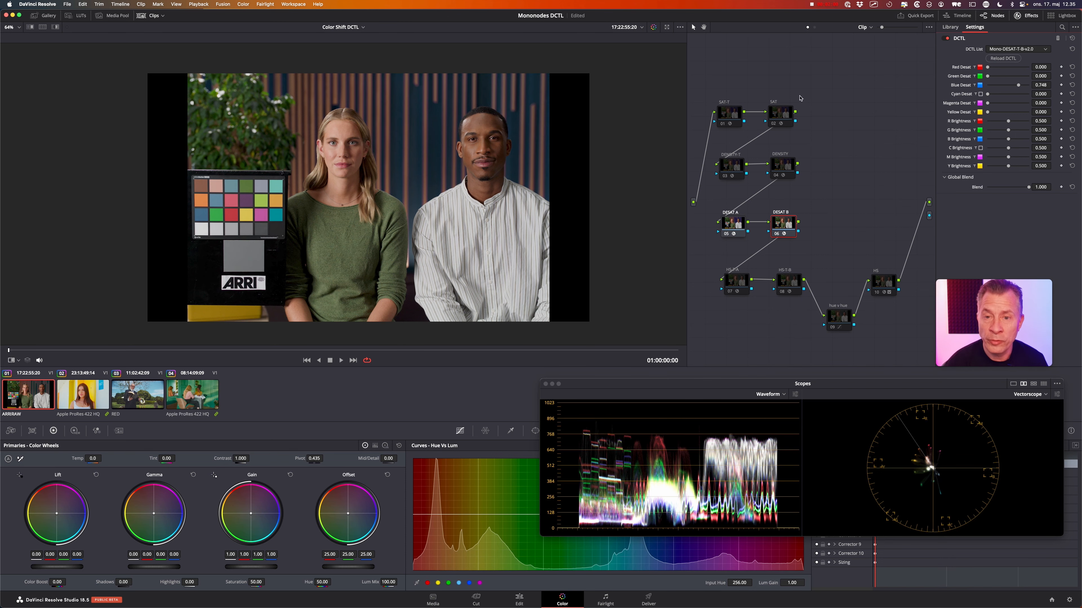
scroll(370, 149, "up", 10)
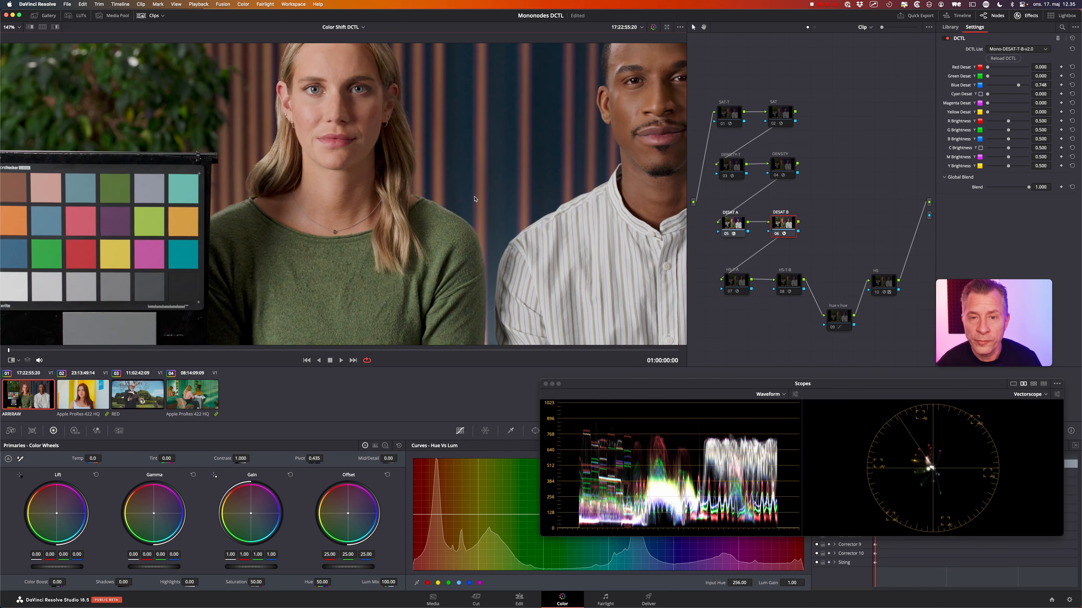
scroll(433, 176, "up", 10)
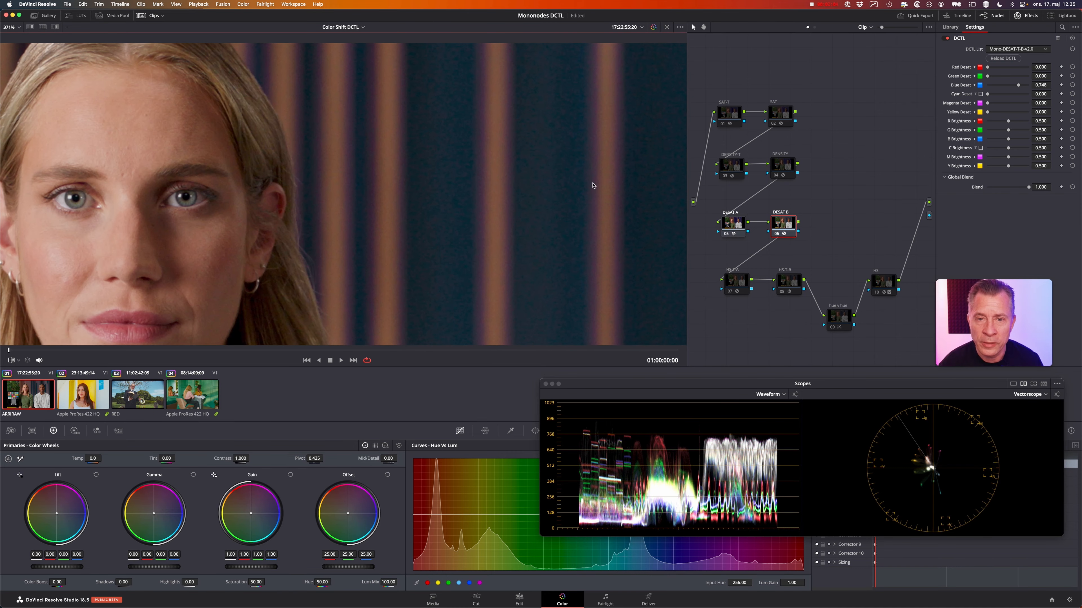
scroll(460, 182, "up", 3)
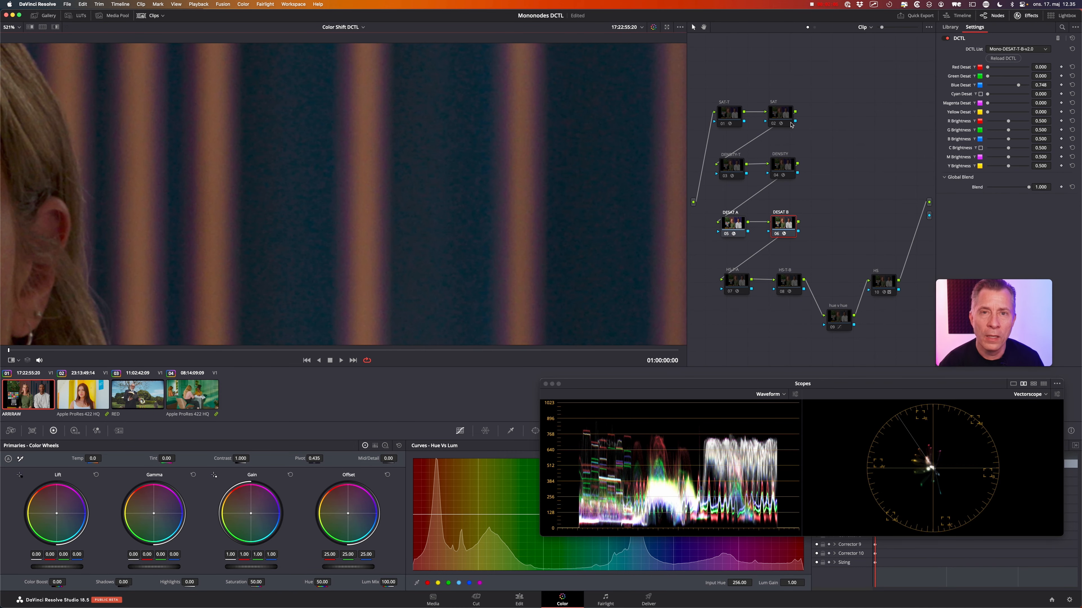
Reset DESAT B's Blue Desat, raise it to 1.000 and grab a still of the result.
left_click(1072, 85)
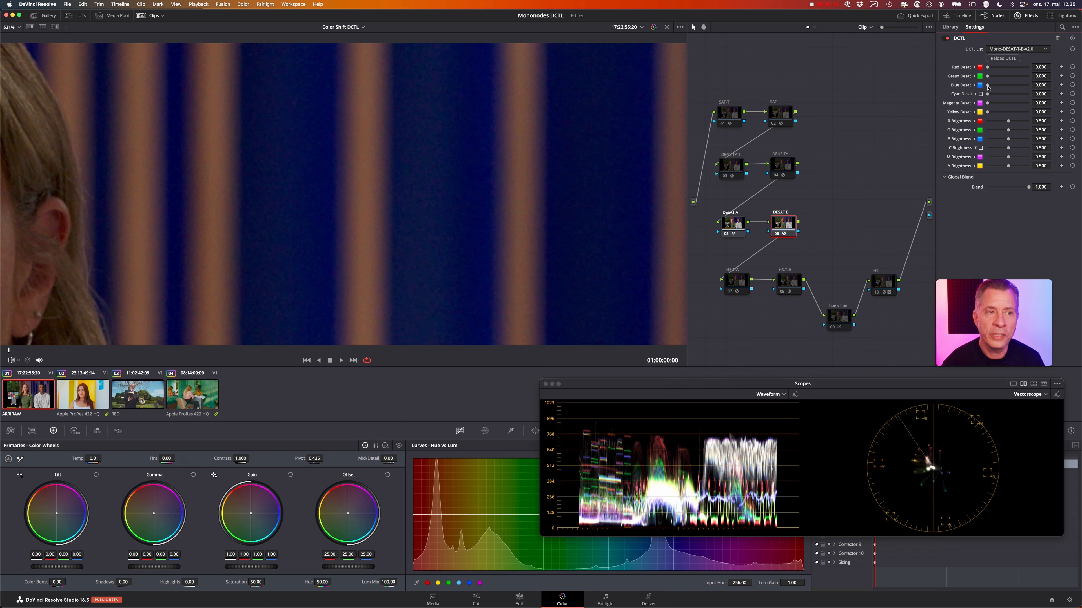
left_click_drag(988, 87, 1035, 91)
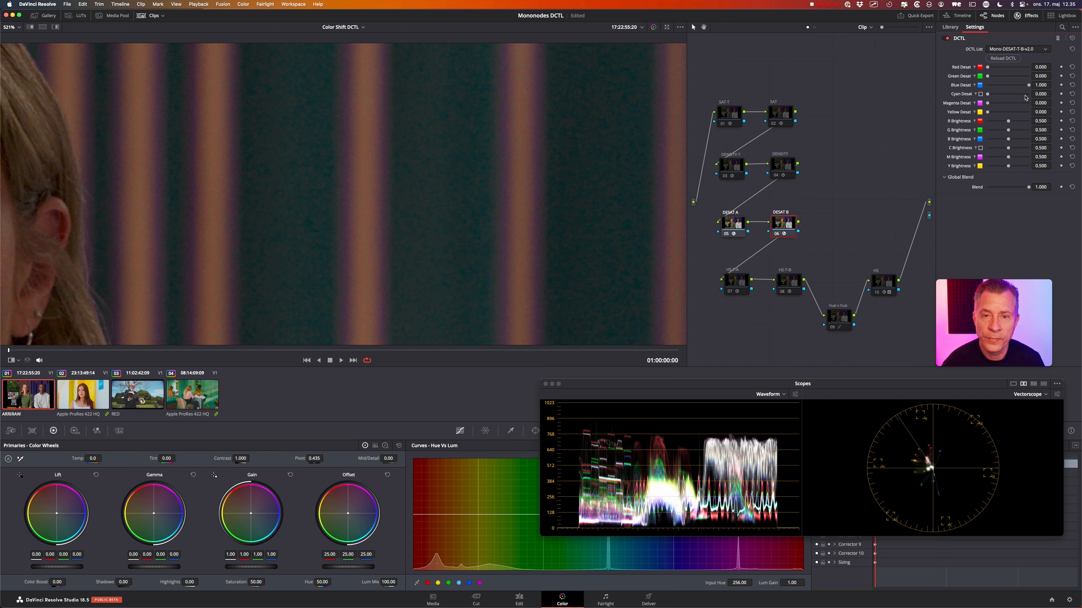
right_click(447, 184)
left_click(463, 187)
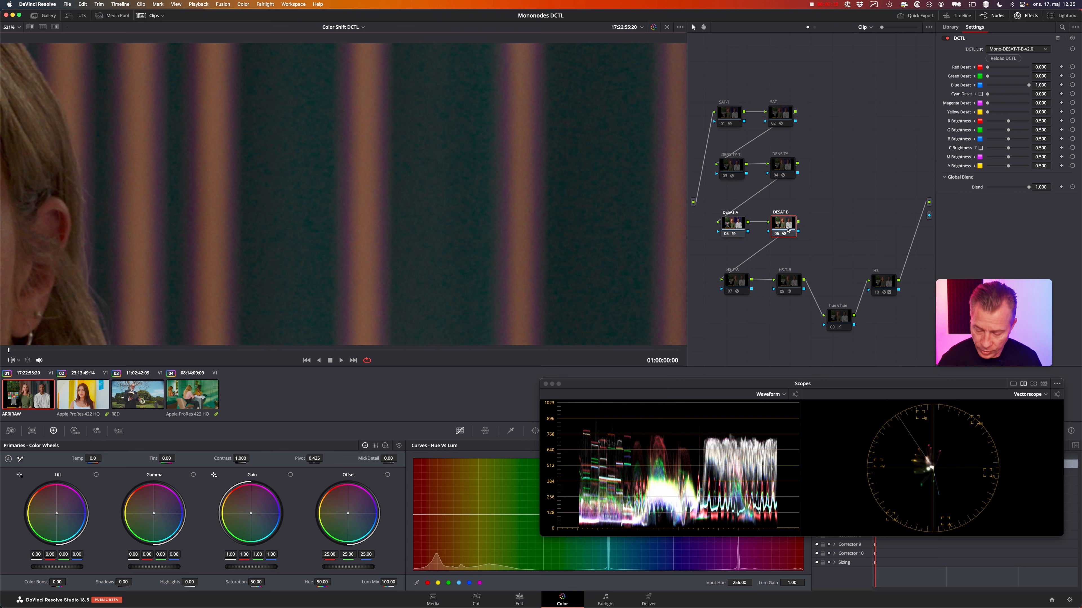
Add a serial node after DESAT B, uncover the curves by relocating the Scopes window, and show the Hue Vs Sat curve.
key("alt+s")
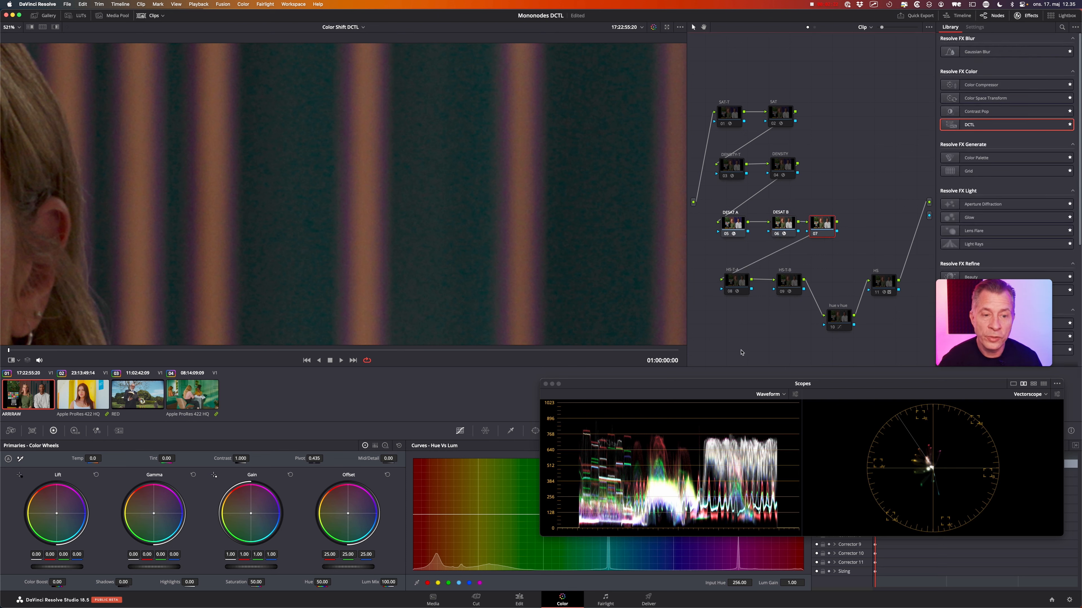
left_click(727, 383)
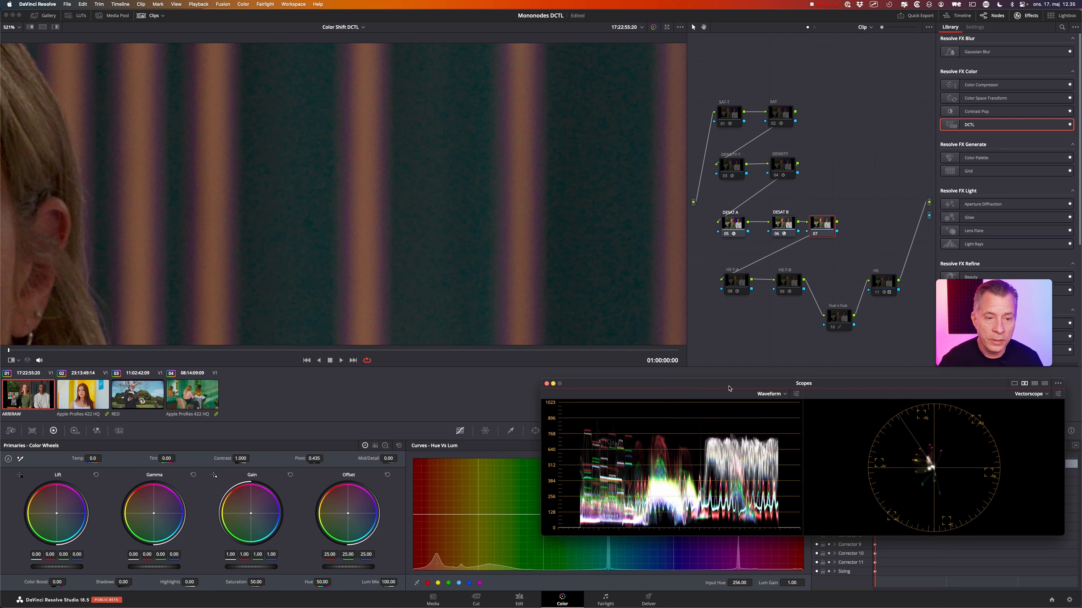
left_click_drag(732, 383, 799, 260)
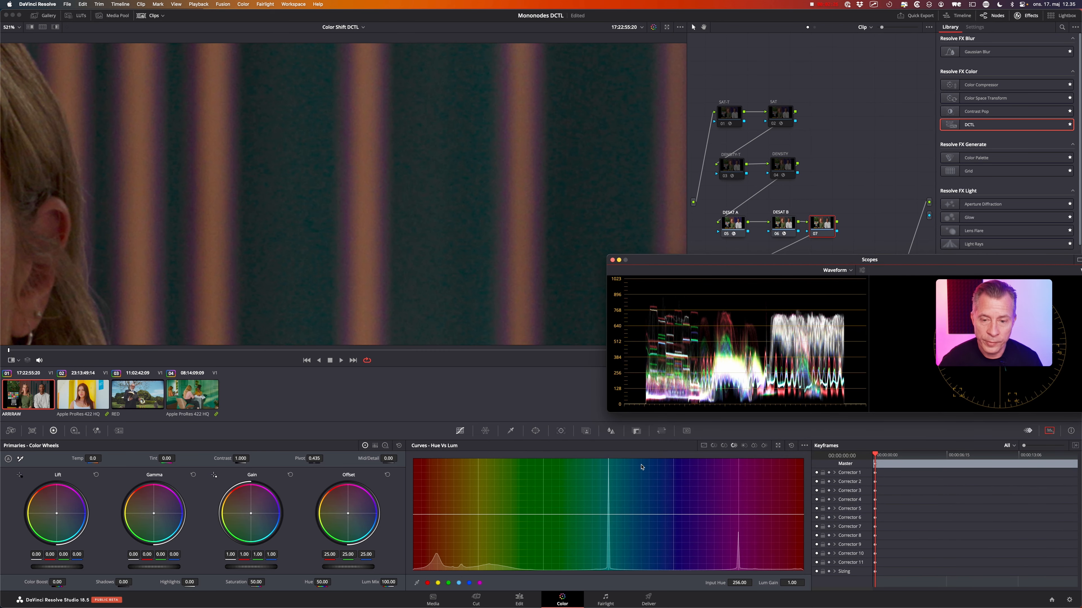
left_click(724, 446)
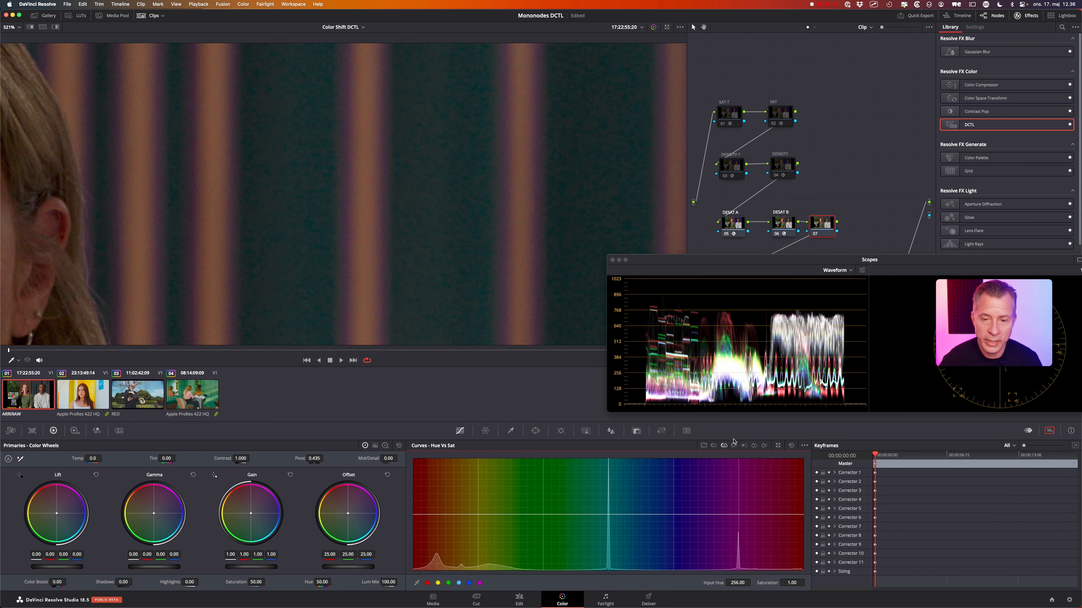
Disable DESAT B, sample the blue background on node 07's Hue Vs Sat curve, and lower that point's saturation to 0.07.
left_click(779, 224)
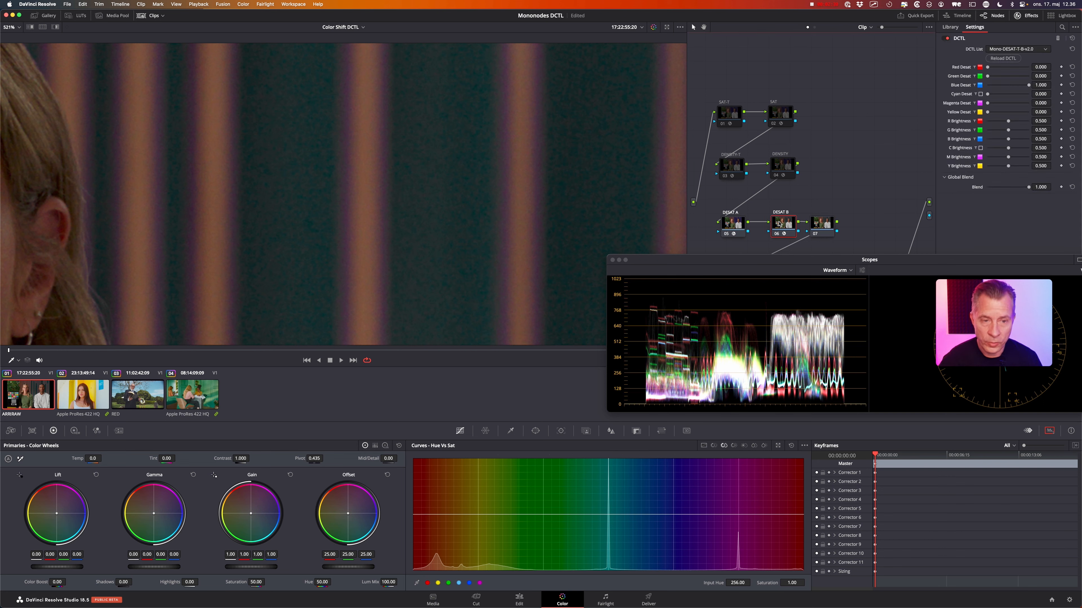
left_click(822, 222)
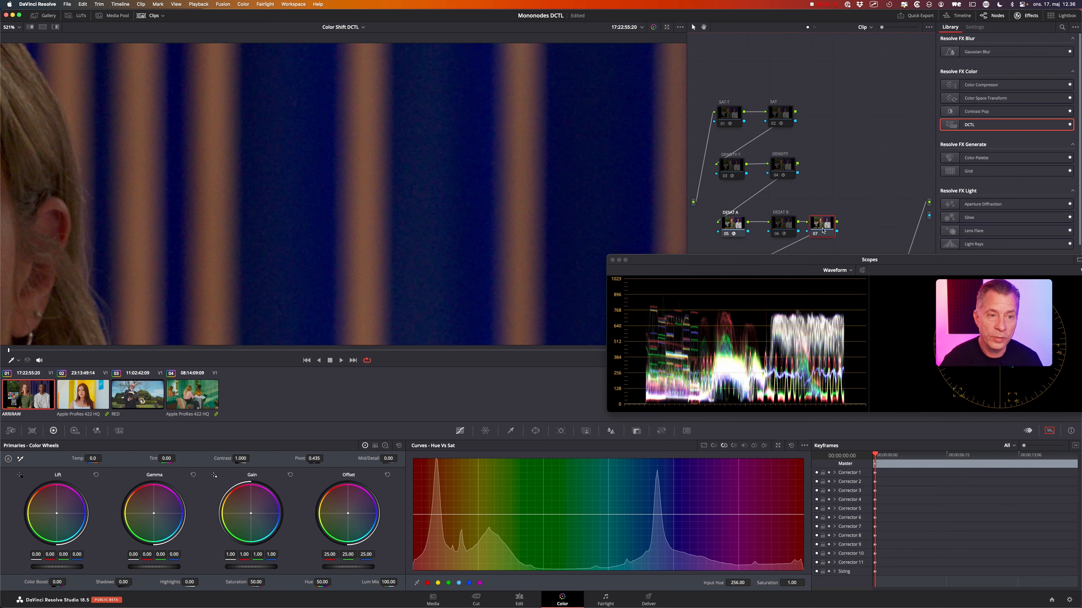
left_click(466, 230)
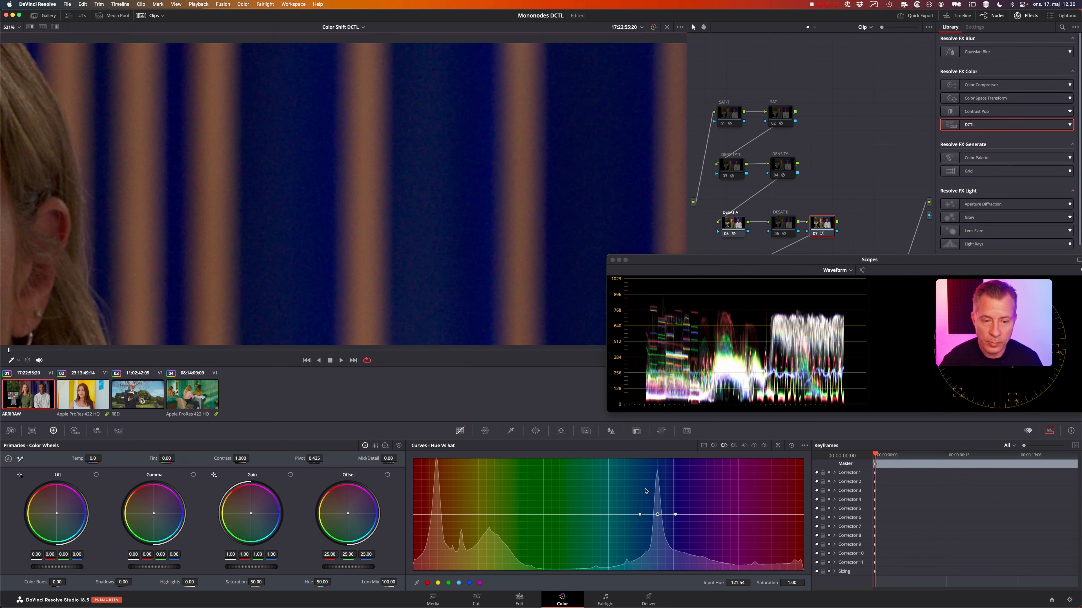
left_click_drag(657, 516, 658, 567)
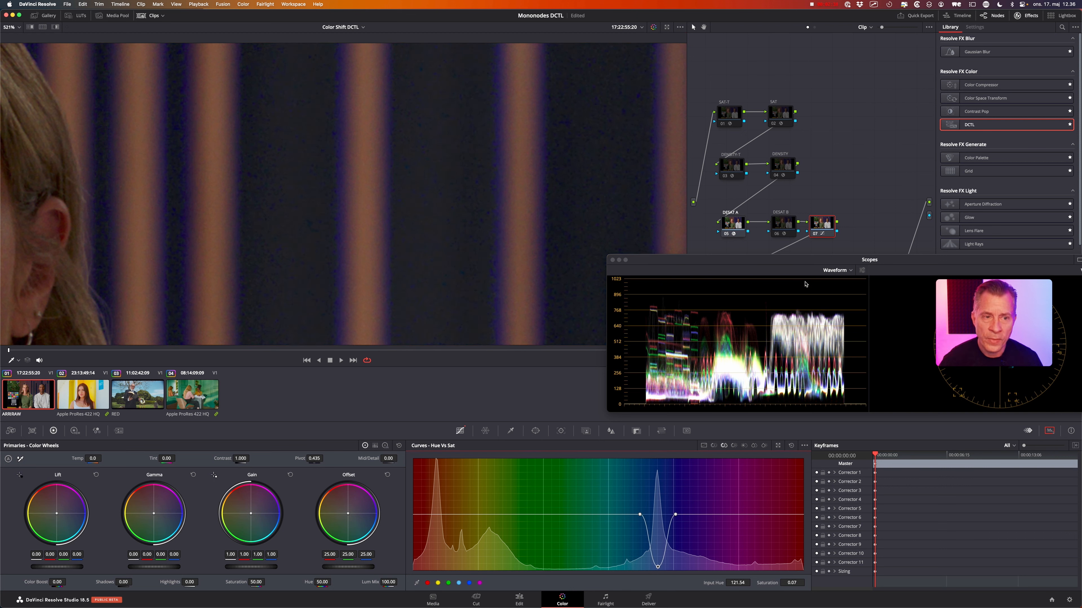
Wipe the Hue Vs Sat result against the grabbed still and examine the desaturated background and slat edges up close.
key("super+w")
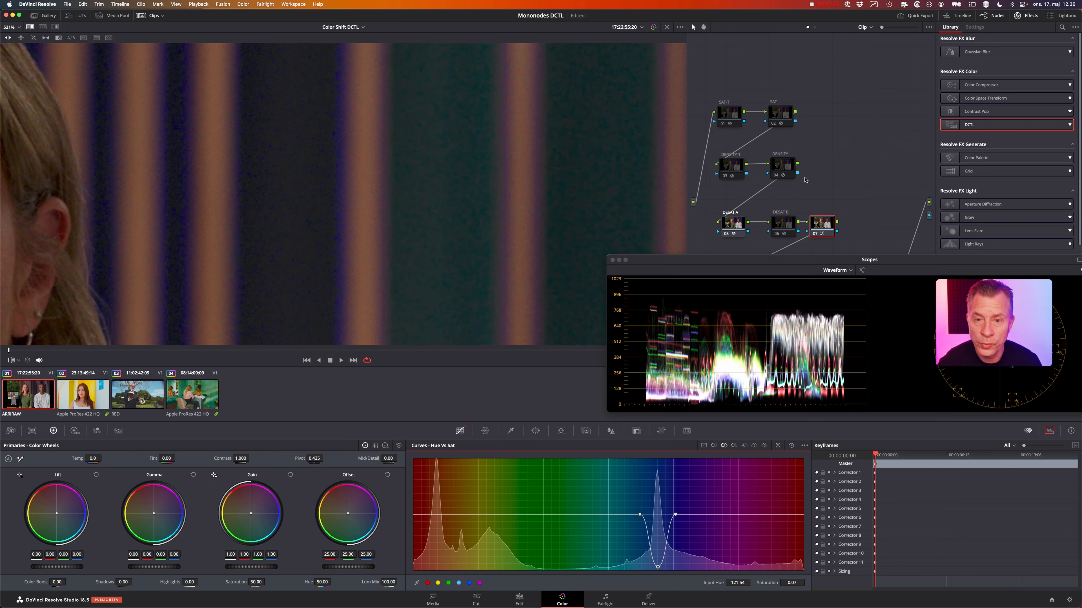
scroll(358, 219, "up", 6)
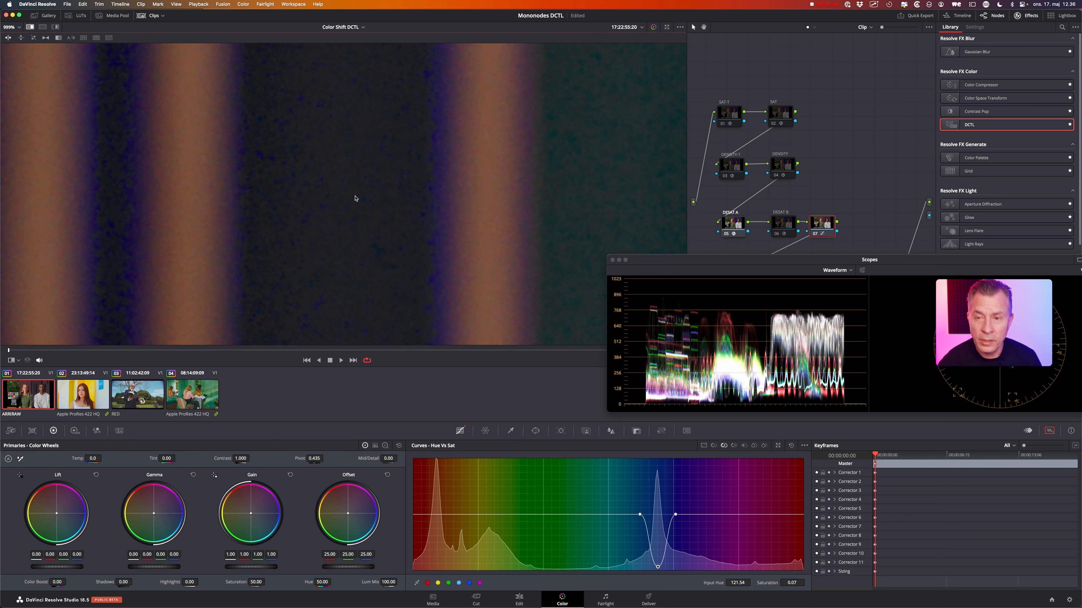
mouse_move(340, 153)
left_mouse_down()
mouse_move(252, 144)
mouse_move(400, 264)
mouse_move(330, 87)
mouse_move(292, 102)
left_mouse_up()
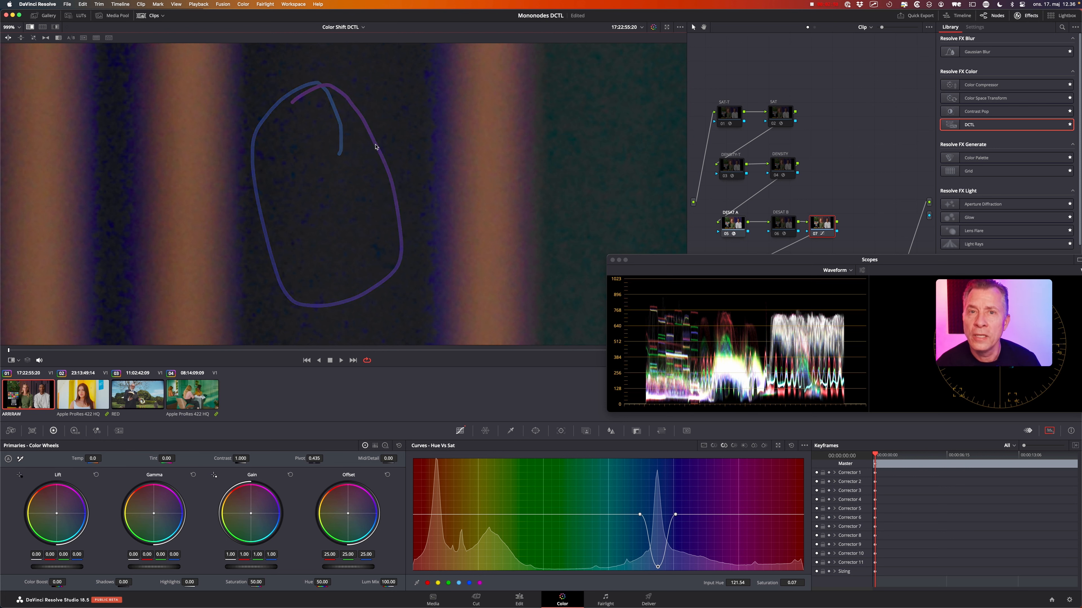
mouse_move(354, 97)
left_mouse_down()
mouse_move(254, 200)
mouse_move(342, 102)
left_mouse_up()
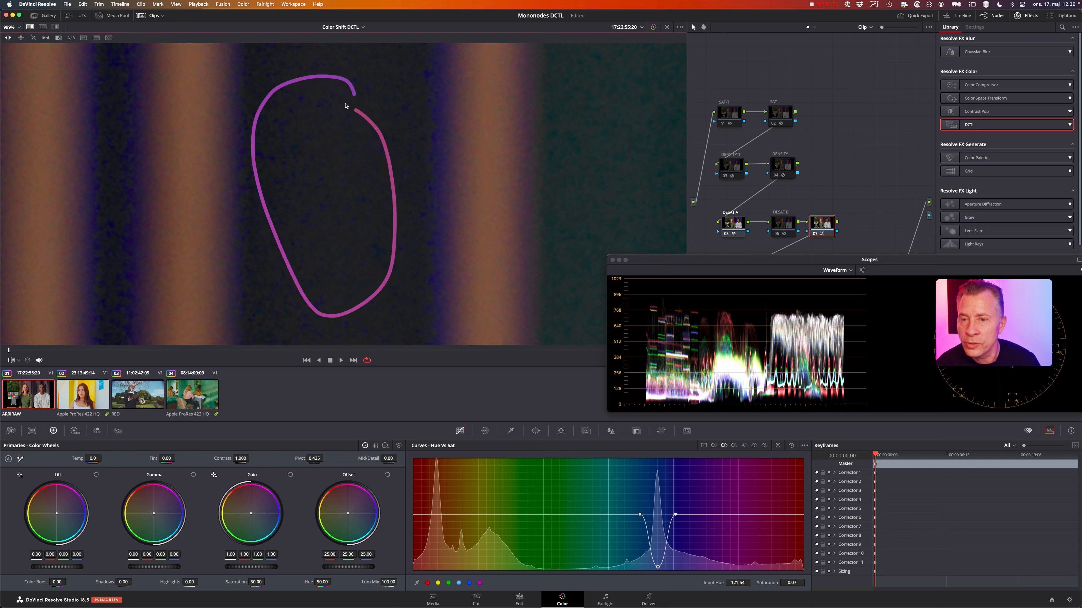
mouse_move(443, 159)
left_mouse_down()
mouse_move(444, 137)
mouse_move(417, 166)
mouse_move(420, 252)
mouse_move(439, 312)
mouse_move(441, 152)
left_mouse_up()
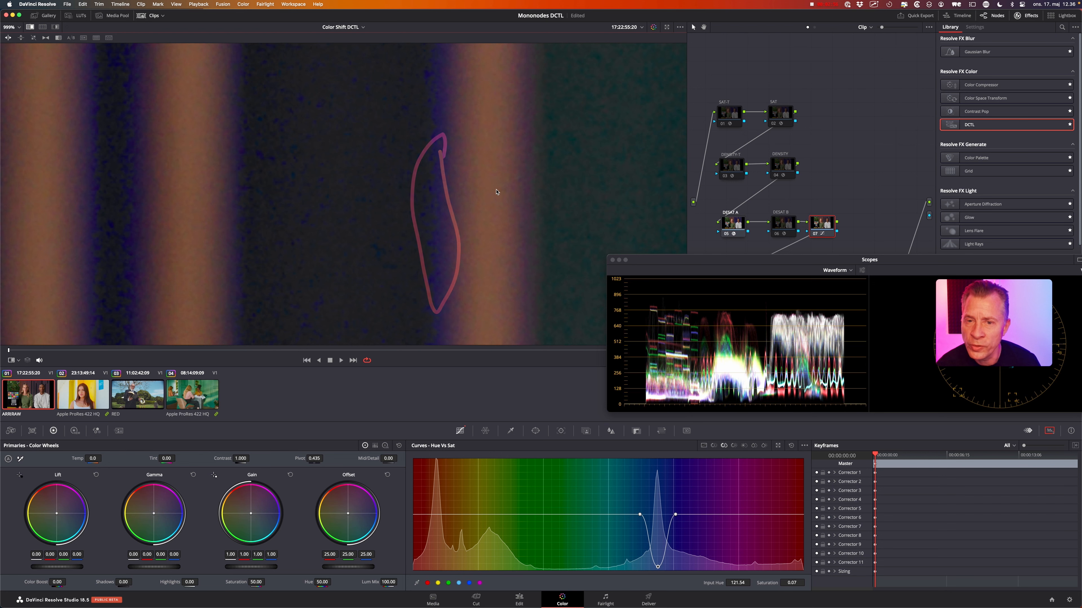
mouse_move(543, 167)
left_mouse_down()
mouse_move(542, 133)
mouse_move(506, 154)
mouse_move(518, 316)
mouse_move(553, 182)
mouse_move(530, 153)
left_mouse_up()
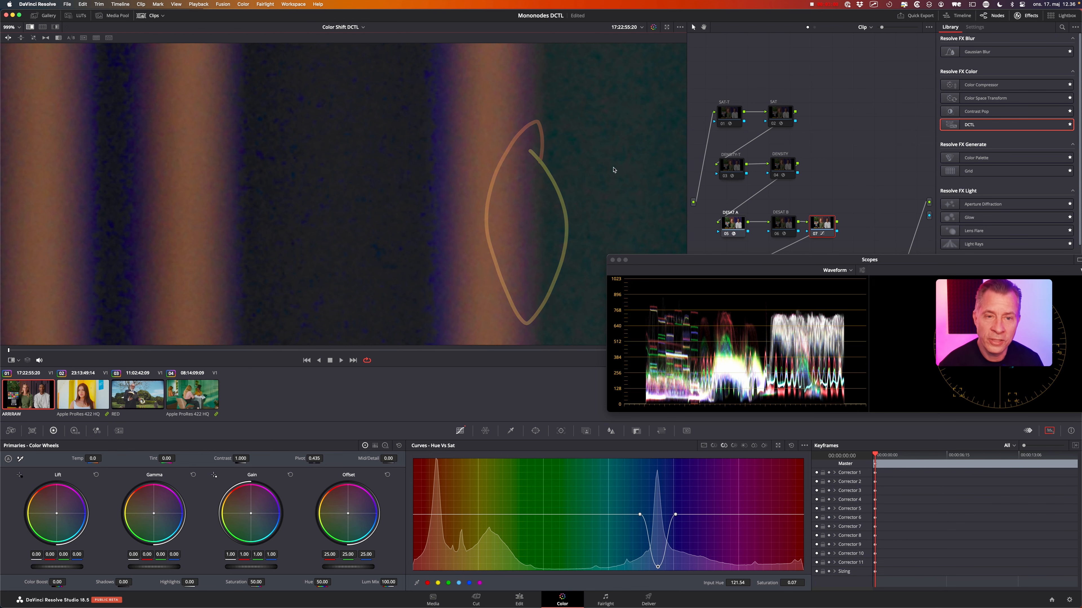
left_click_drag(618, 161, 513, 165)
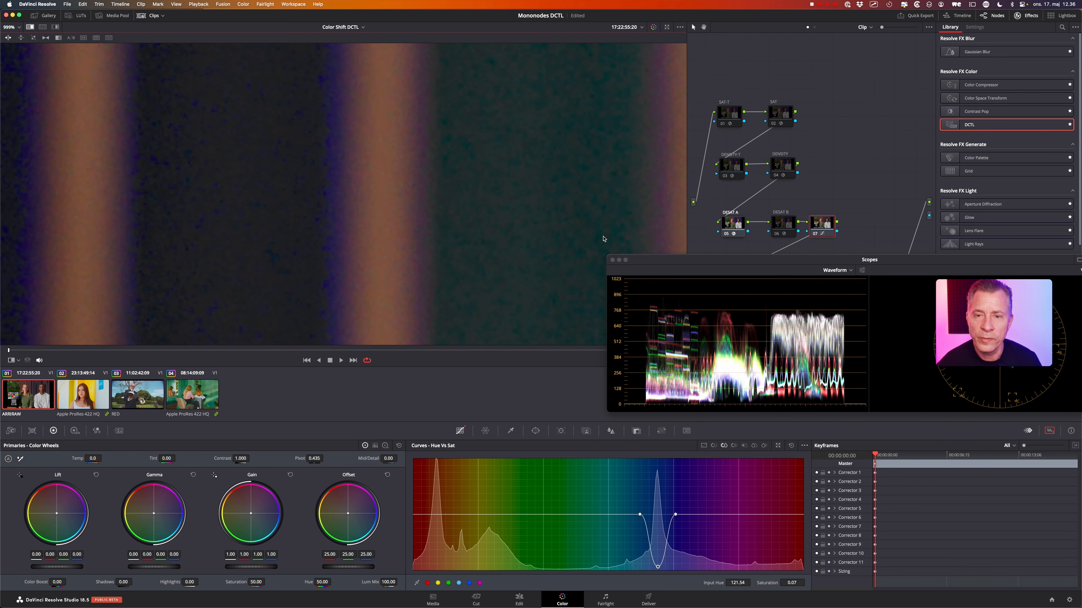
mouse_move(600, 124)
left_mouse_down()
mouse_move(609, 171)
mouse_move(595, 129)
left_mouse_up()
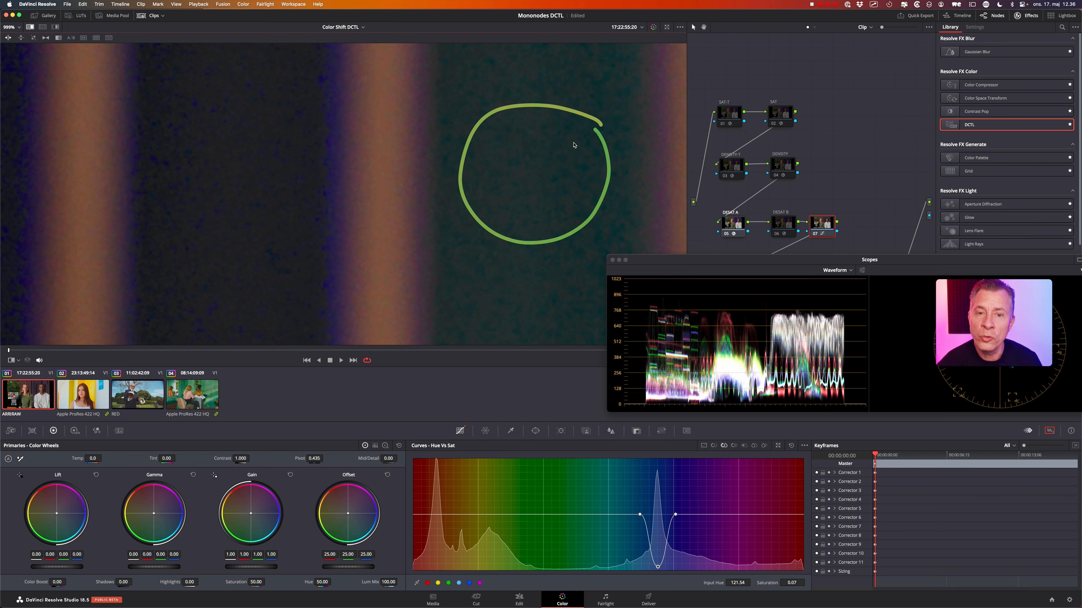
scroll(531, 203, "down", 2)
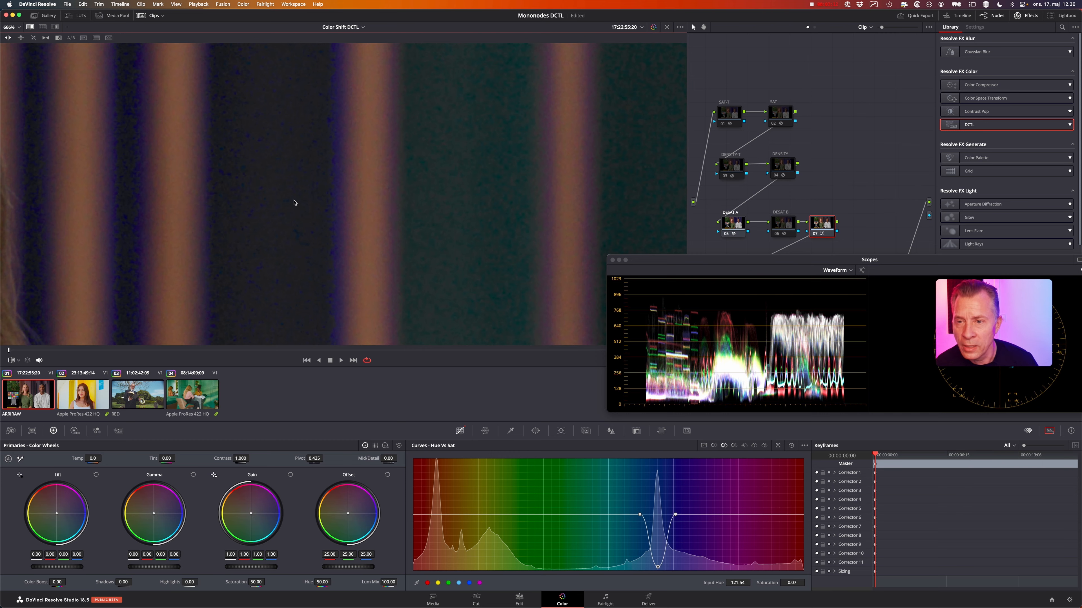
scroll(301, 202, "up", 1)
mouse_move(256, 124)
left_mouse_down()
mouse_move(294, 249)
mouse_move(254, 116)
left_mouse_up()
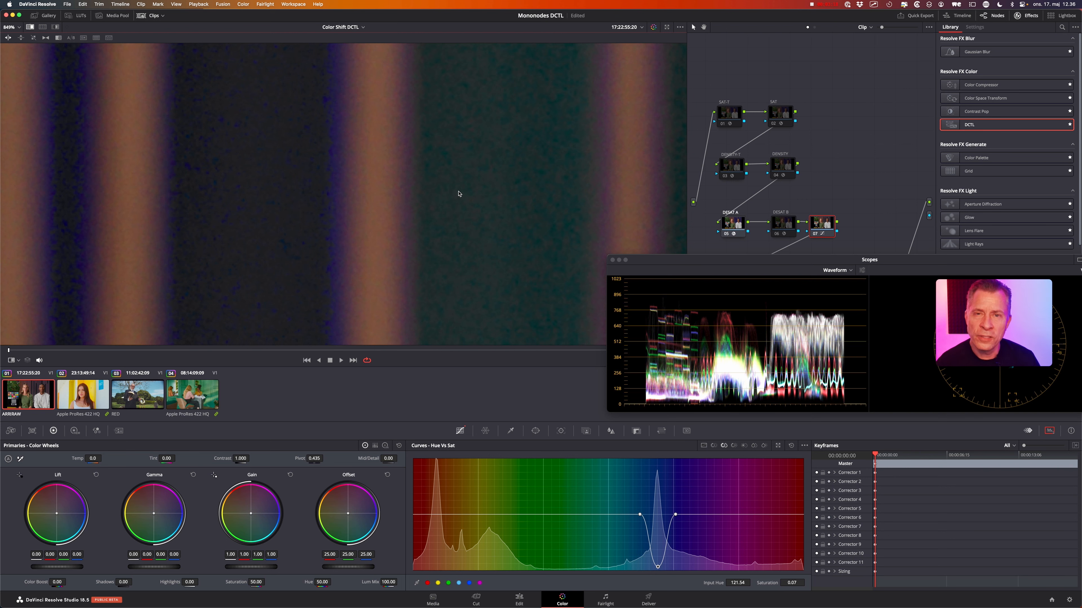
scroll(460, 192, "down", 3)
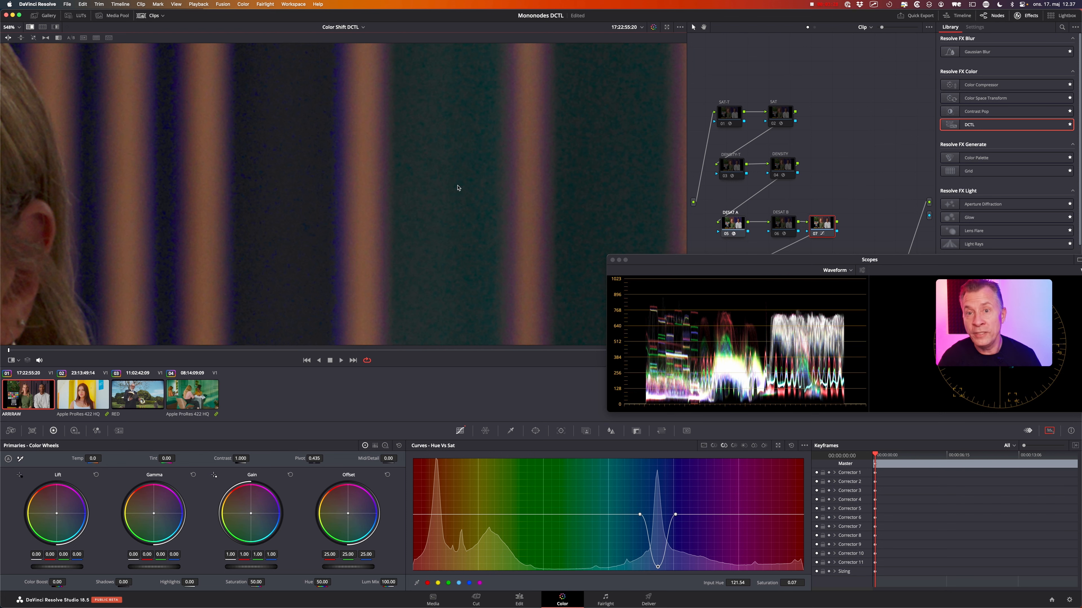
scroll(407, 244, "down", 5)
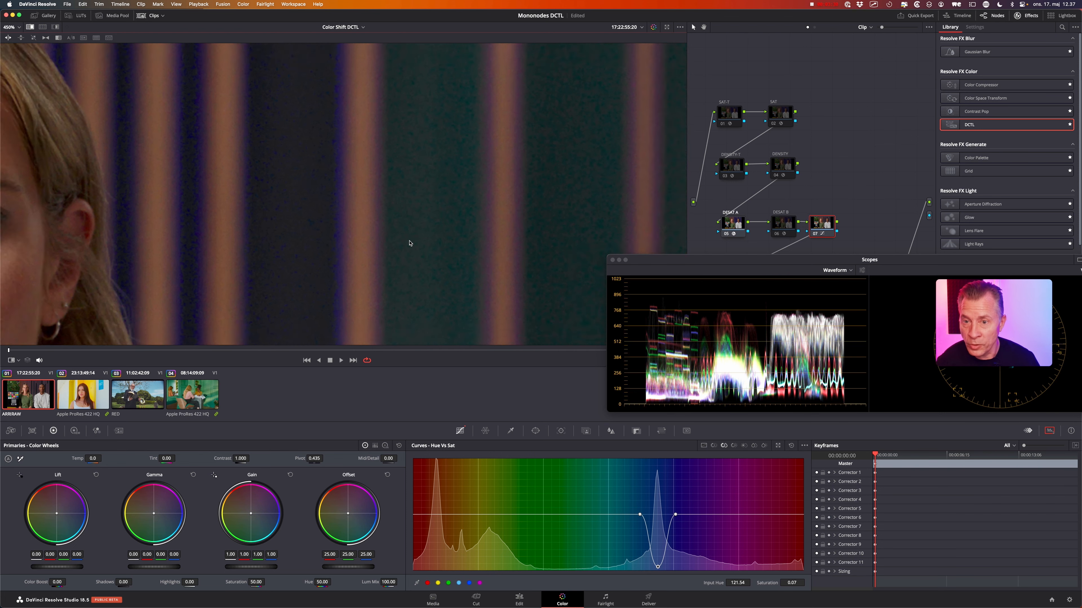
Play the clip with the wipe active and inspect the noise between the wooden slats up close.
key("space")
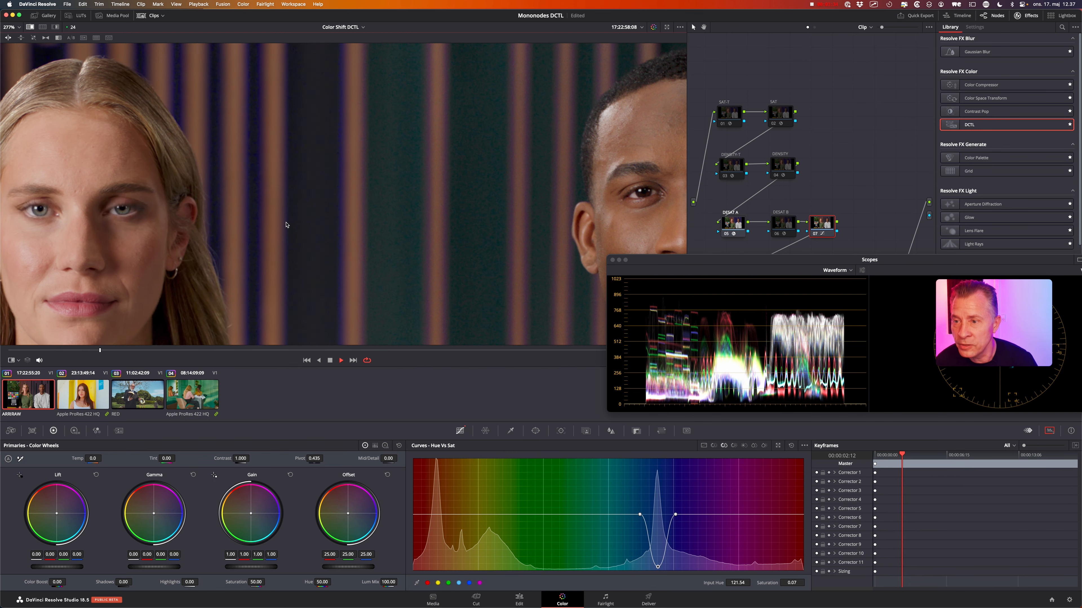
scroll(309, 230, "up", 6)
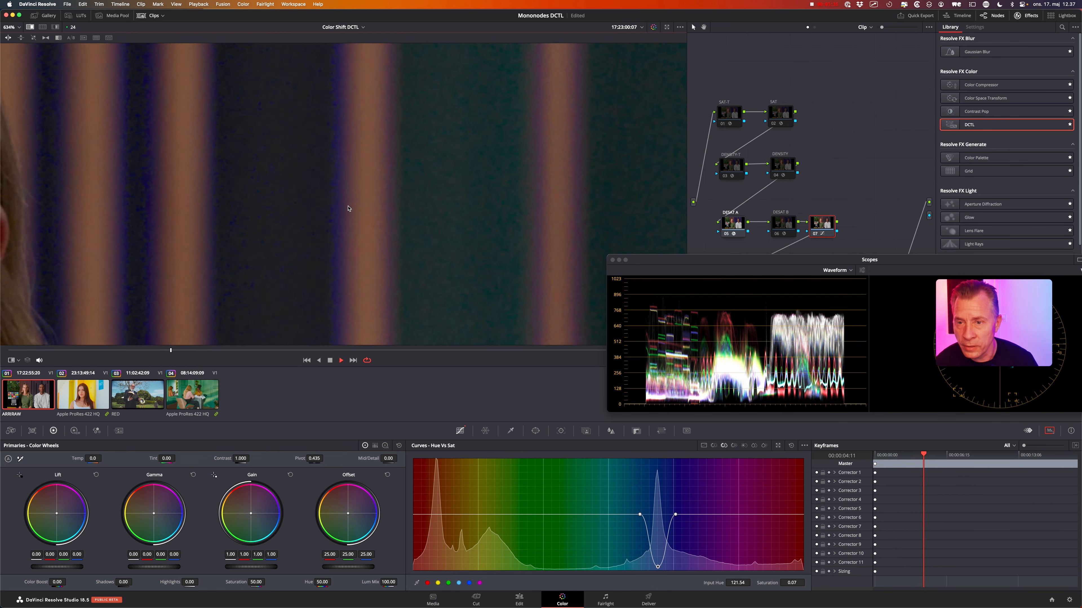
scroll(302, 192, "up", 1)
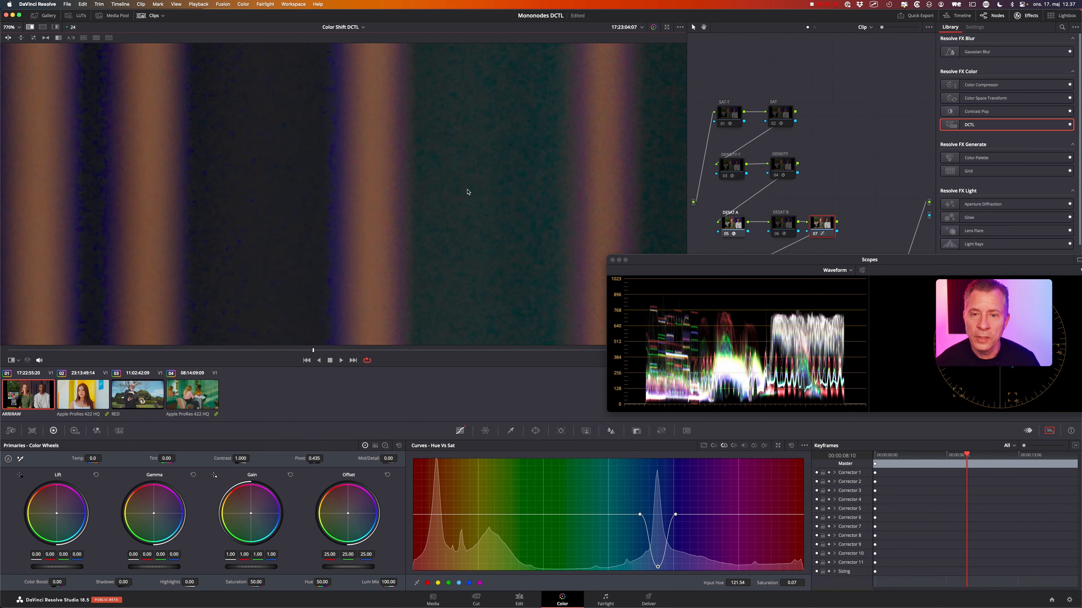
key("space")
Disable node 07 and DESAT A, enable DESAT B, and play part of the clip to check the background.
key("super+d")
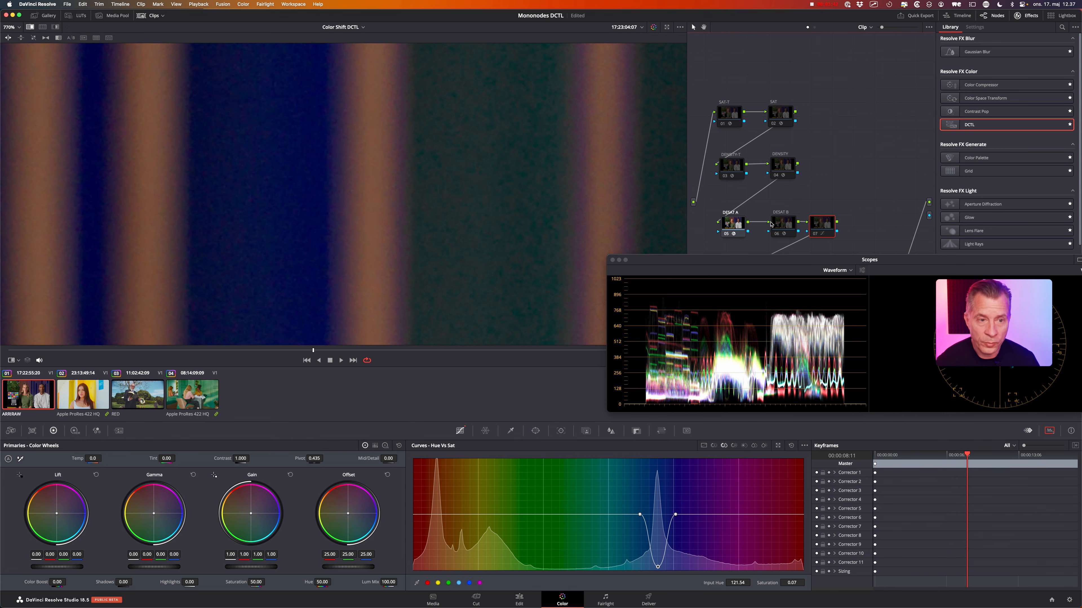
left_click(789, 231)
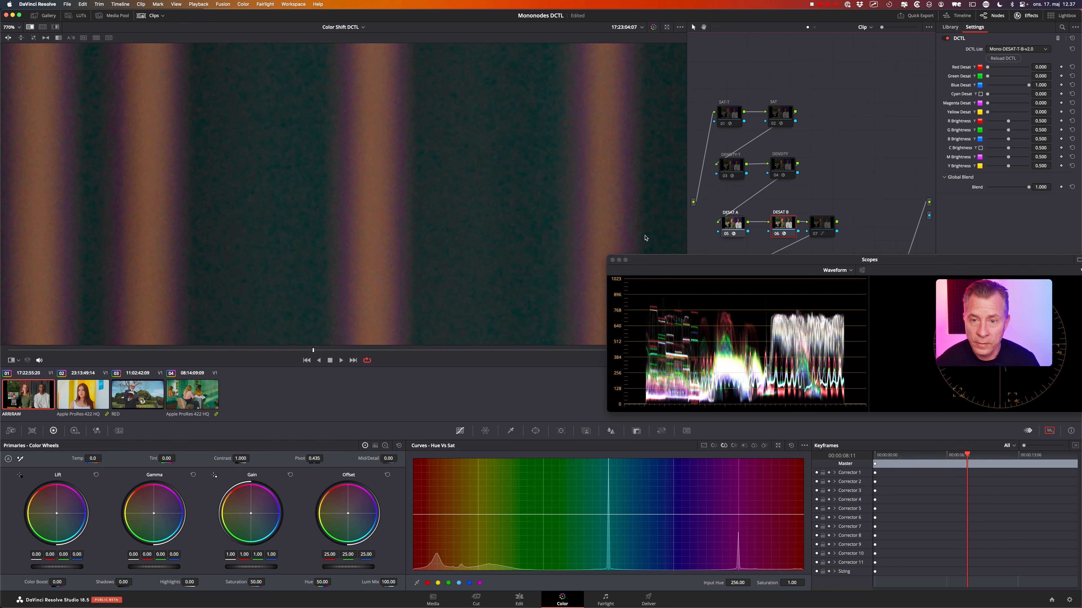
key("space")
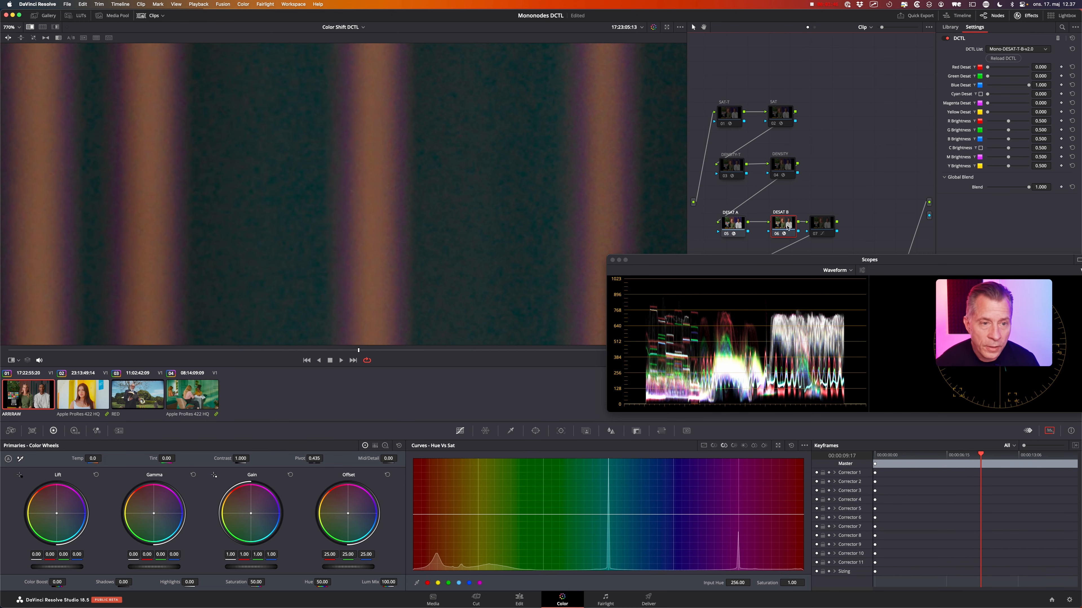
left_click(741, 227)
left_click(784, 223)
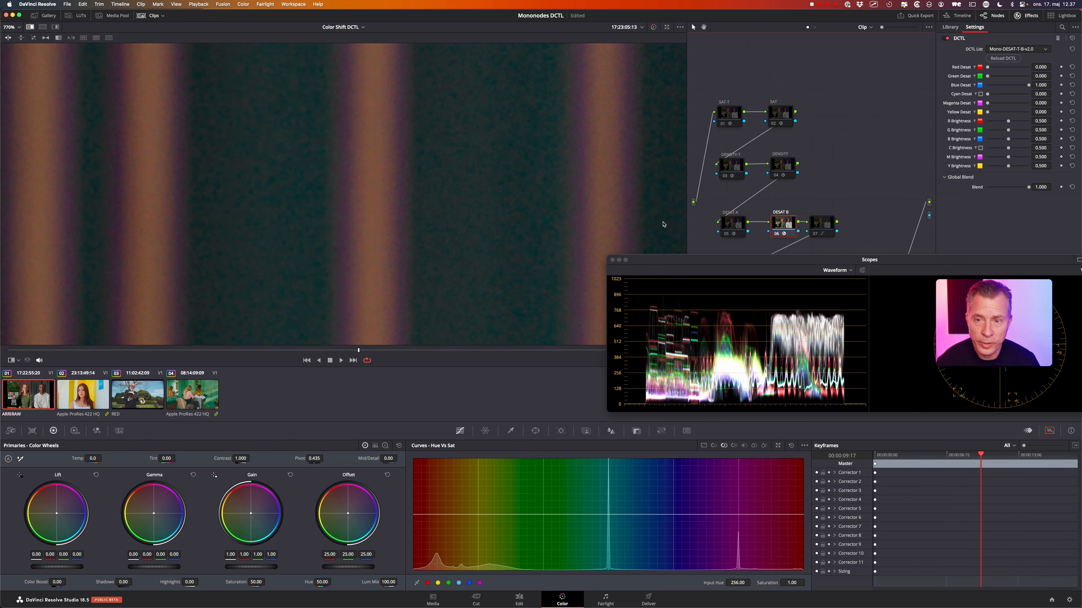
Set DESAT B's Blue Desat to 0.687, play the clip, and move the Scopes window clear of the node graph.
scroll(535, 215, "down", 5)
key("space")
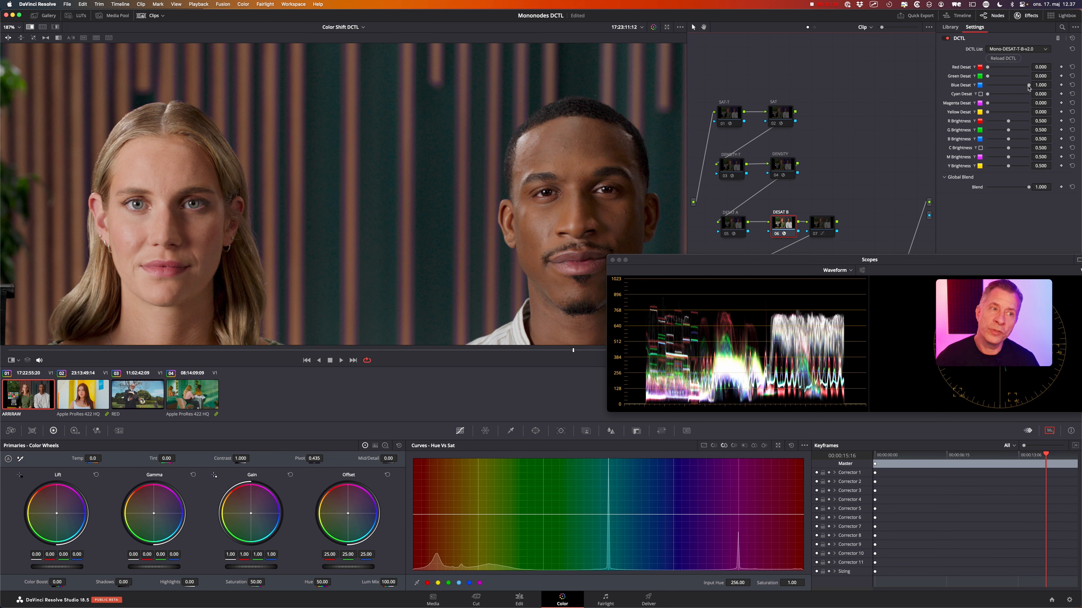
left_click_drag(1028, 87, 1016, 90)
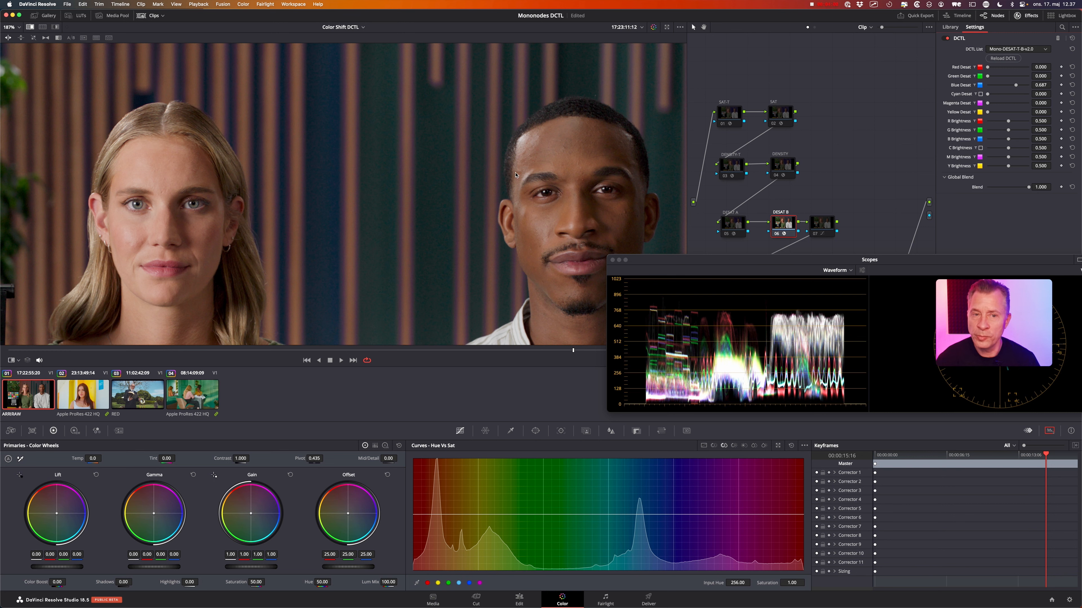
key("space")
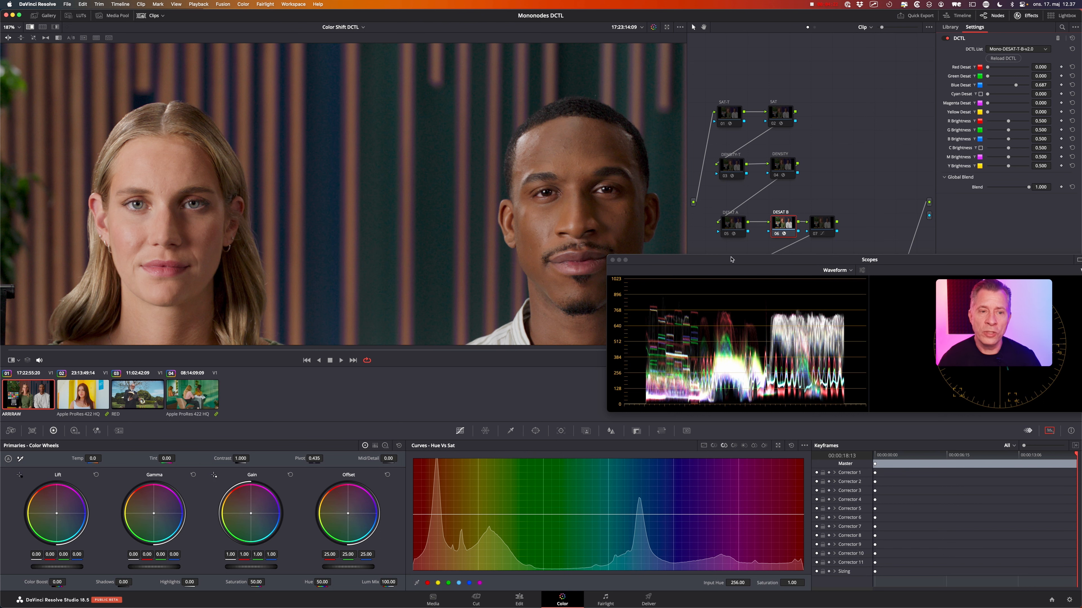
left_click_drag(731, 259, 659, 377)
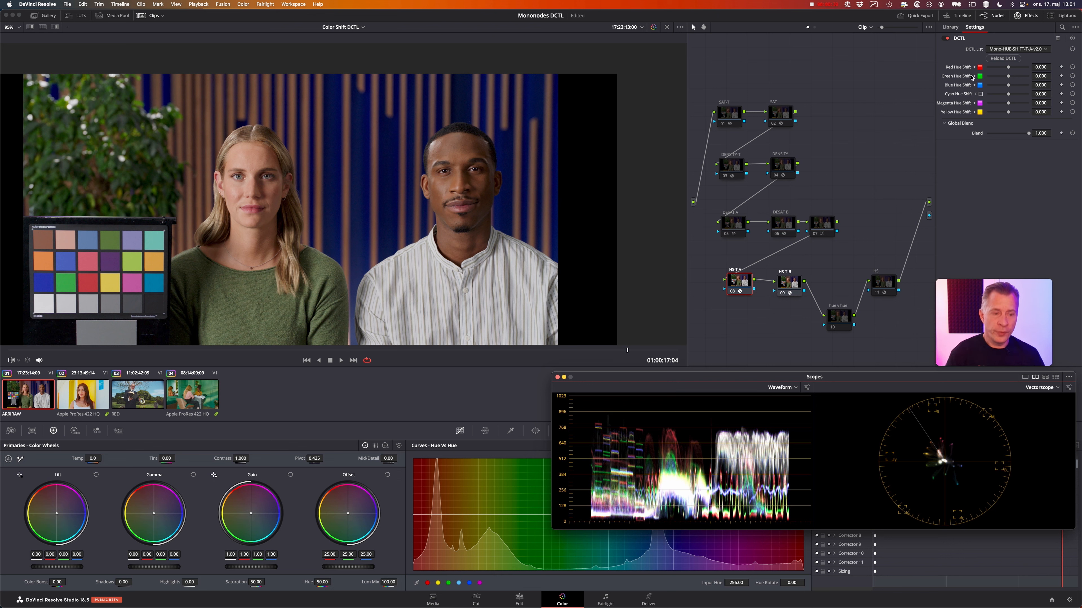
Keep Mono-HUE-SHIFT-T-A-v2.0 as the DCTL on HS-T A and load Mono-HUE-SHIFT-v2.0 on the HS node.
left_click(1017, 49)
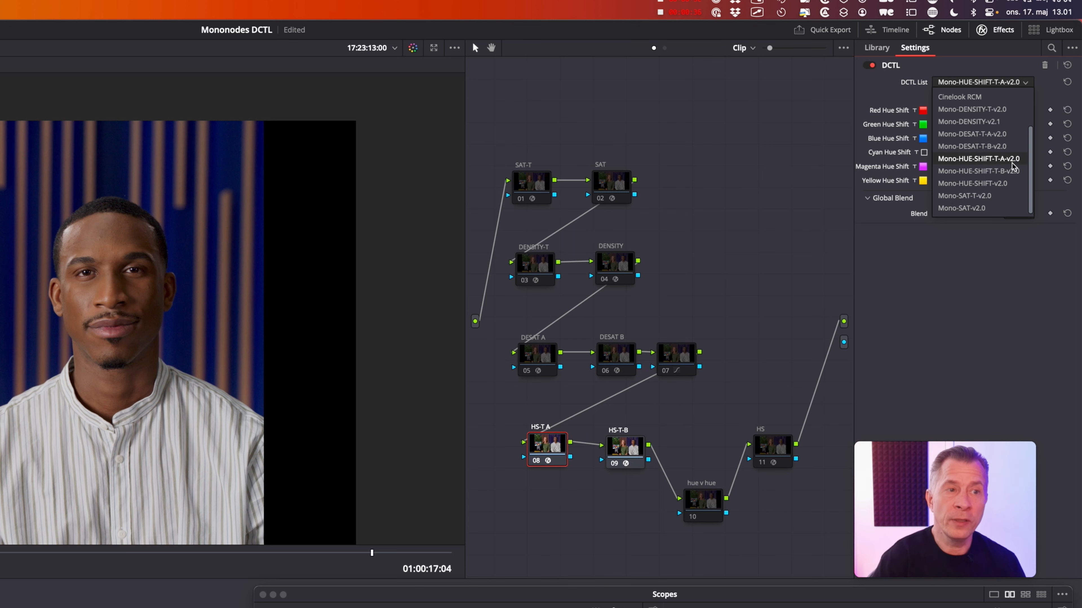
left_click(1012, 158)
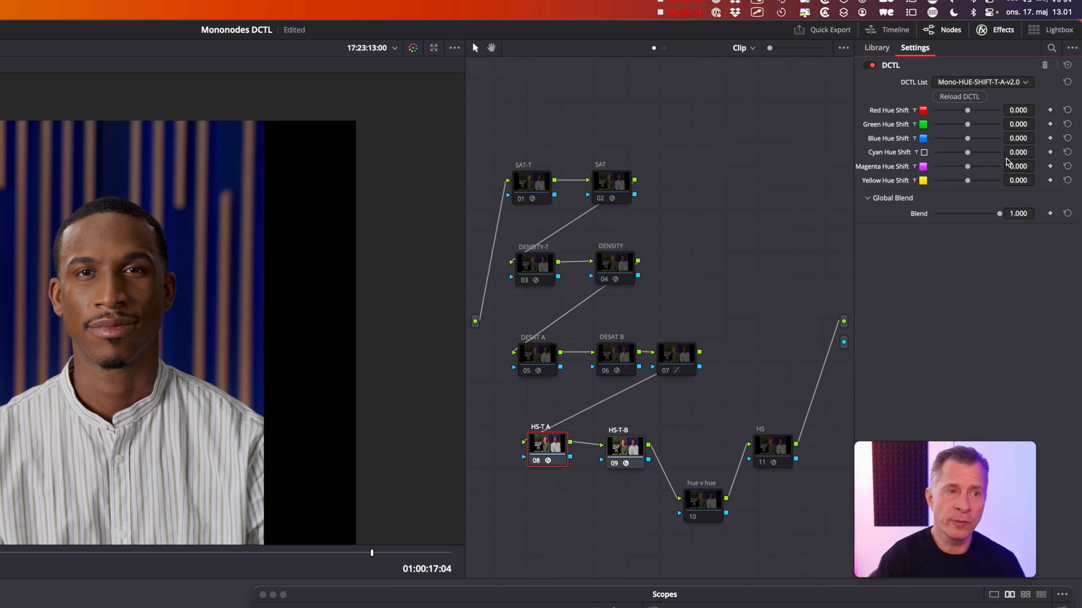
left_click(776, 455)
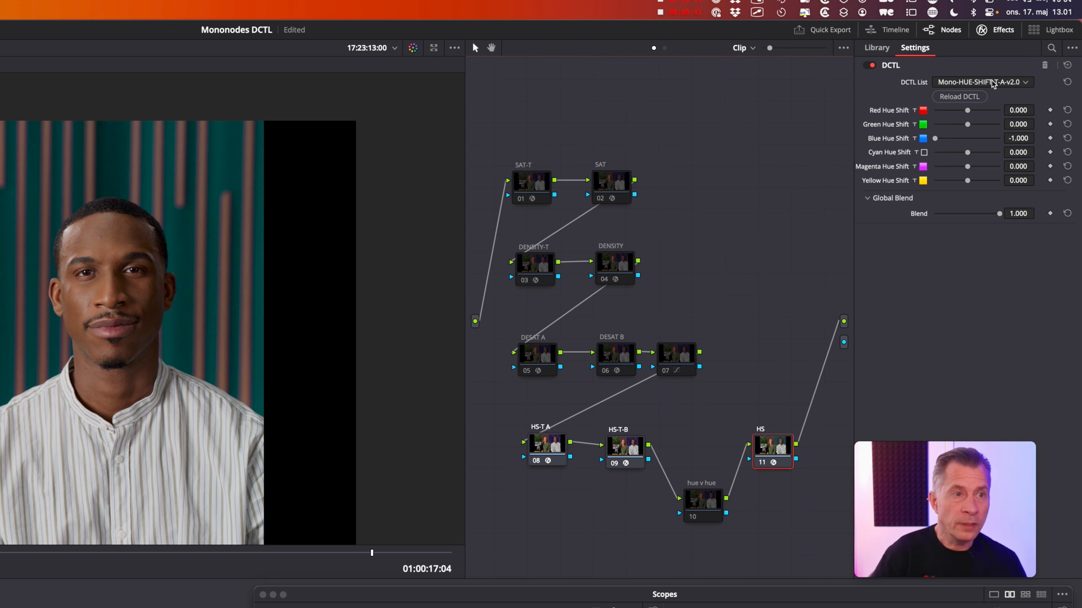
left_click(992, 83)
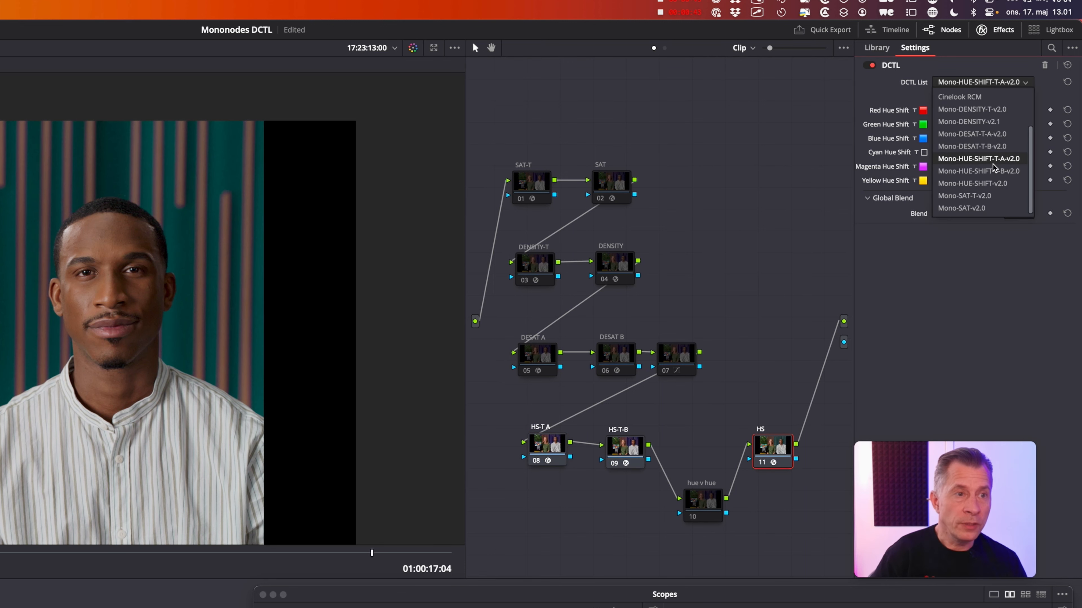
left_click(983, 183)
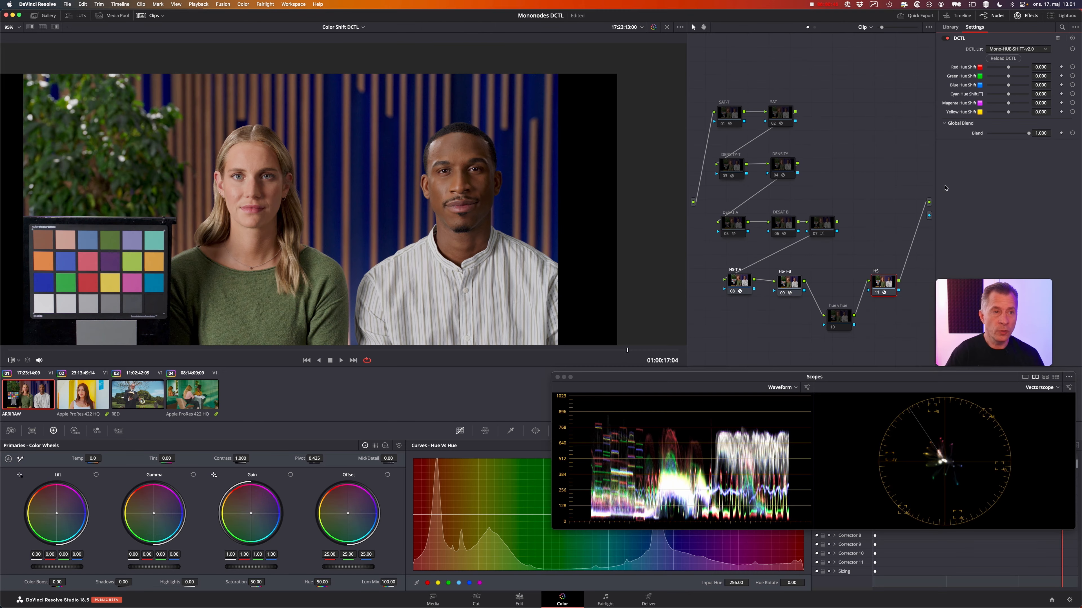
Compare the hue shift controls that the HS-T-B and HS-T A nodes offer.
left_click(789, 282)
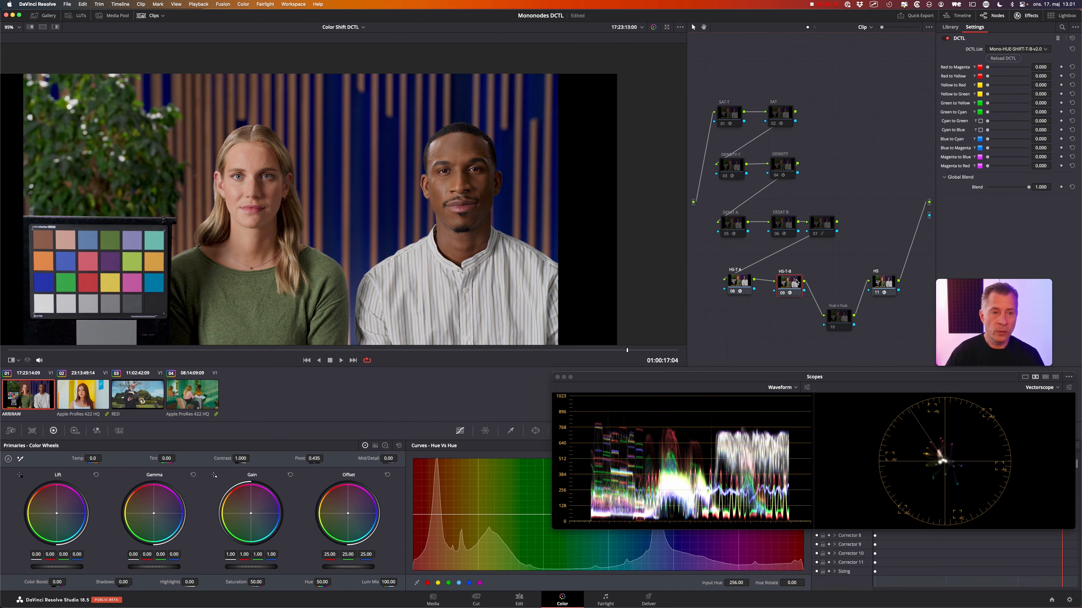
left_click(1000, 60)
left_click(733, 289)
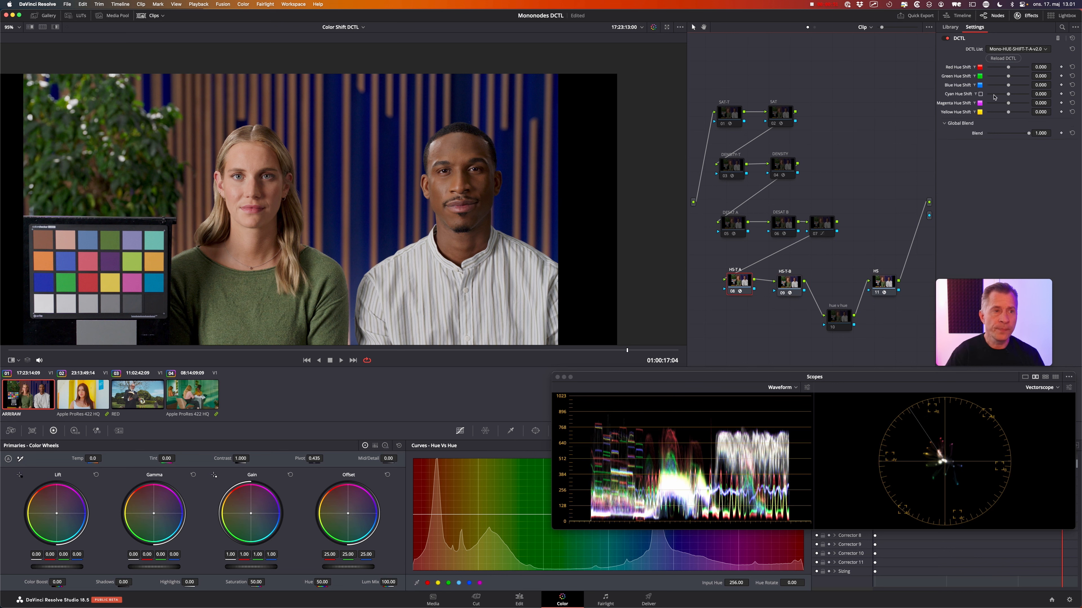
left_click(790, 286)
left_click(742, 291)
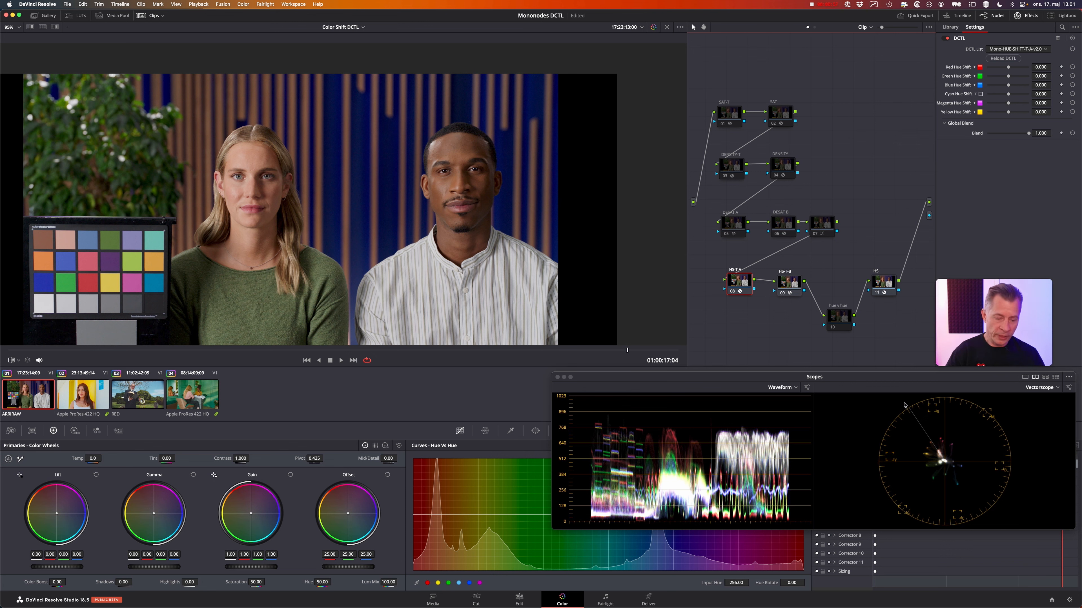
Try a Blue Hue Shift of 0.391 on HS-T A and reset it to 0.000.
mouse_move(964, 460)
left_mouse_down()
mouse_move(949, 492)
mouse_move(986, 487)
left_mouse_up()
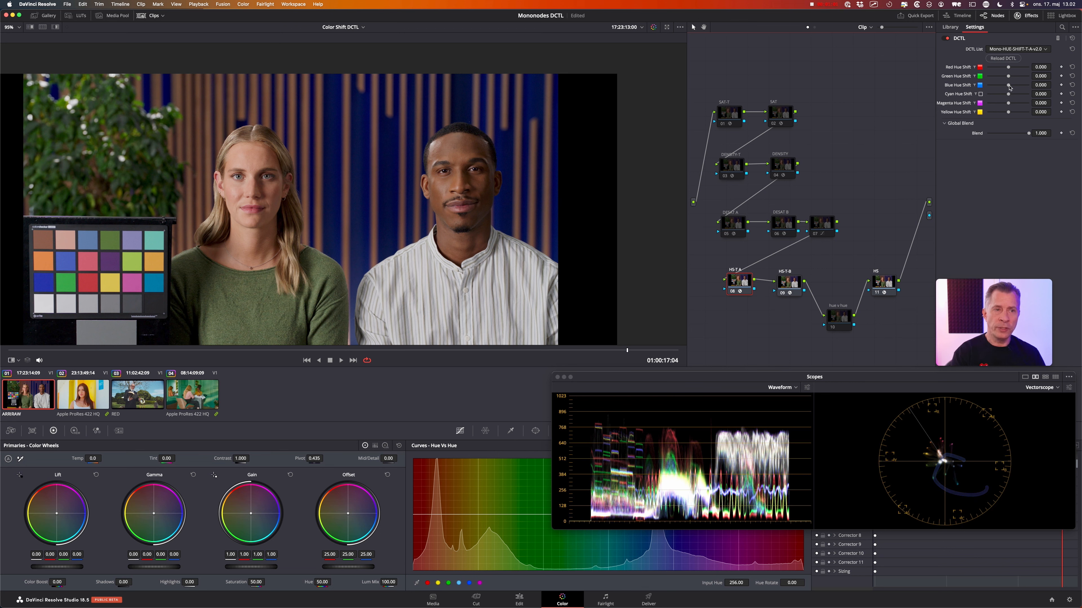
mouse_move(1008, 87)
left_mouse_down()
mouse_move(980, 89)
mouse_move(1040, 89)
mouse_move(1017, 100)
left_mouse_up()
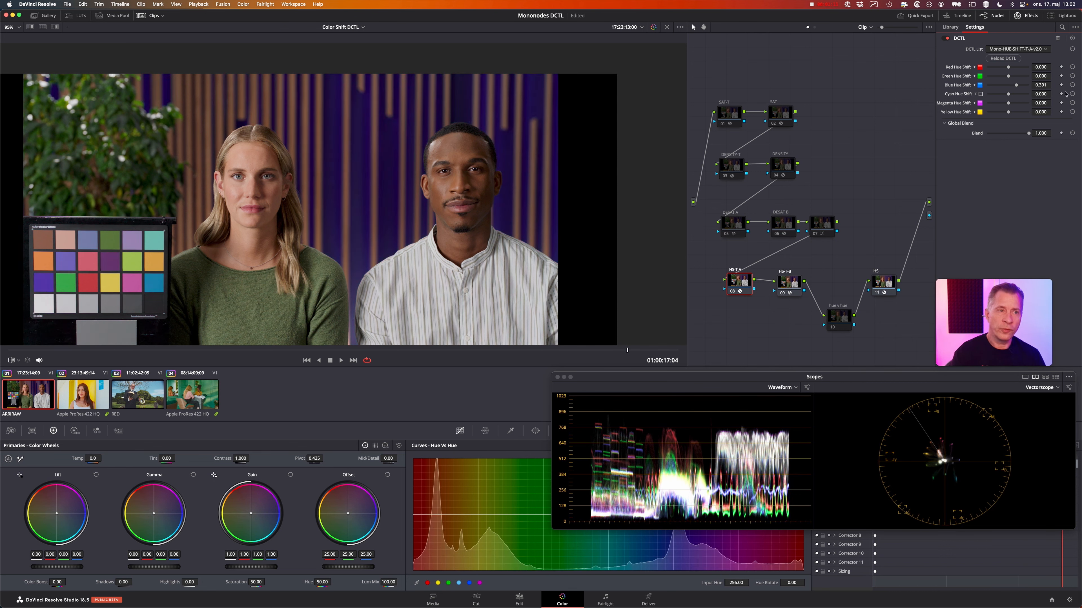
left_click(1071, 85)
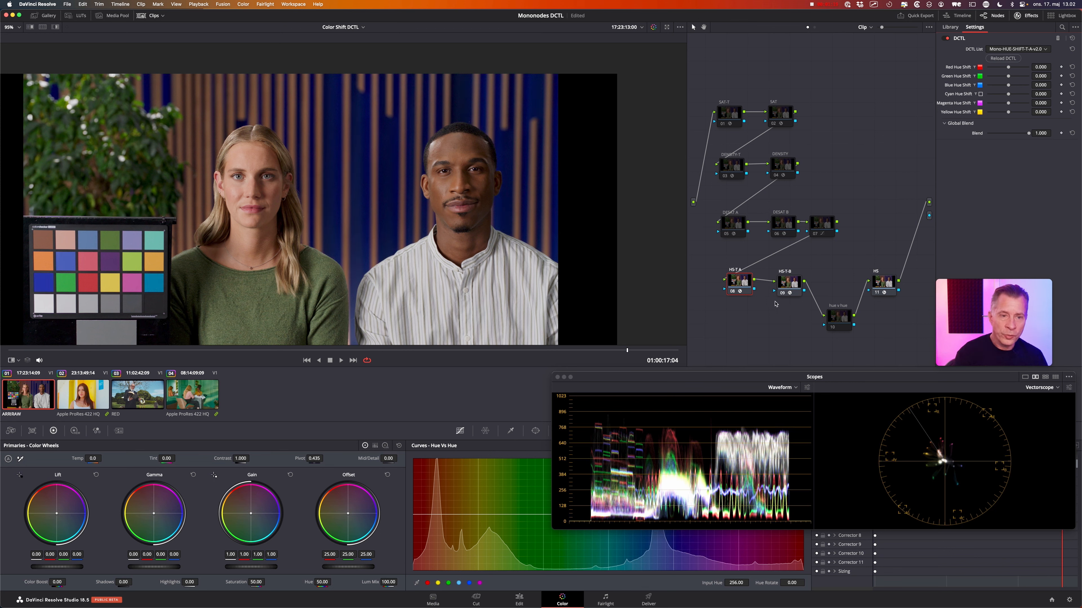
Try out Blue to Cyan and Blue to Magenta on HS-T-B and return both to 0.000.
left_click(782, 286)
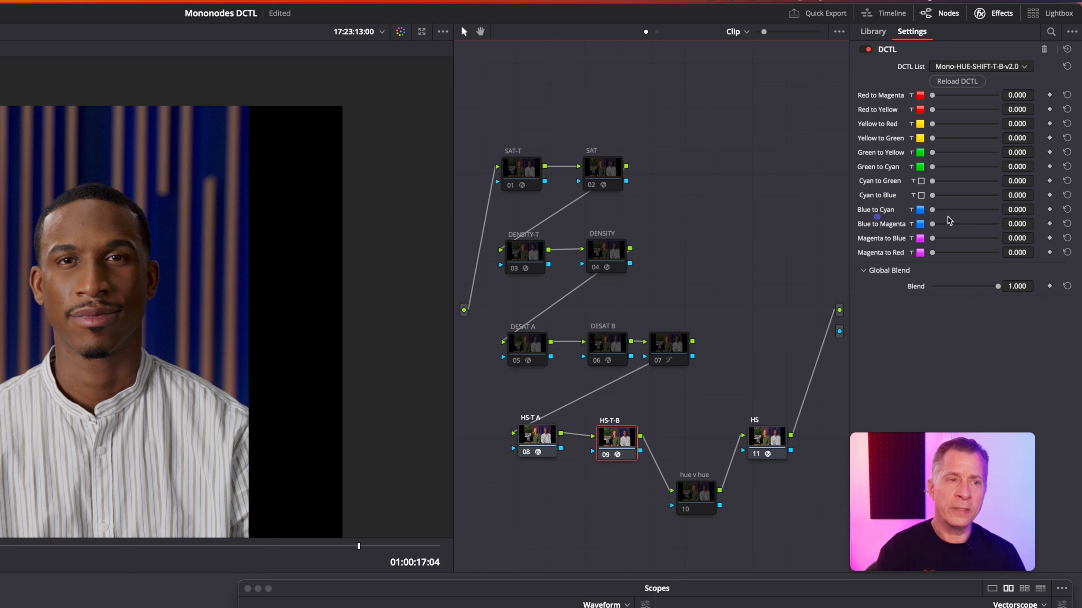
left_click_drag(932, 209, 1012, 213)
left_click_drag(1028, 212, 931, 211)
mouse_move(931, 224)
left_mouse_down()
mouse_move(1017, 224)
mouse_move(930, 233)
mouse_move(1030, 228)
mouse_move(929, 230)
left_mouse_up()
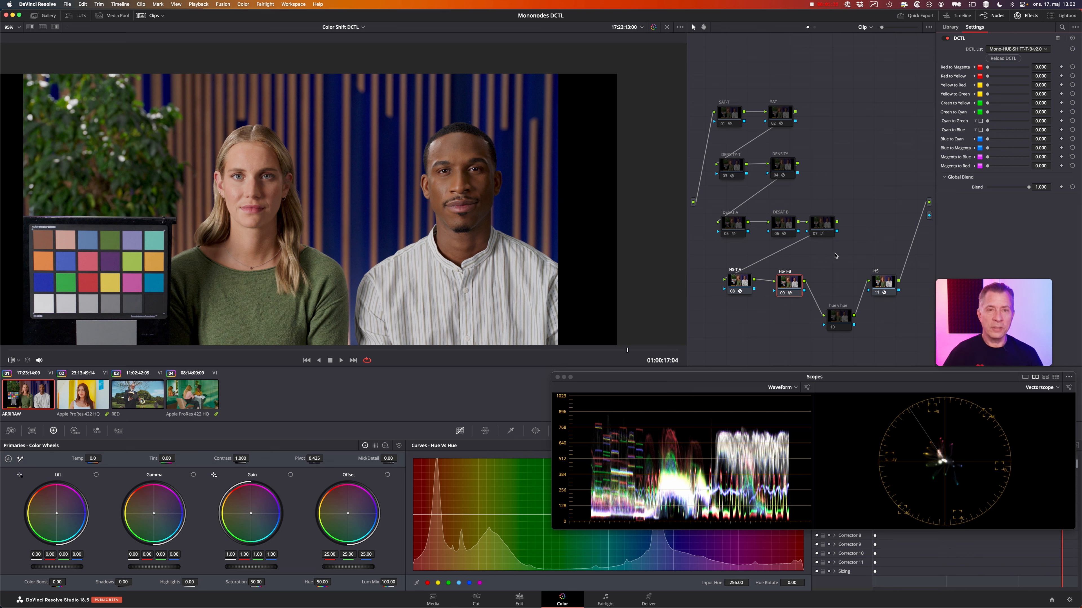
Disable the HS-T A node and briefly check the stills gallery.
left_click(733, 286)
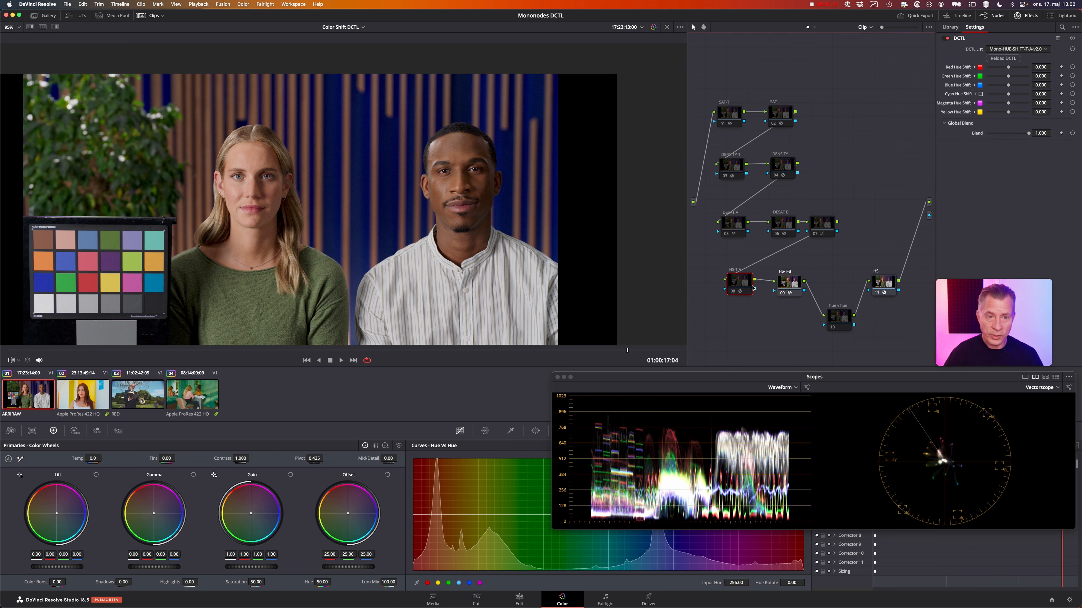
left_click(44, 16)
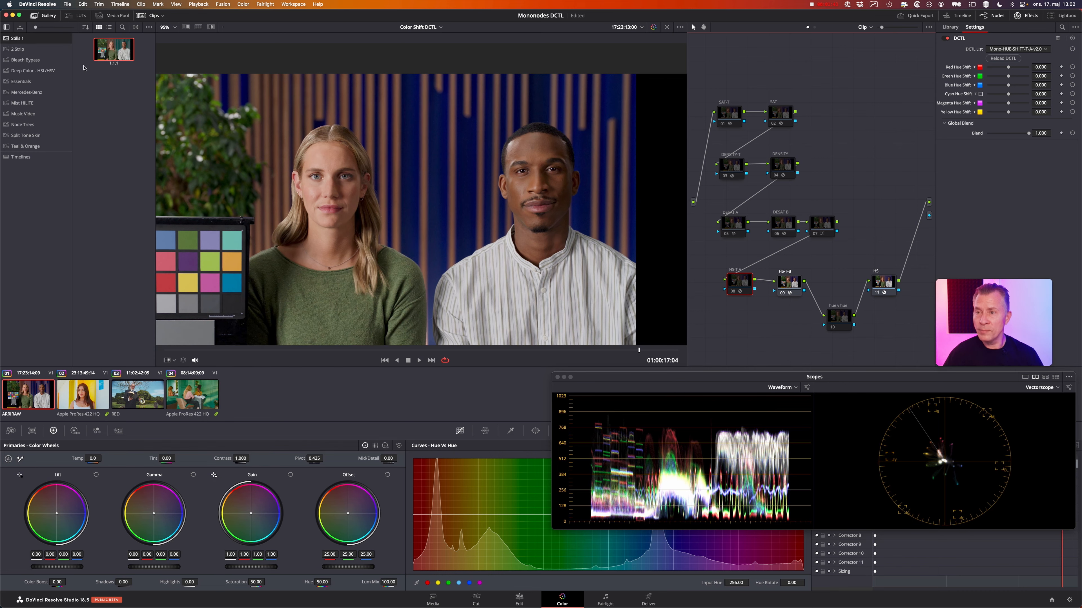
left_click(48, 16)
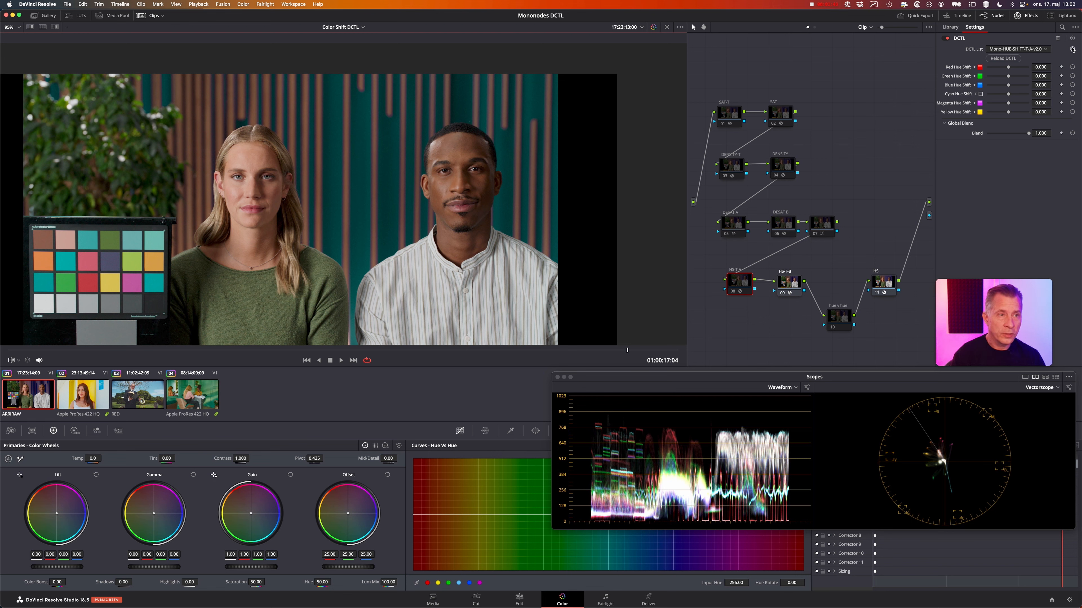
Set Blue to Cyan on HS-T-B to 1.000 and check the shift in the vectorscope.
left_click(788, 291)
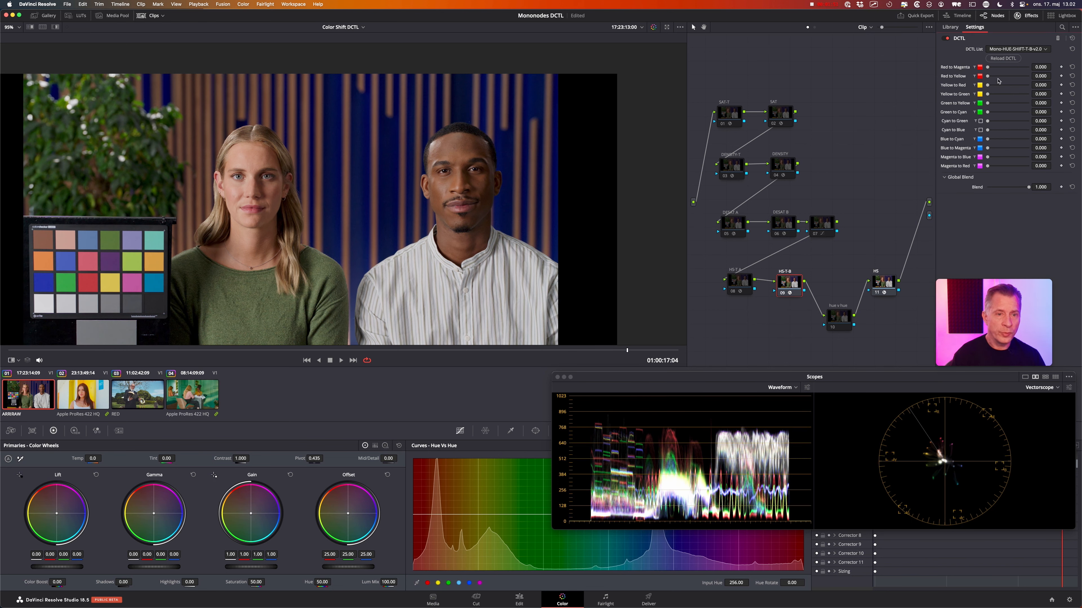
left_click_drag(988, 139, 1036, 142)
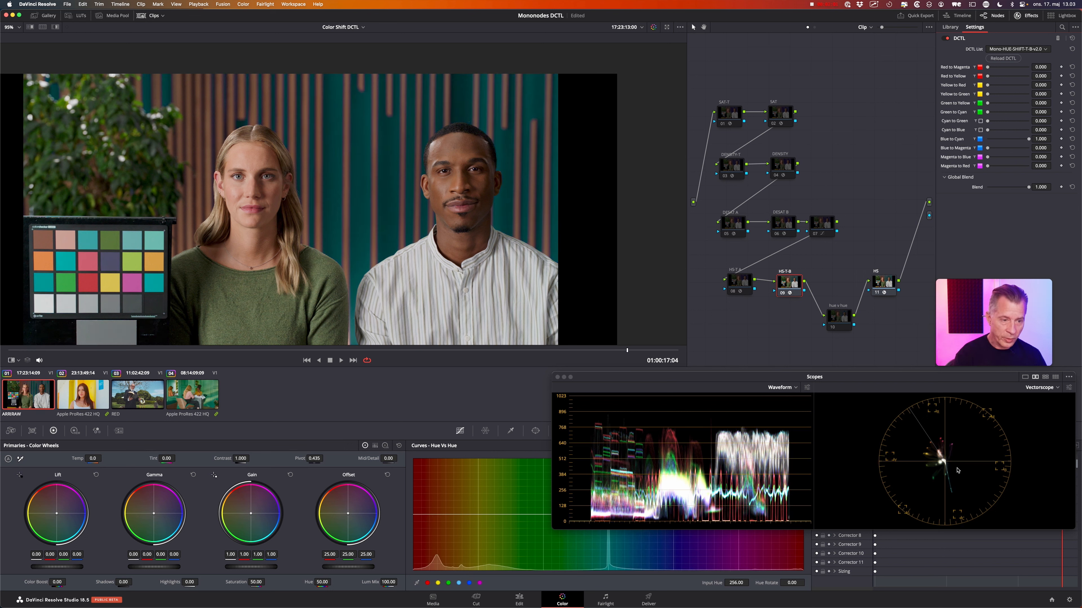
left_click_drag(948, 466, 967, 515)
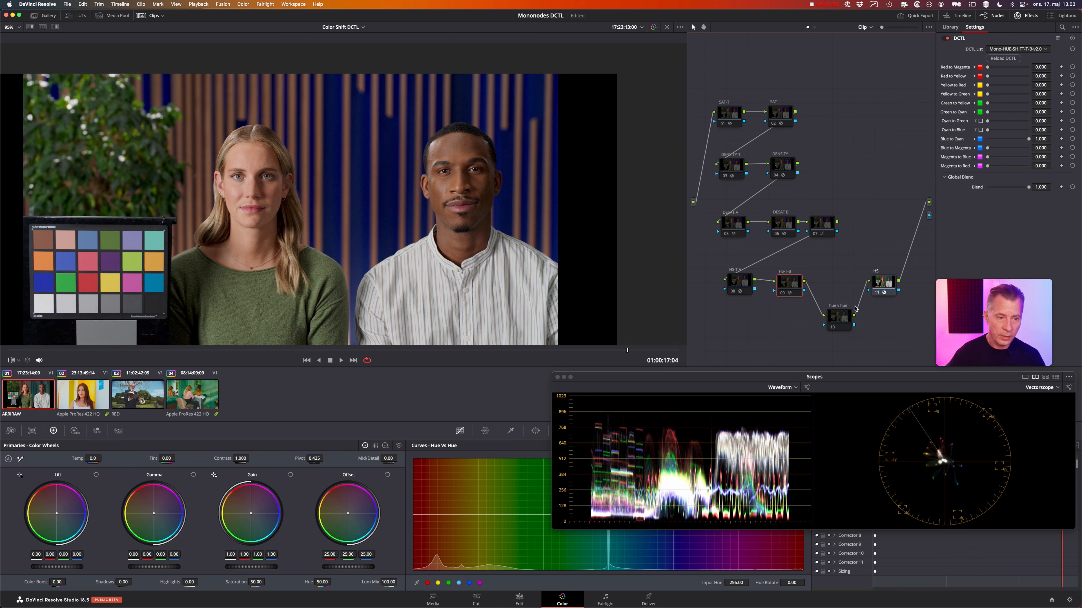
Toggle HS-T-B off and on repeatedly to compare the shifted background with the original blue.
key("super+d")
key("super+d")
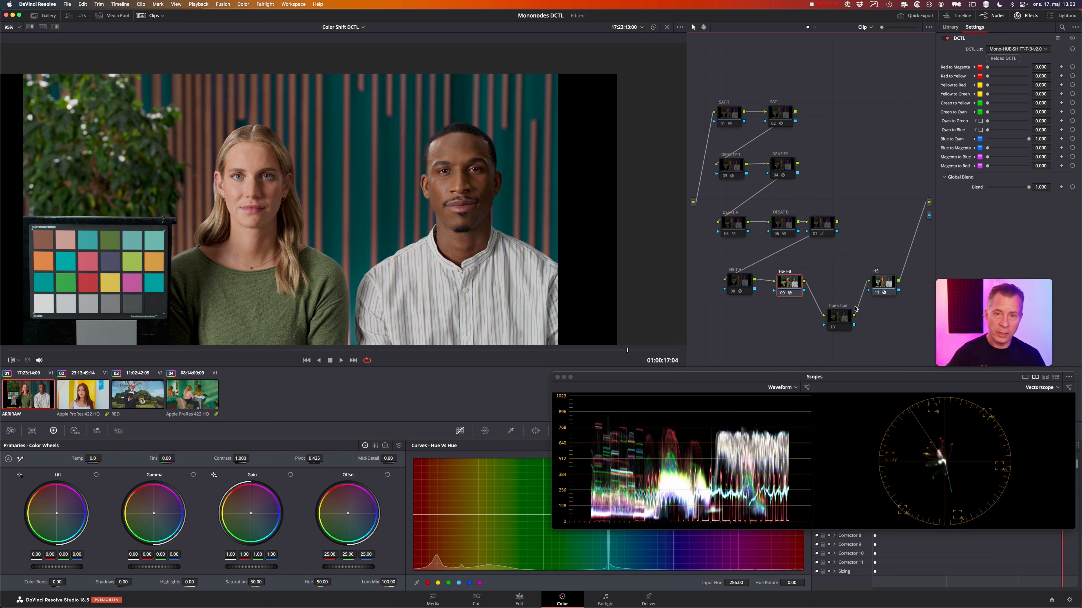
key("super+d")
key("super+d")
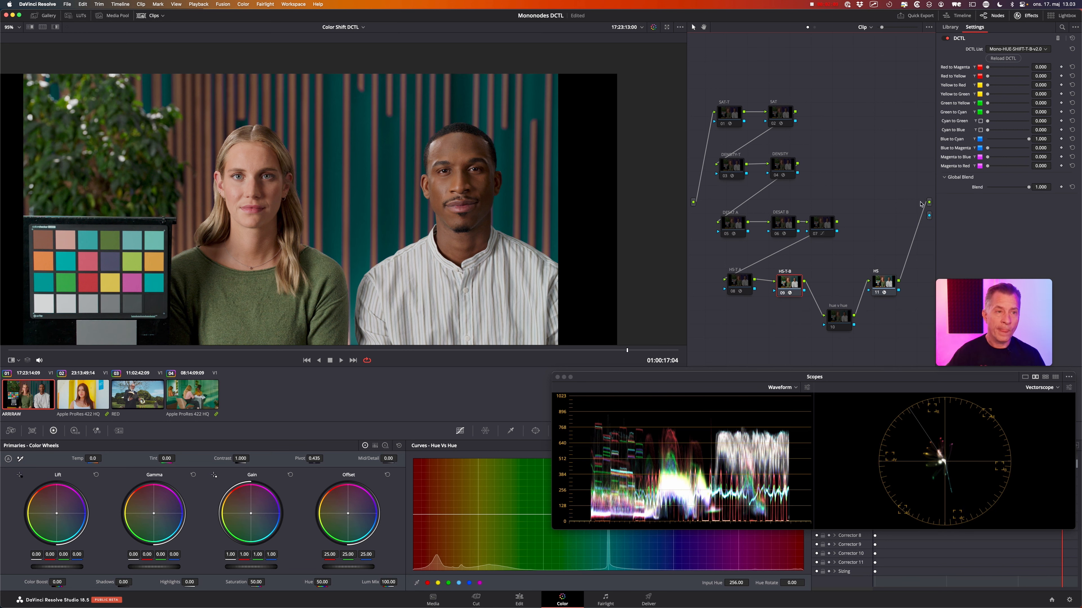
Disable the HS node, play part of the clip, and examine the teal background and slat edges up close.
scroll(382, 207, "up", 3)
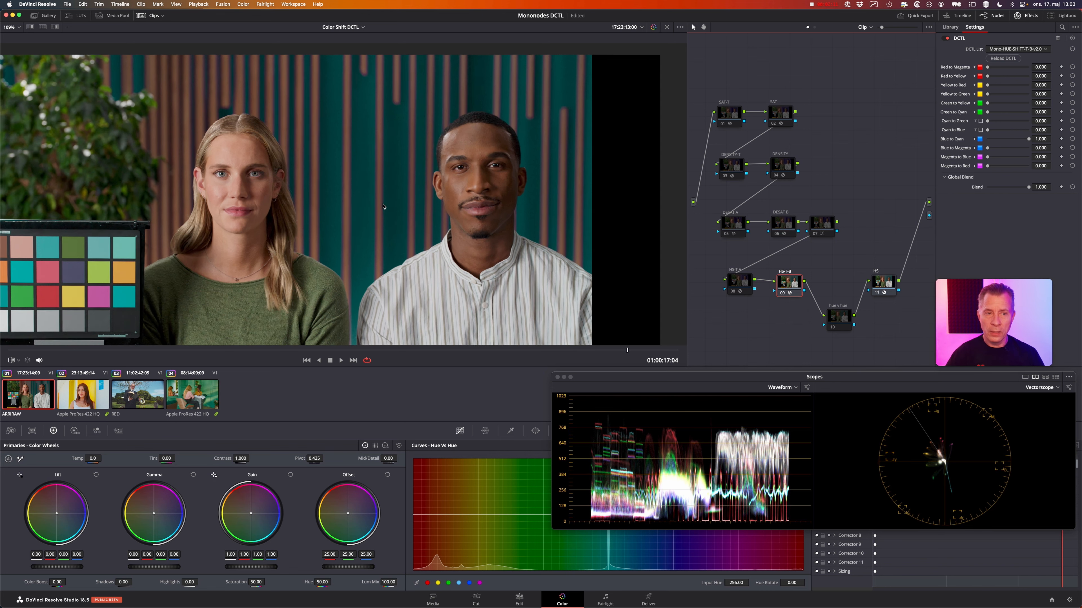
left_click(888, 287)
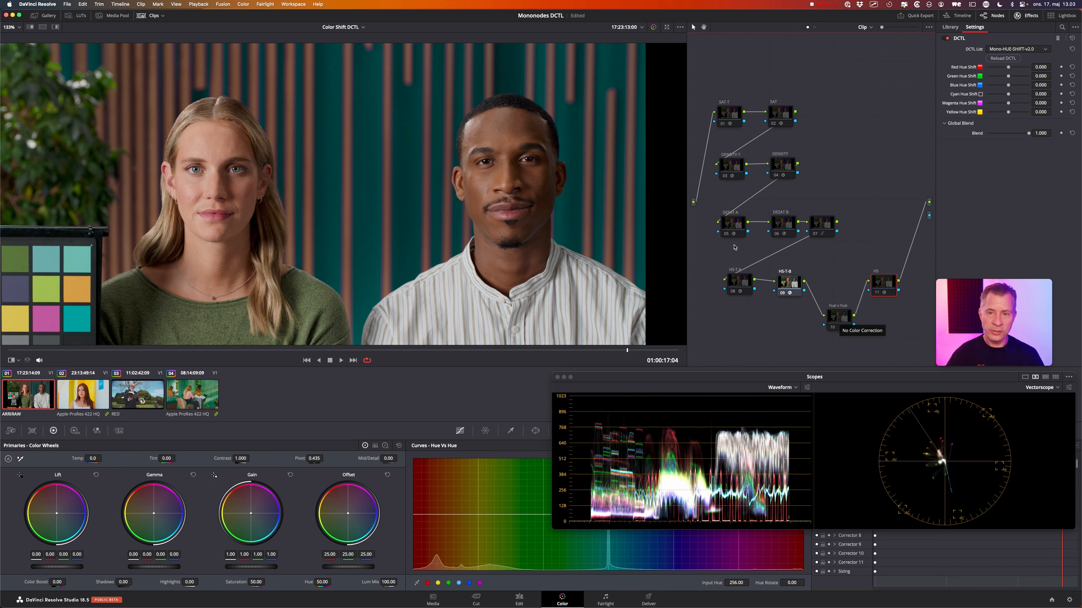
scroll(448, 218, "up", 10)
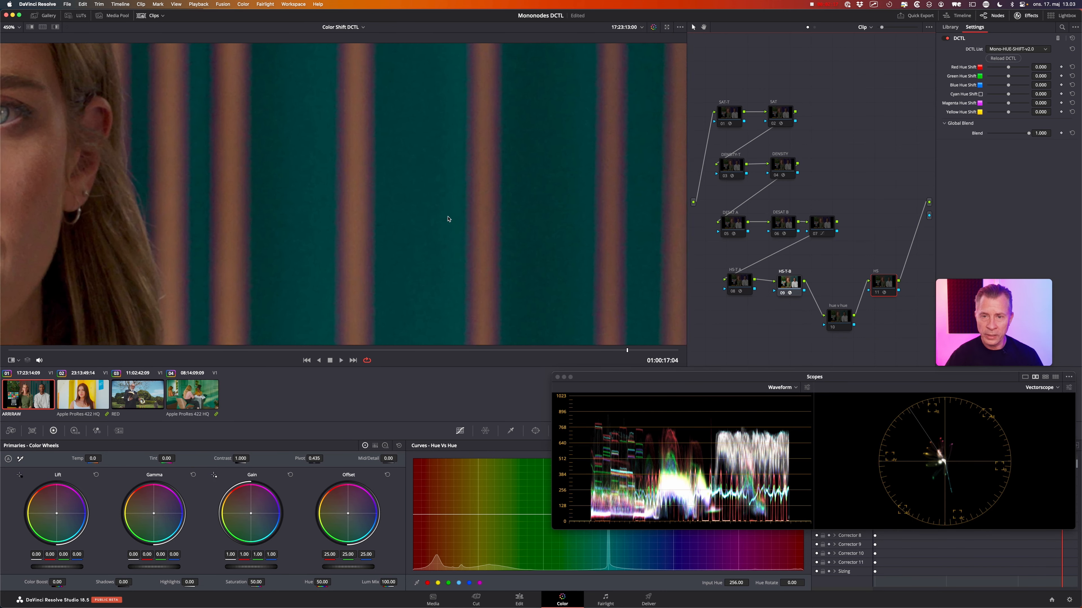
scroll(451, 222, "up", 5)
scroll(468, 230, "down", 8)
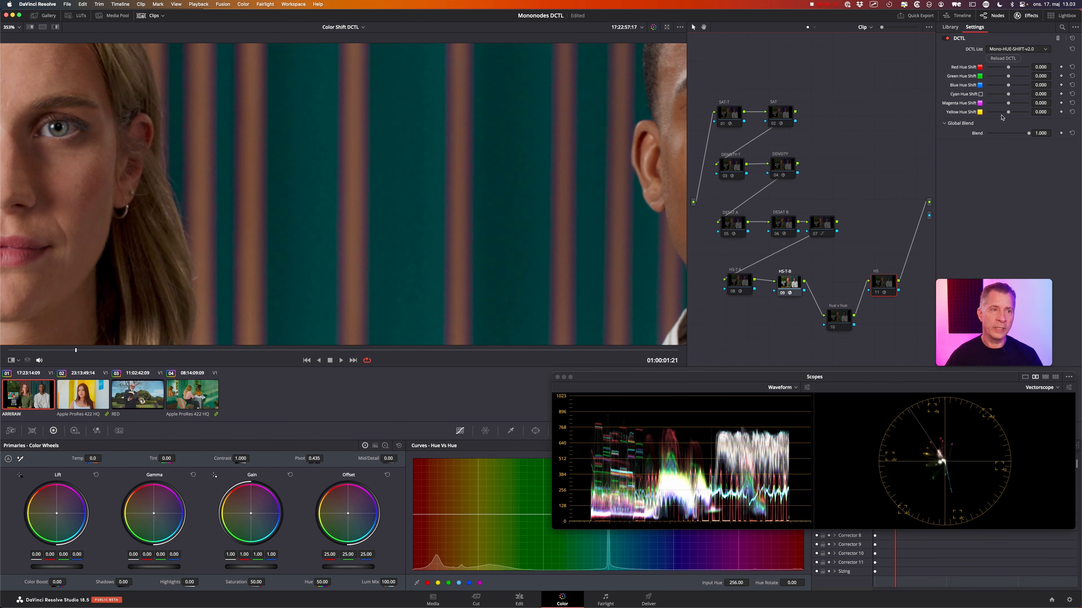
Lower Blue to Cyan on HS-T-B to 0.652 and return it to 1.000.
left_click(789, 283)
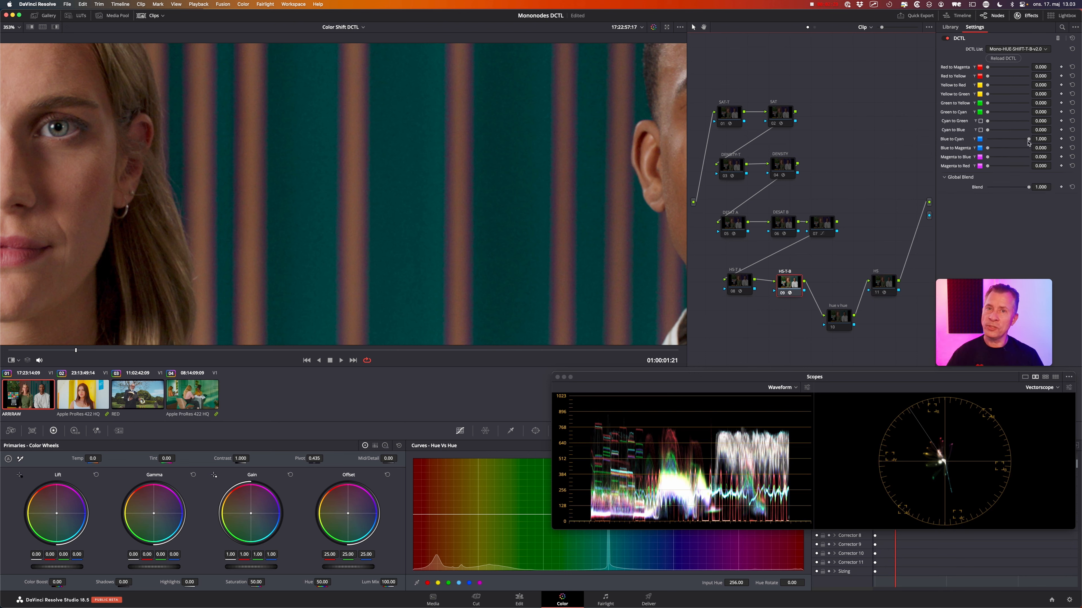
left_click_drag(1029, 140, 1015, 142)
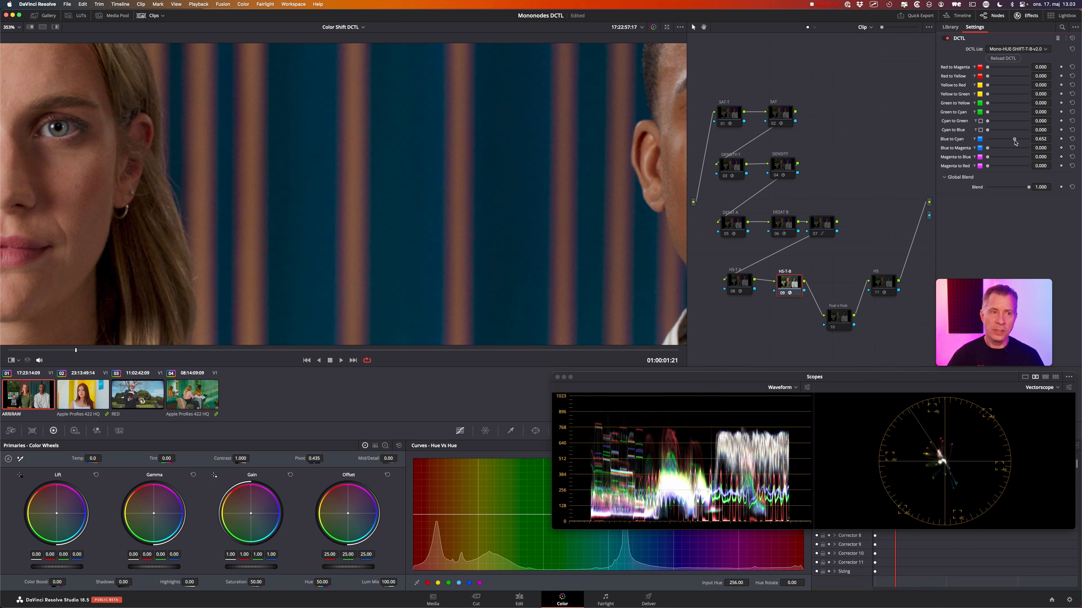
left_click_drag(1015, 141, 1033, 142)
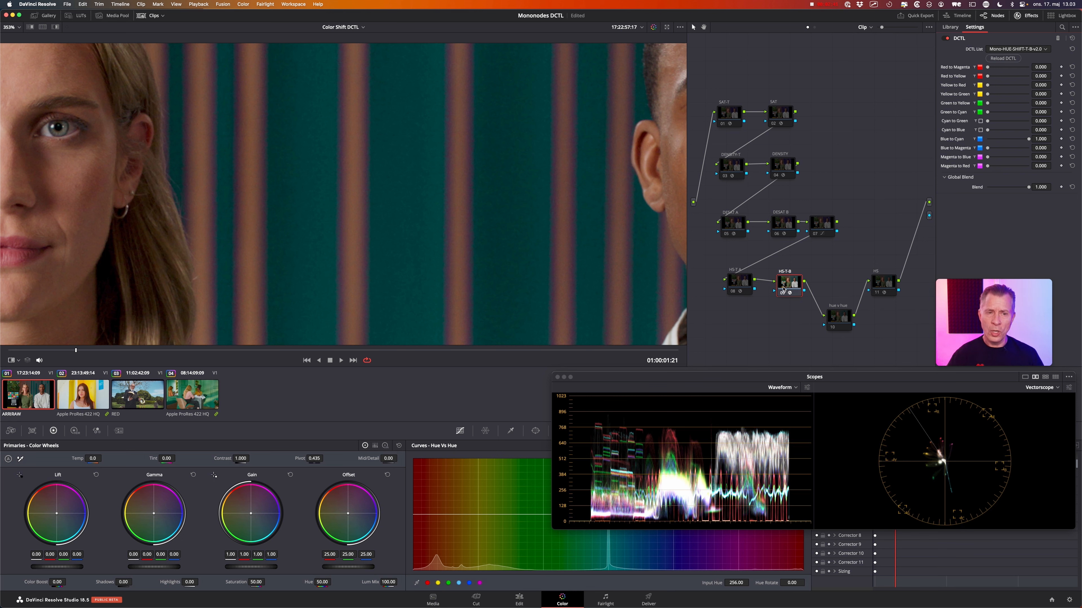
Disable HS-T-B and move the Scopes window clear of the Hue Vs Hue curve.
key("super+d")
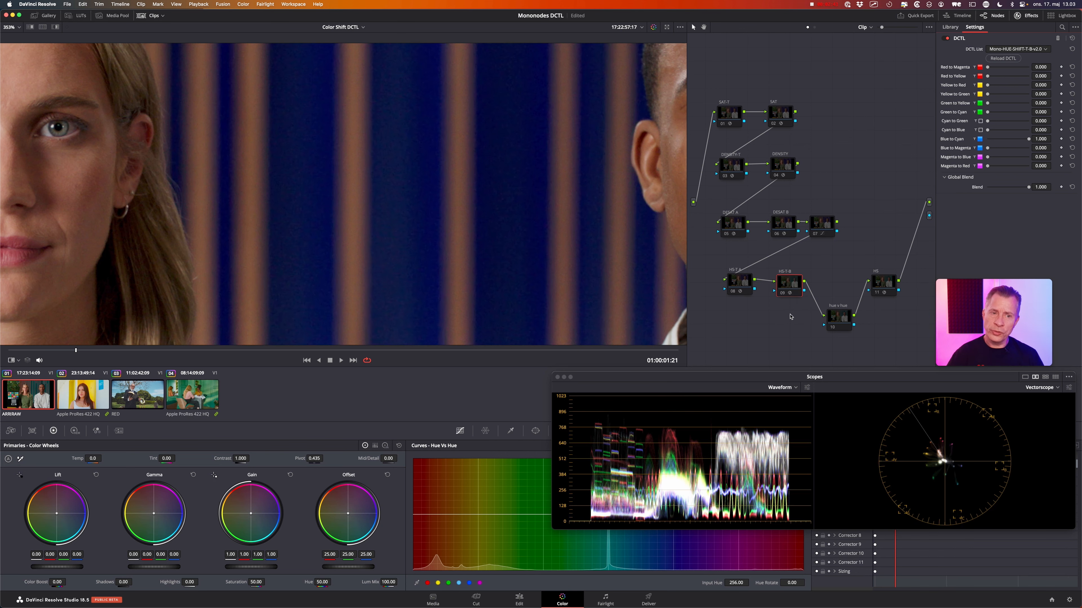
left_click_drag(774, 378, 776, 330)
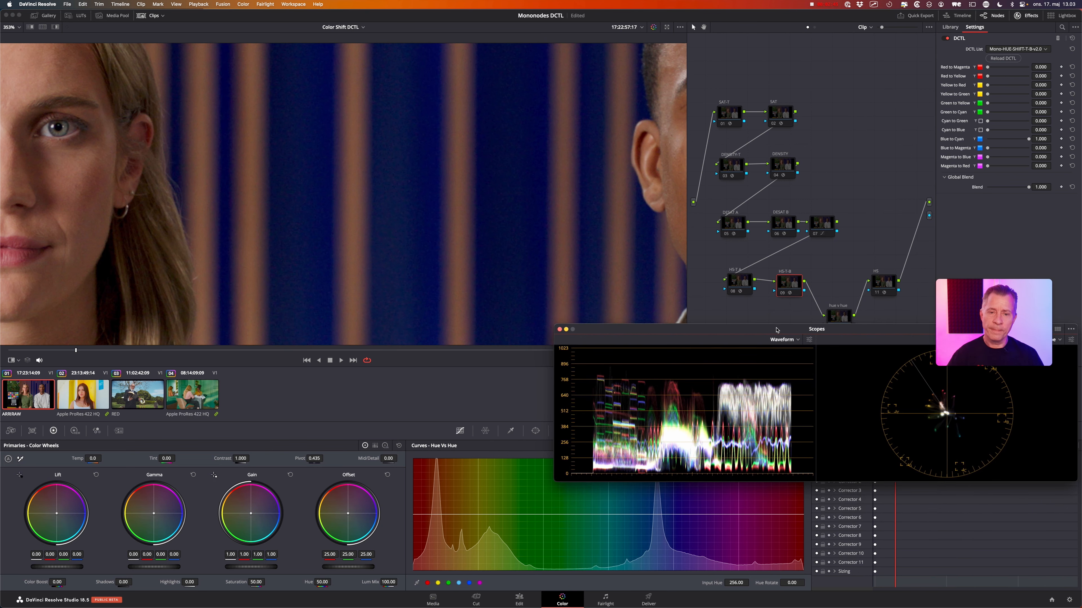
left_click_drag(697, 330, 539, 238)
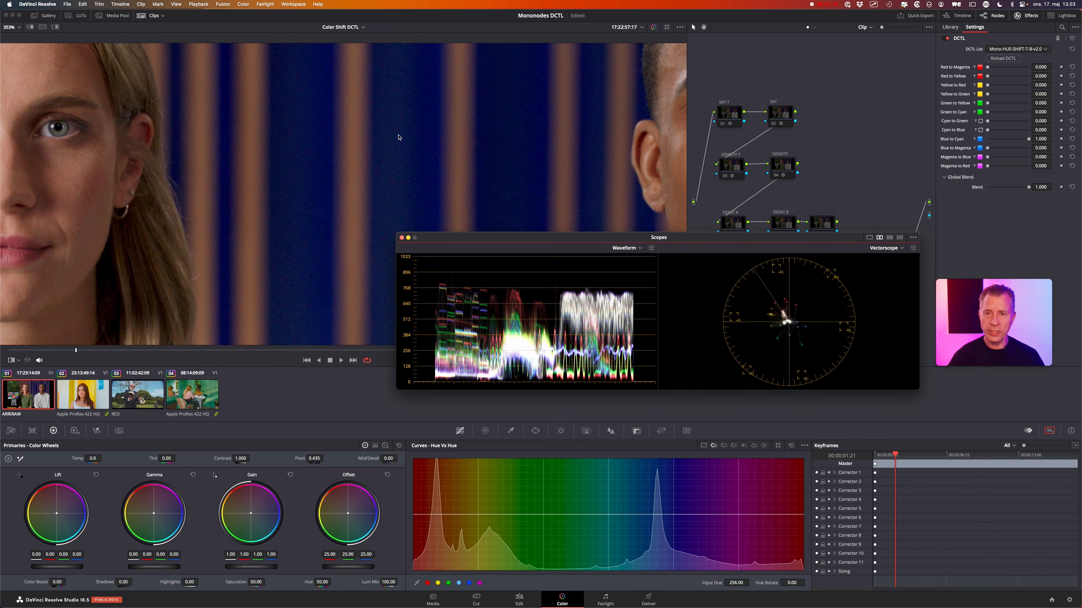
Sample the blue background with the Qualifier, raise its Hue Vs Hue point to Input Hue 121.21 and Hue Rotate 146.65, and uncover the node graph.
left_click(16, 360)
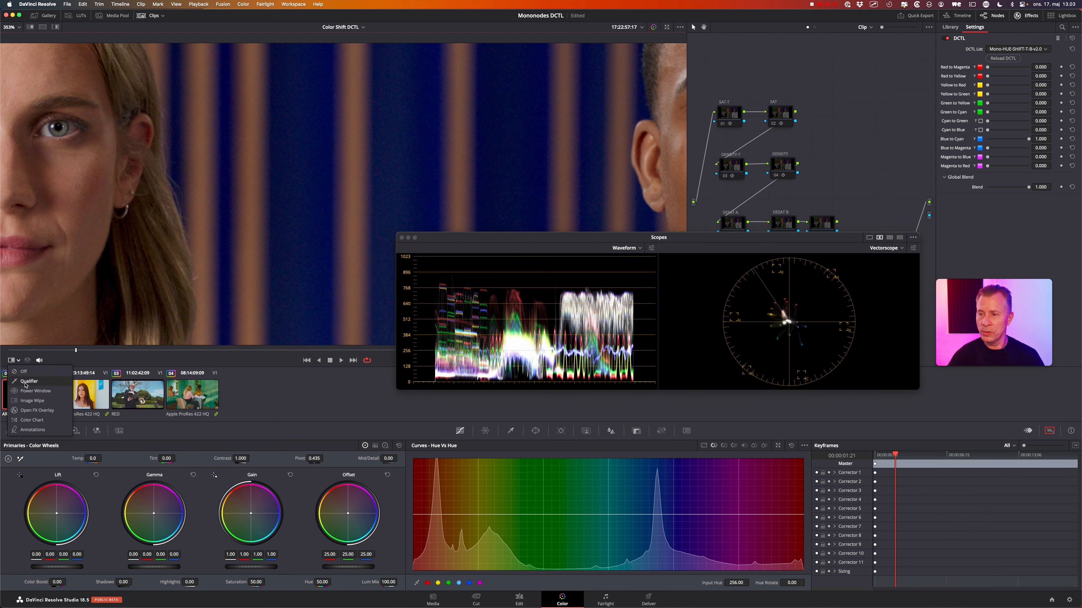
left_click(24, 383)
left_click(413, 156)
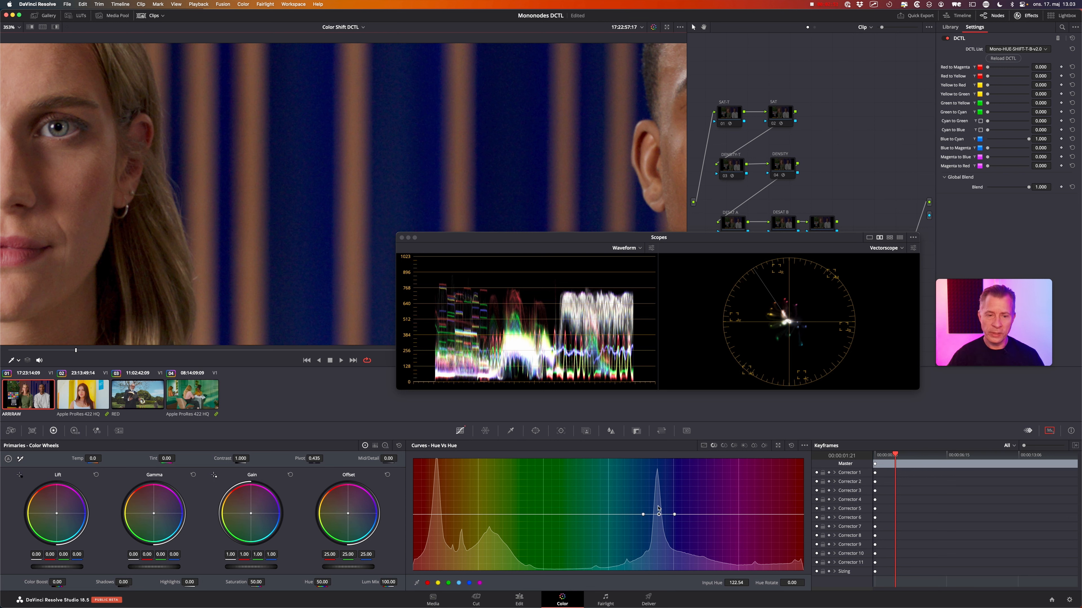
left_click_drag(658, 515, 657, 470)
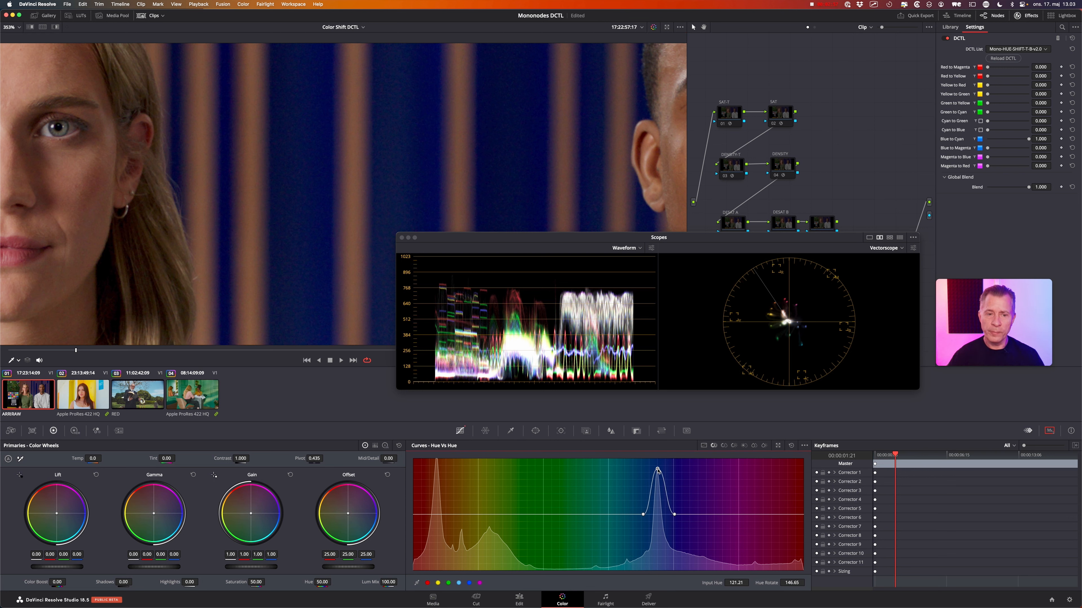
left_click_drag(755, 241, 821, 395)
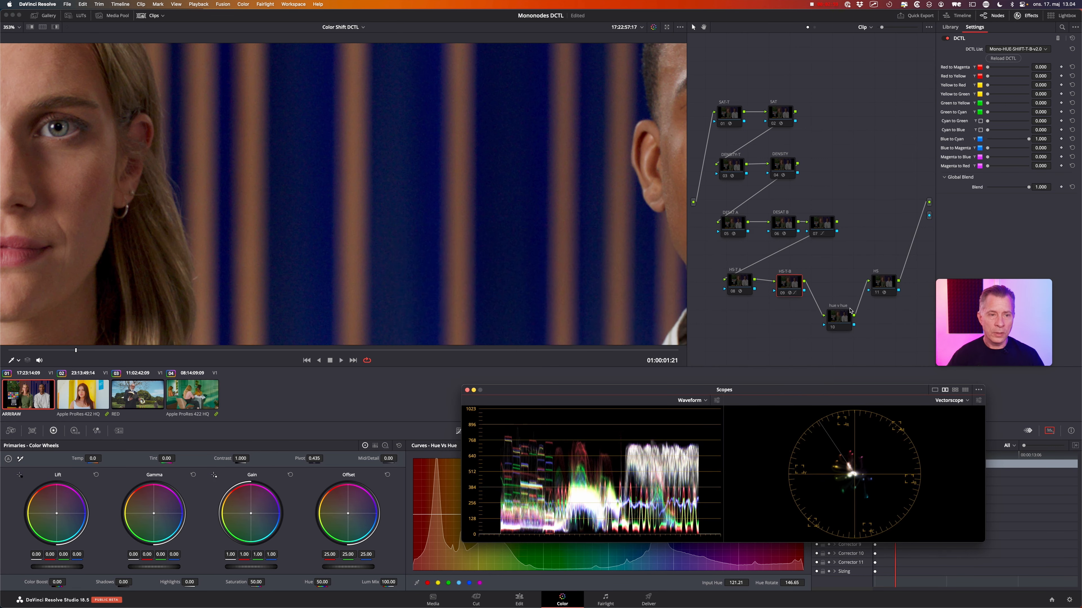
Uncover the Curves palette by moving the Scopes window and reset the Hue Vs Hue curve on the HS-T-B node.
left_click_drag(738, 392, 494, 265)
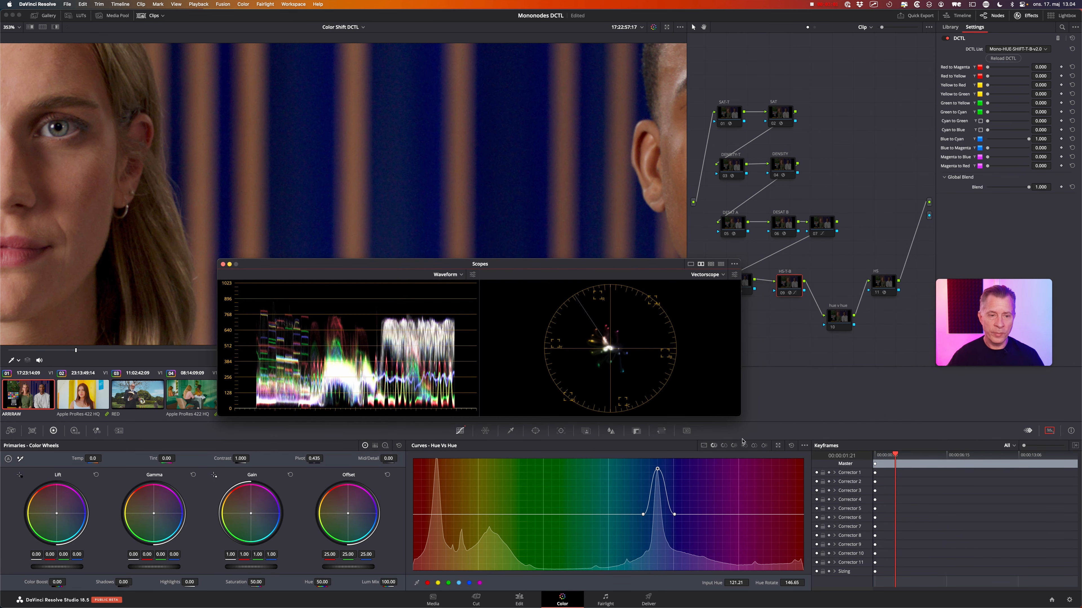
left_click(790, 445)
Enable the hue v hue node, sample the blue background, and raise its Hue Vs Hue point to Input Hue 120.88 and Hue Rotate 144.35.
left_click(839, 320)
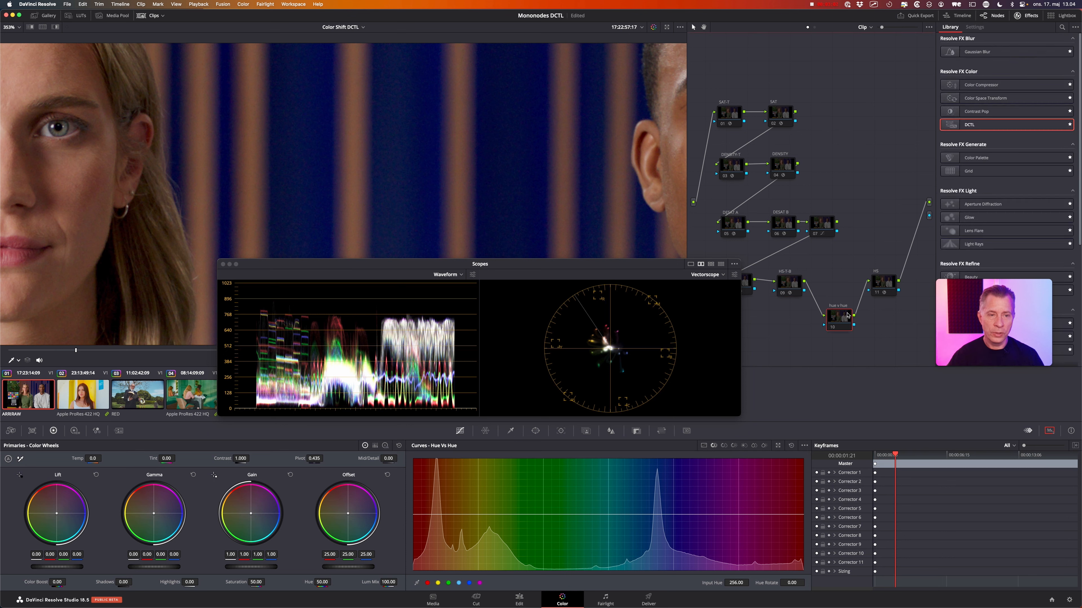
key("super+d")
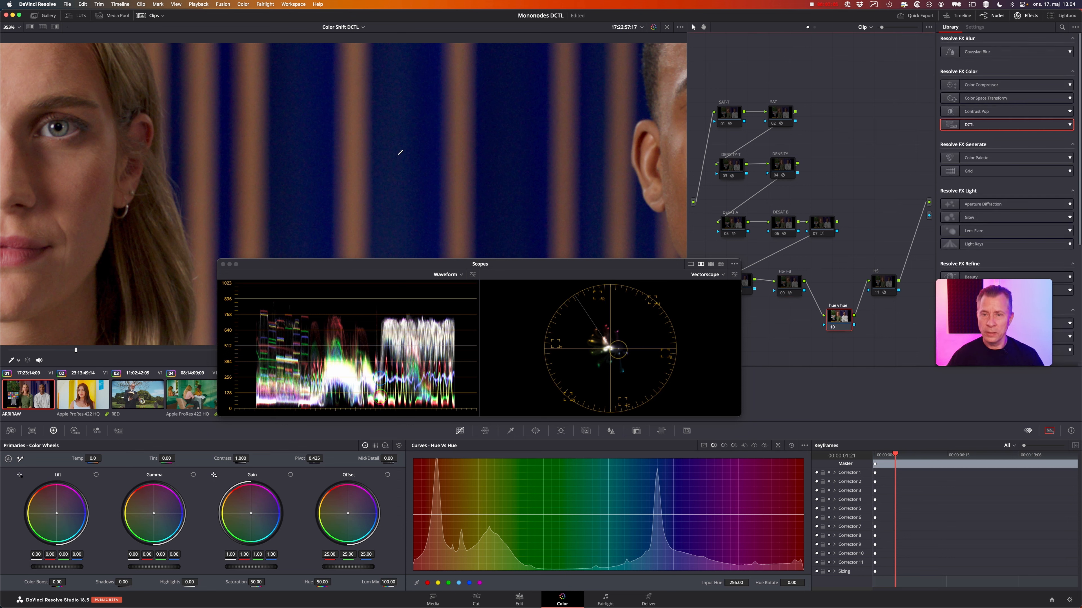
left_click(414, 193)
left_click_drag(658, 514, 659, 474)
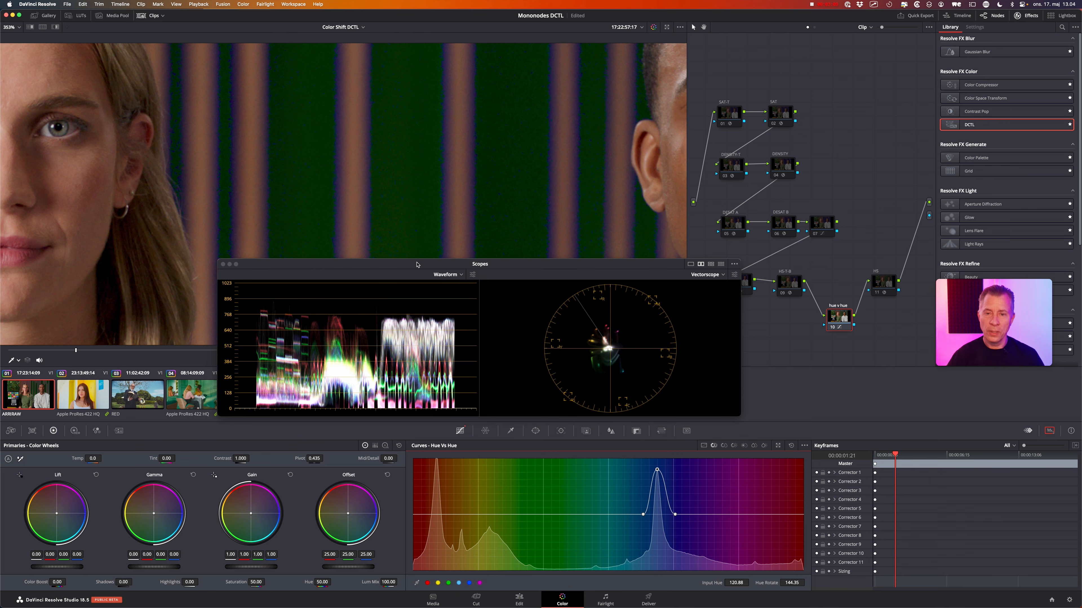
left_click_drag(420, 267, 744, 441)
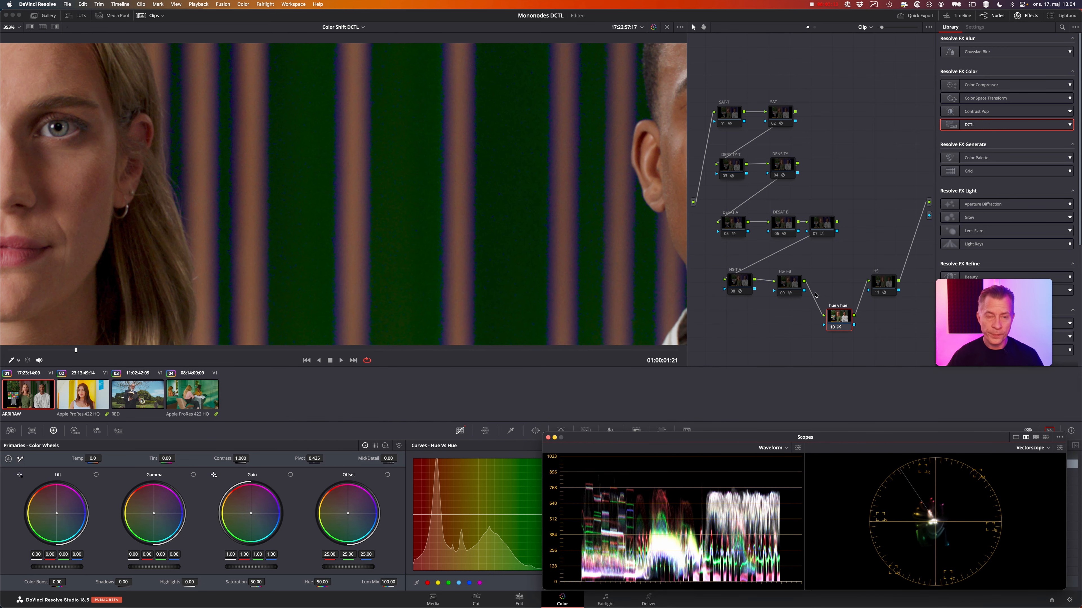
Enable HS-T-B in place of the hue v hue node and grab a still of the teal background.
left_click(789, 292)
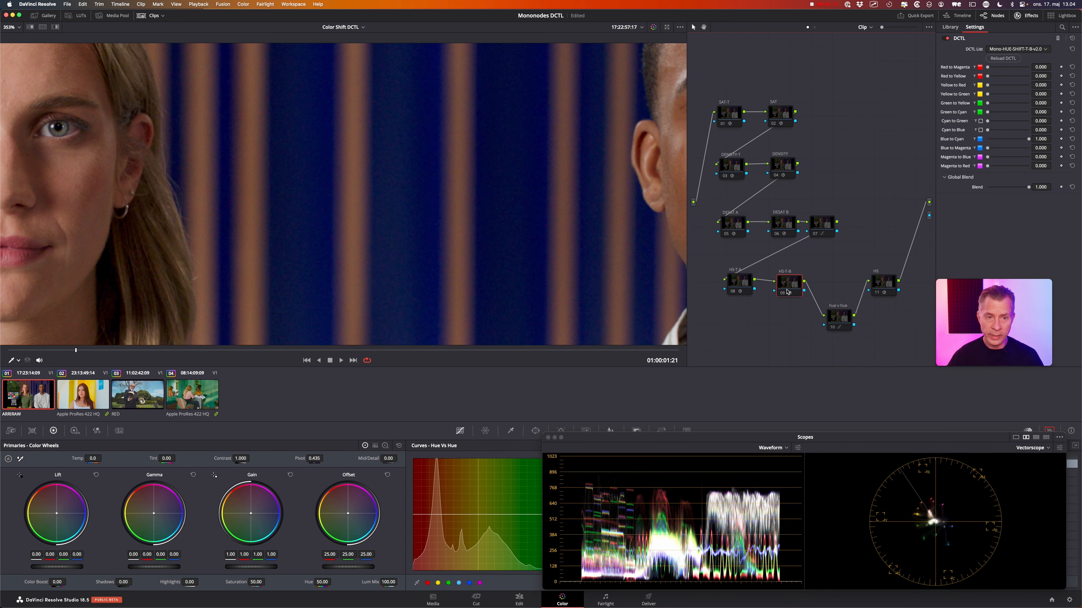
left_click(789, 292)
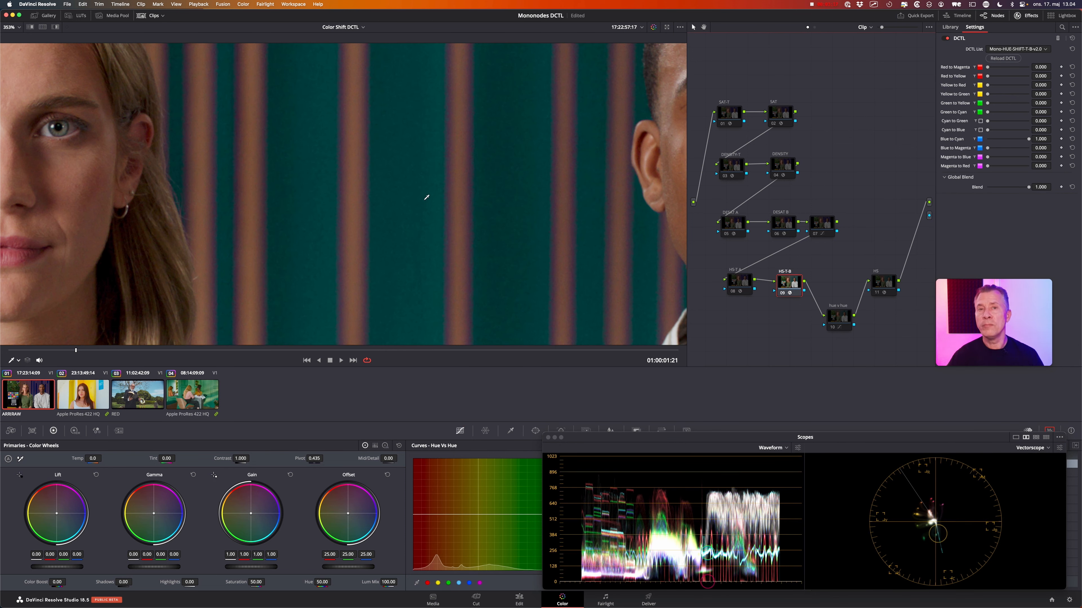
right_click(401, 176)
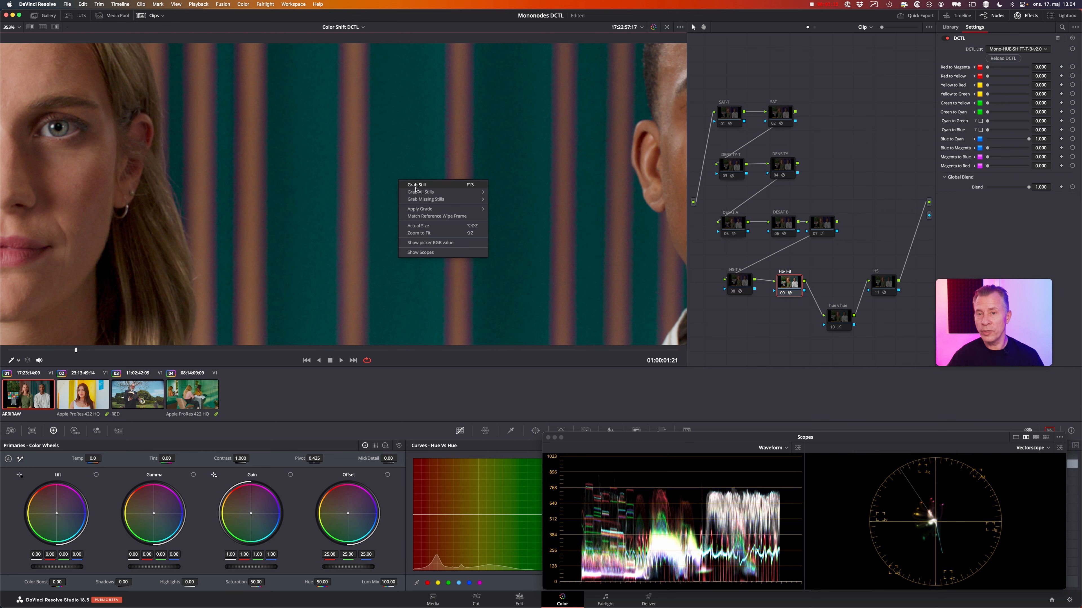
left_click(418, 184)
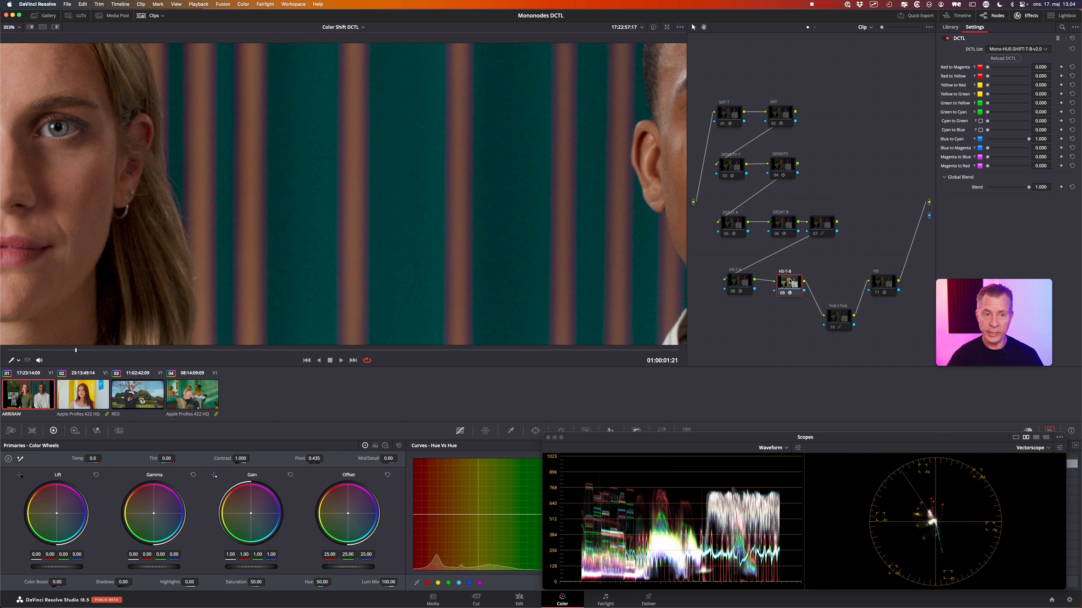
Disable HS-T-B, enable the hue v hue node, and show the grabbed still beside it as a reference wipe.
left_click(790, 293)
left_click(840, 318)
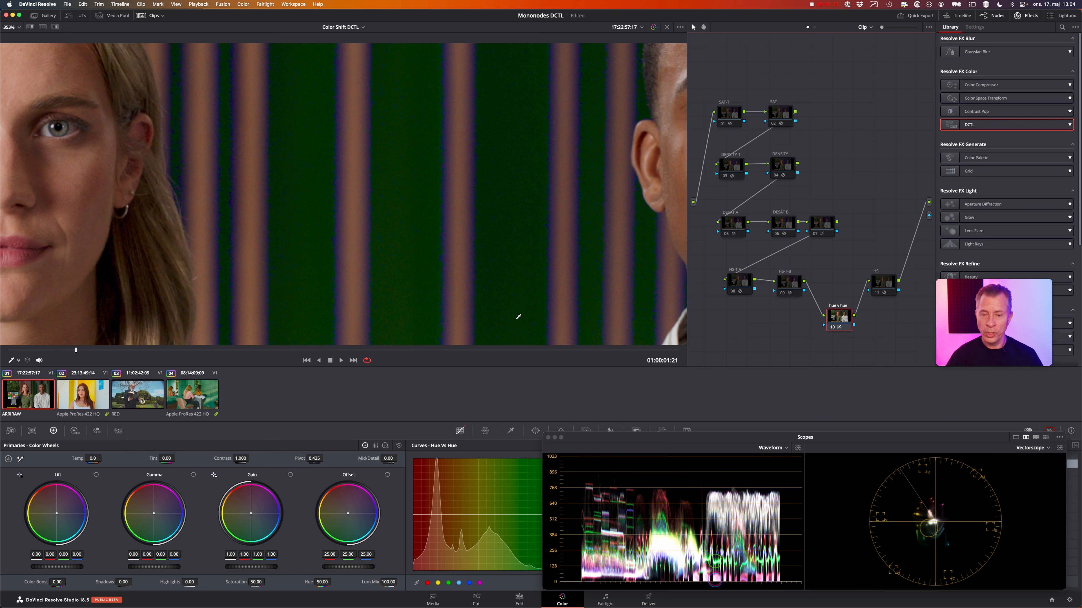
key("super+d")
key("super+d")
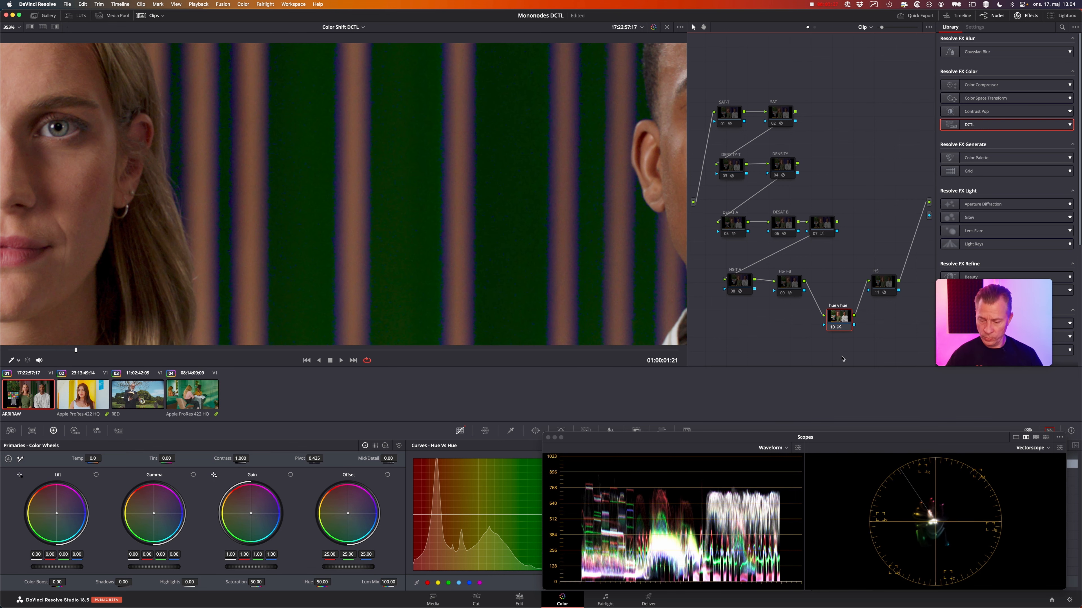
key("super+w")
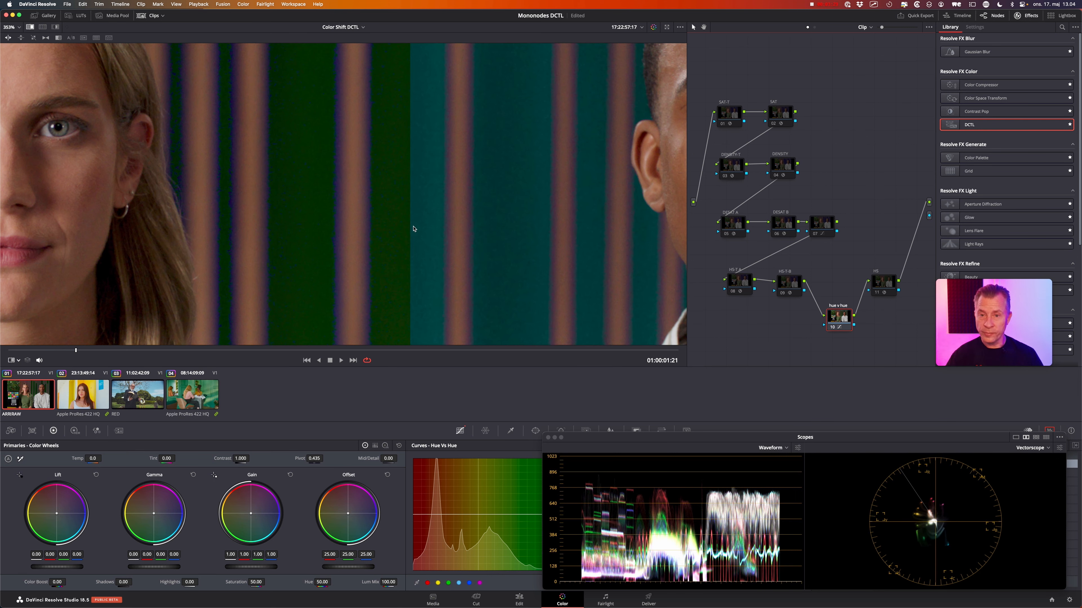
Examine the background noise and slat edges on both sides of the wipe, up close and wider, while playing parts of the clip.
scroll(413, 229, "up", 5)
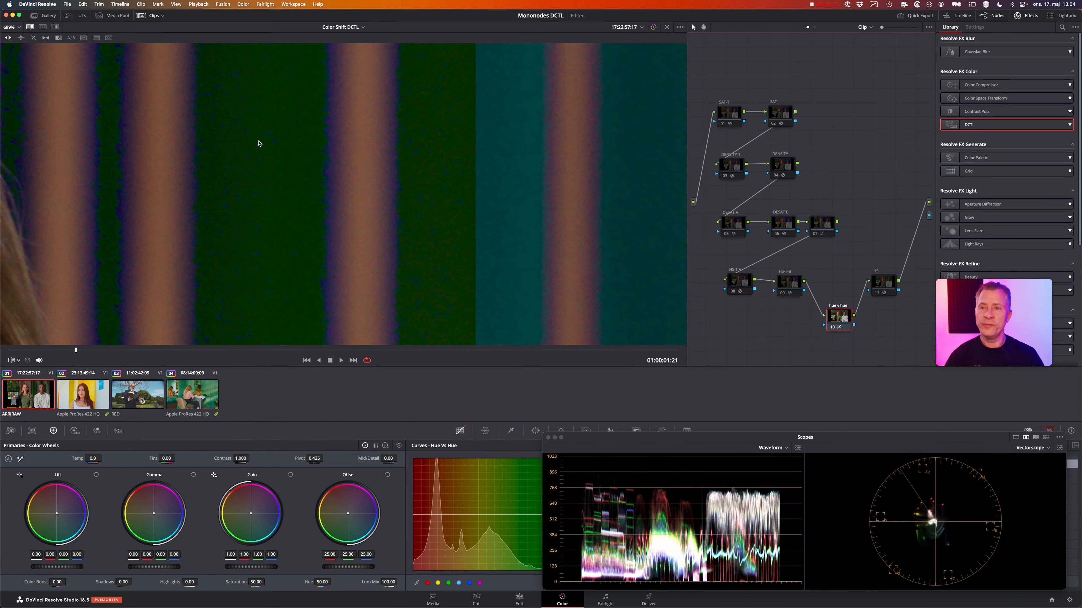
mouse_move(271, 122)
left_mouse_down()
mouse_move(212, 159)
mouse_move(242, 229)
mouse_move(279, 127)
left_mouse_up()
left_click(323, 89)
left_click_drag(324, 97, 325, 314)
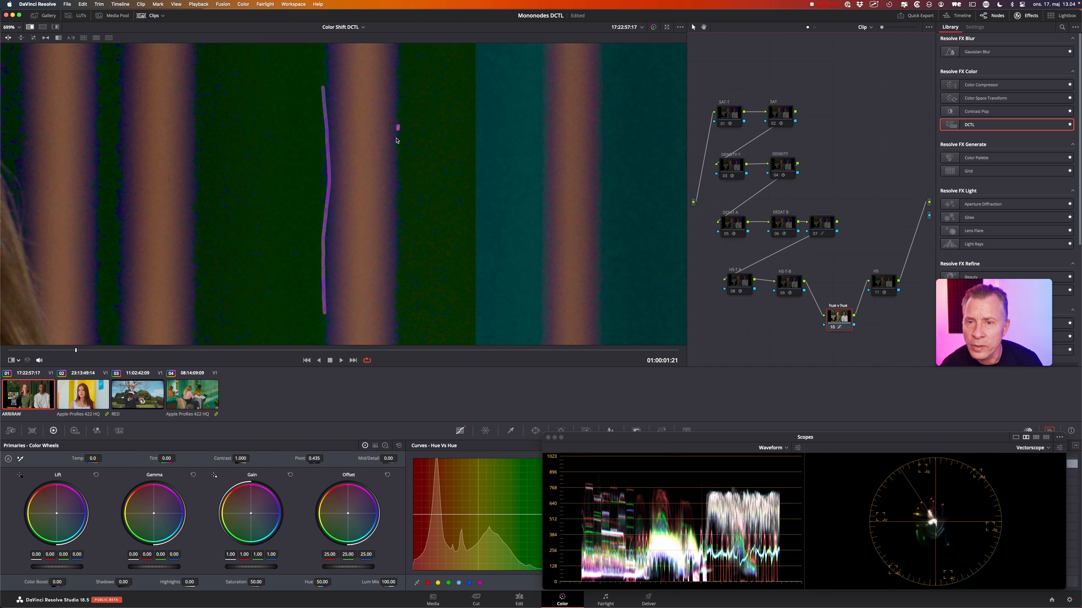
left_click_drag(397, 126, 401, 280)
key("space")
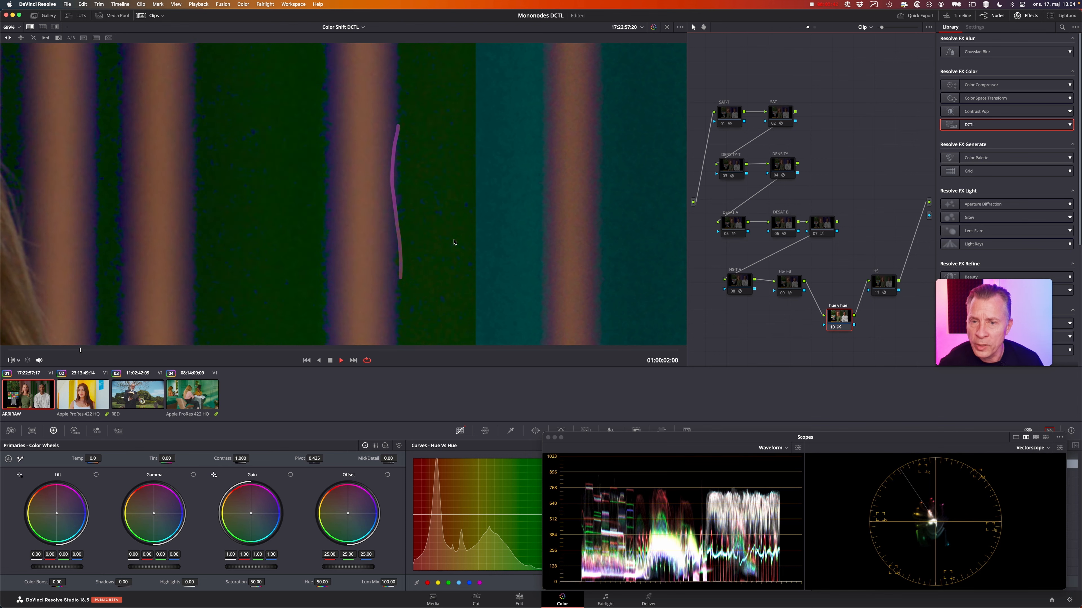
key("space")
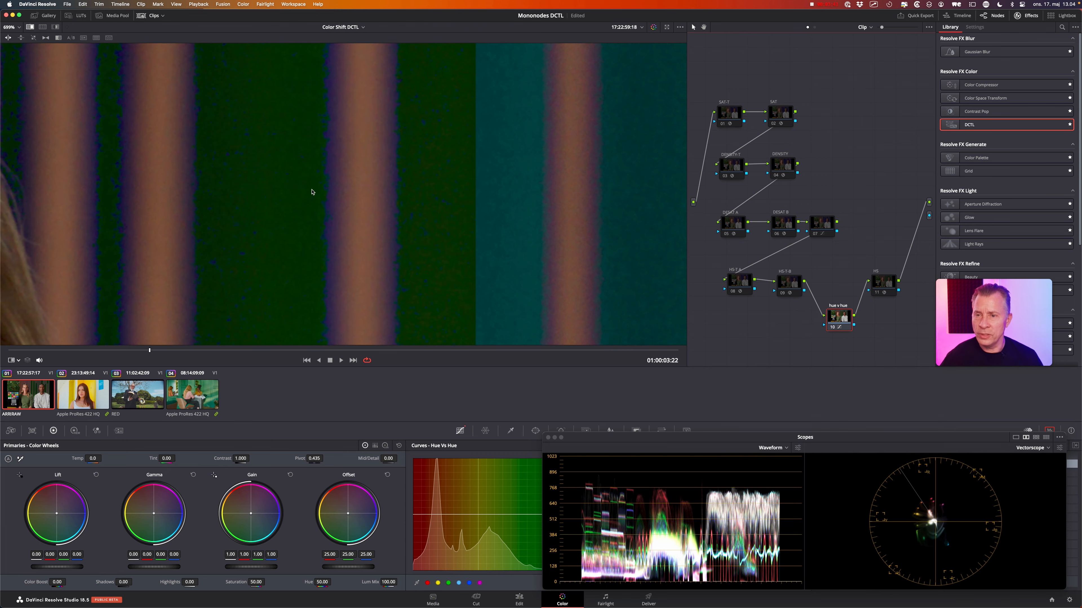
scroll(294, 211, "down", 6)
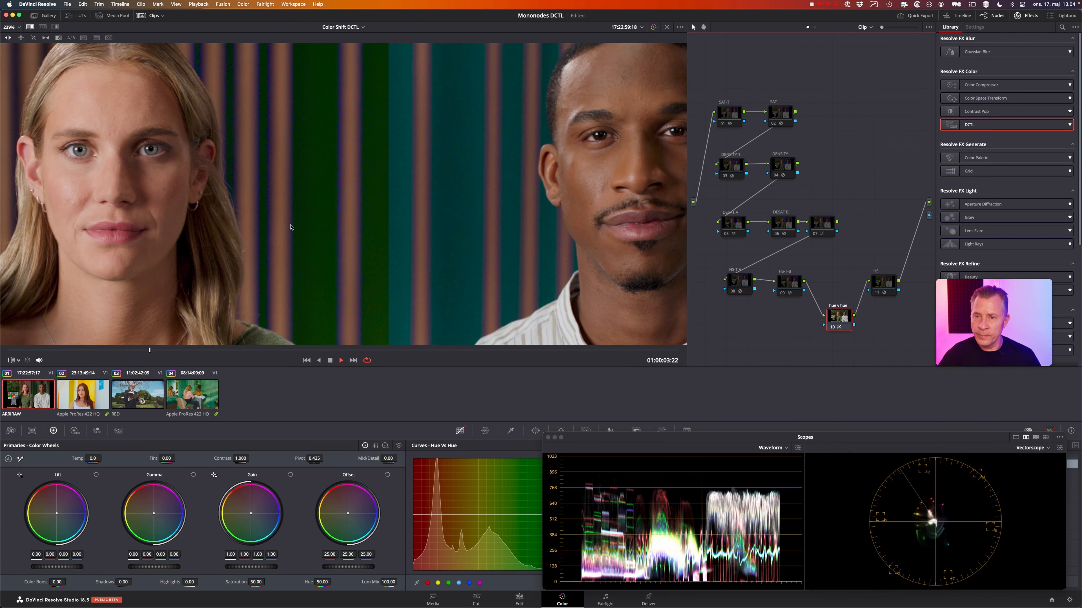
key("space")
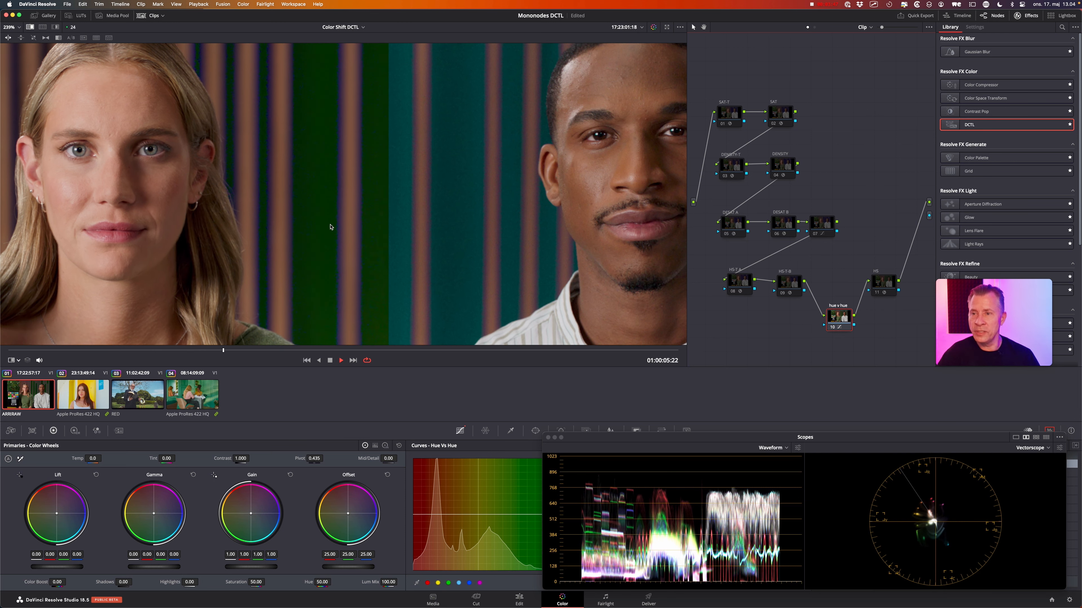
key("space")
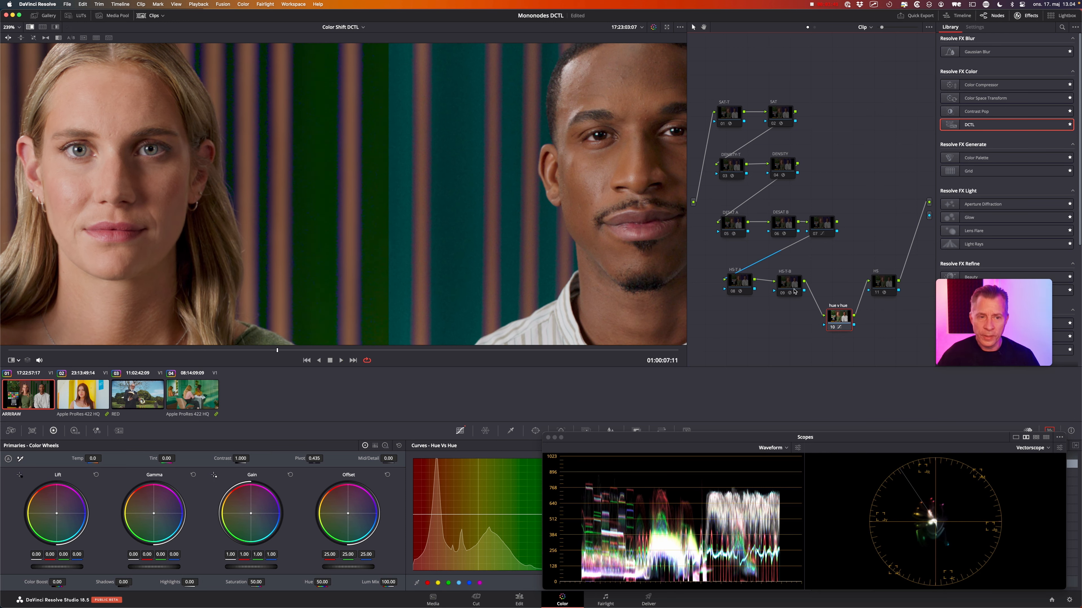
Disable the hue v hue node, enable HS-T-B, and play the clip to check its teal background against the still.
key("super+d")
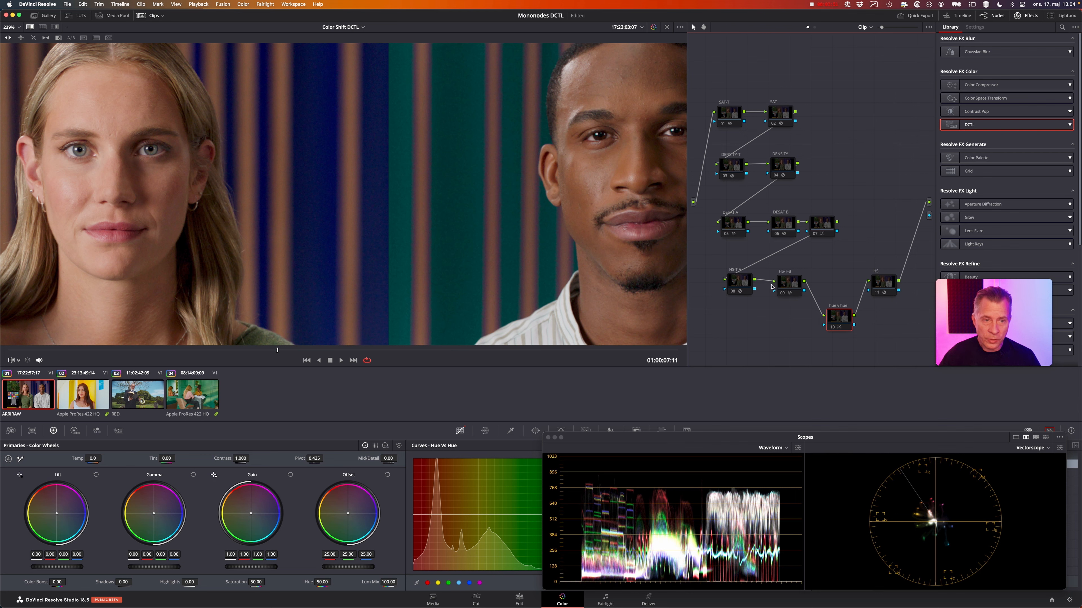
left_click(785, 280)
key("space")
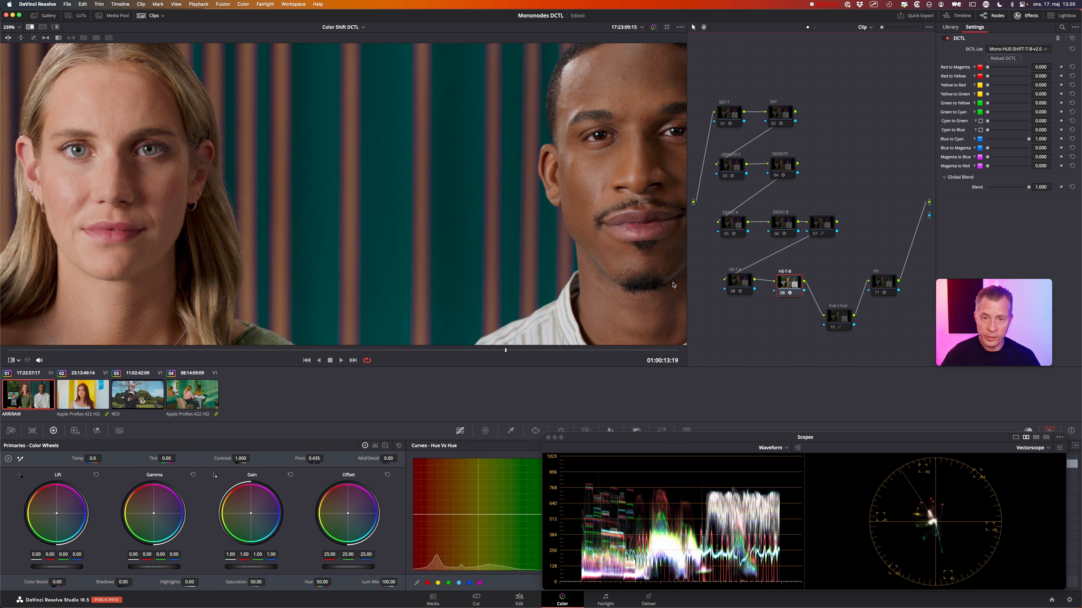
Switch back from HS-T-B to the hue v hue node and examine the background and slat edges against the still.
left_click(844, 324)
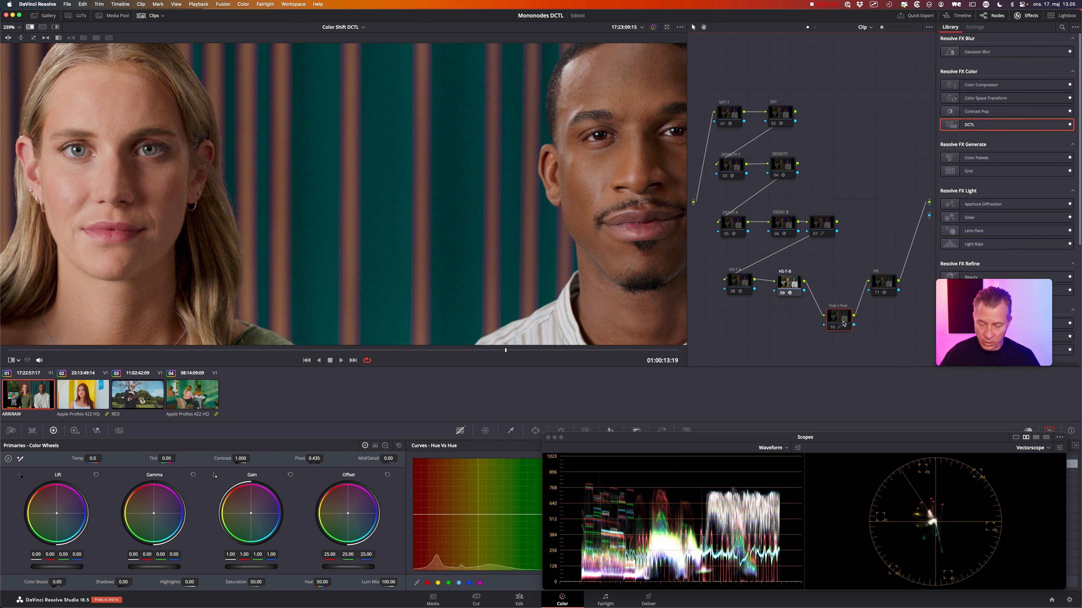
key("super+d")
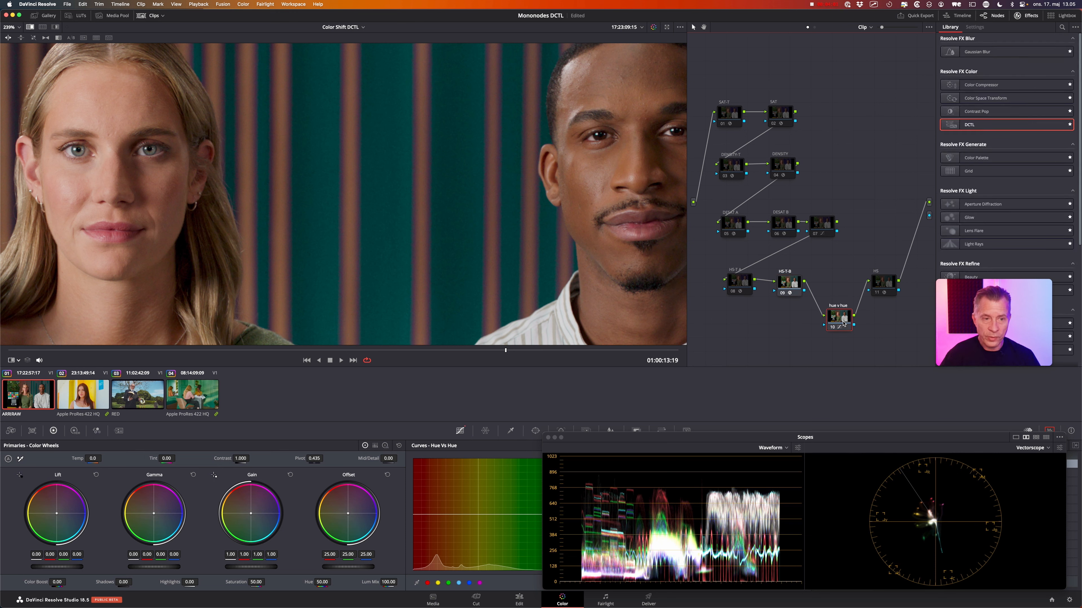
left_click(796, 285)
scroll(409, 204, "up", 2)
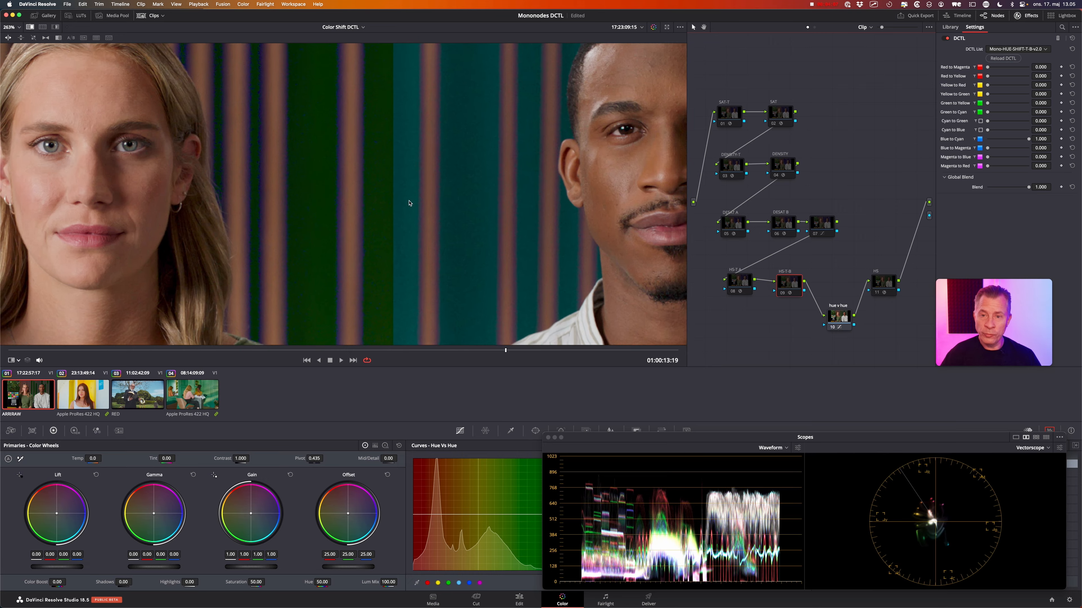
scroll(408, 203, "up", 8)
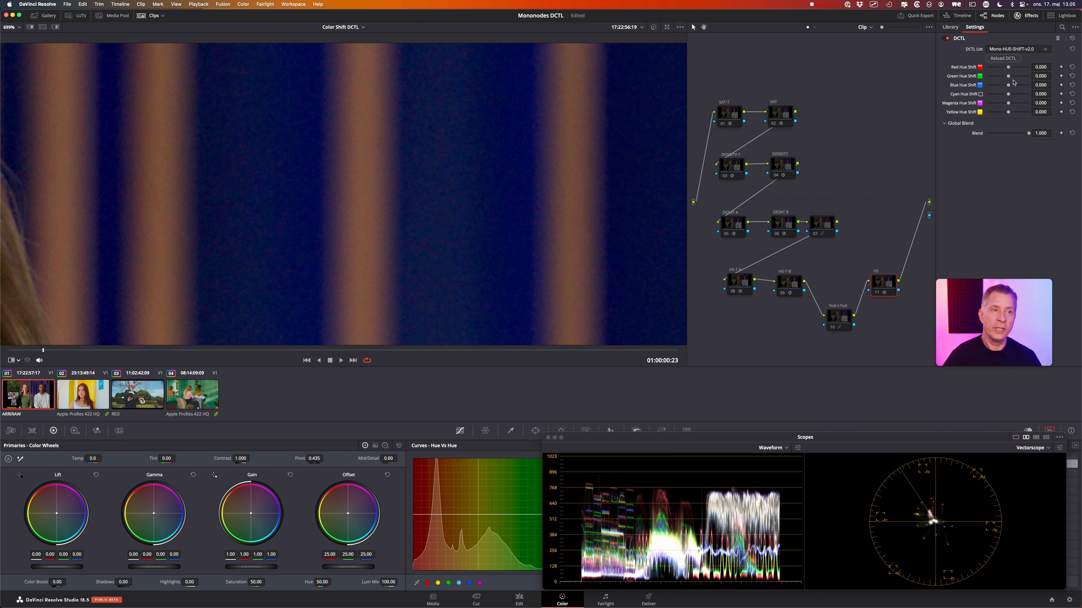
Try Blue Hue Shift at 1.000 on the HS node, and set it to -1.000.
left_click_drag(1009, 87, 1034, 86)
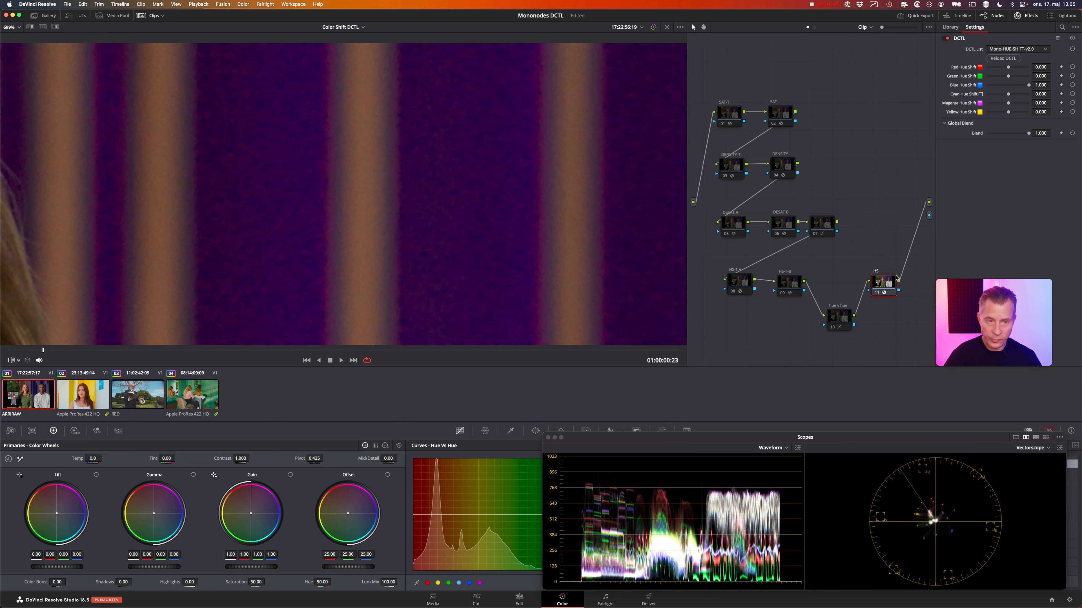
left_click_drag(1029, 85, 978, 88)
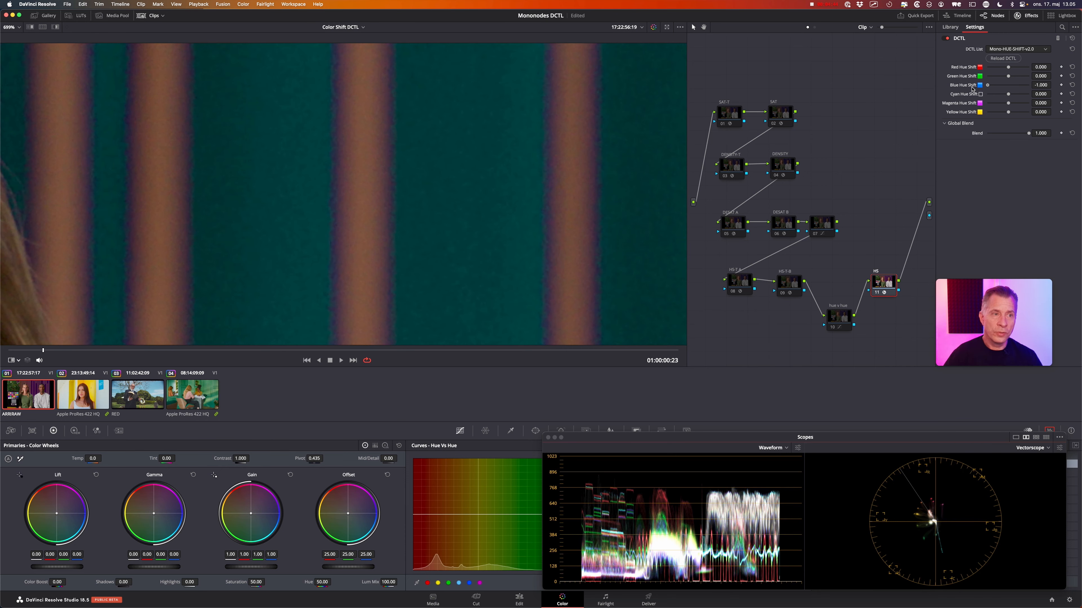
mouse_move(972, 89)
left_mouse_down()
mouse_move(1008, 87)
mouse_move(975, 89)
left_mouse_up()
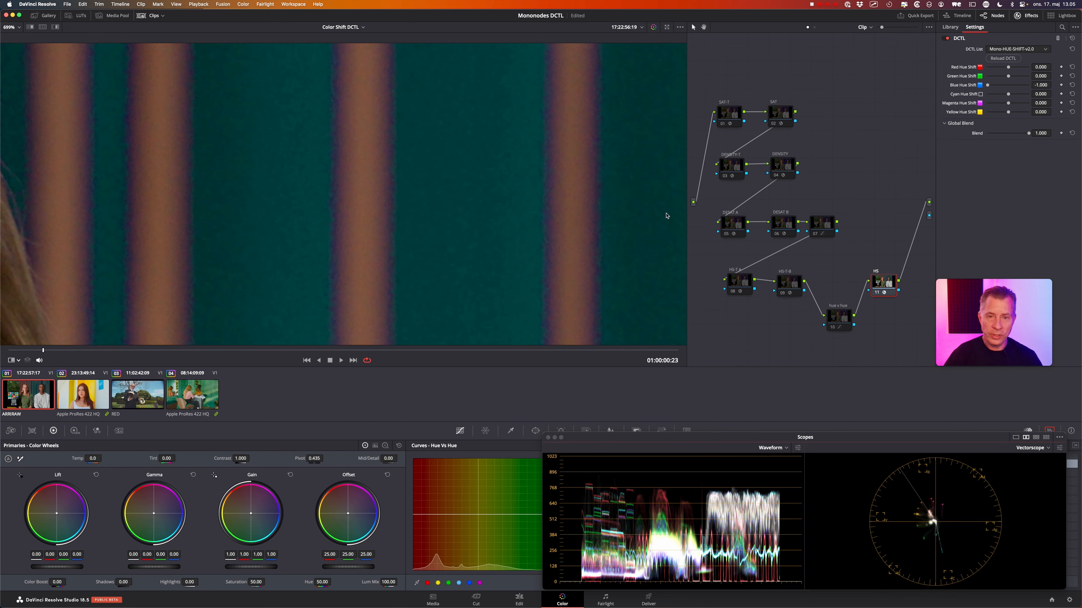
Examine the HS node's slat edges up close and compare them with the grabbed still by toggling the reference wipe.
scroll(408, 247, "up", 5)
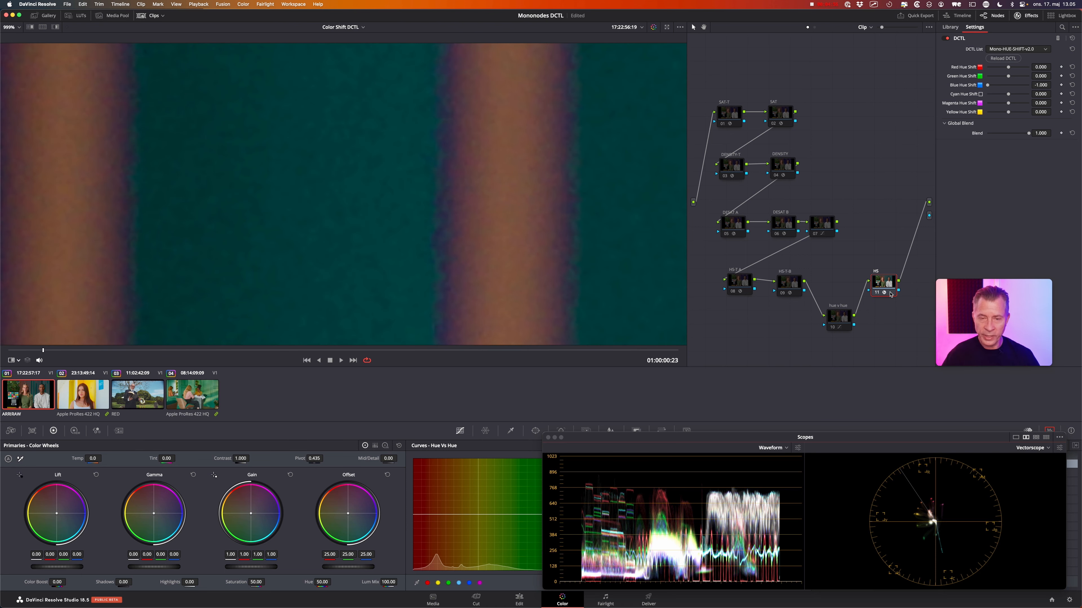
scroll(574, 275, "down", 5)
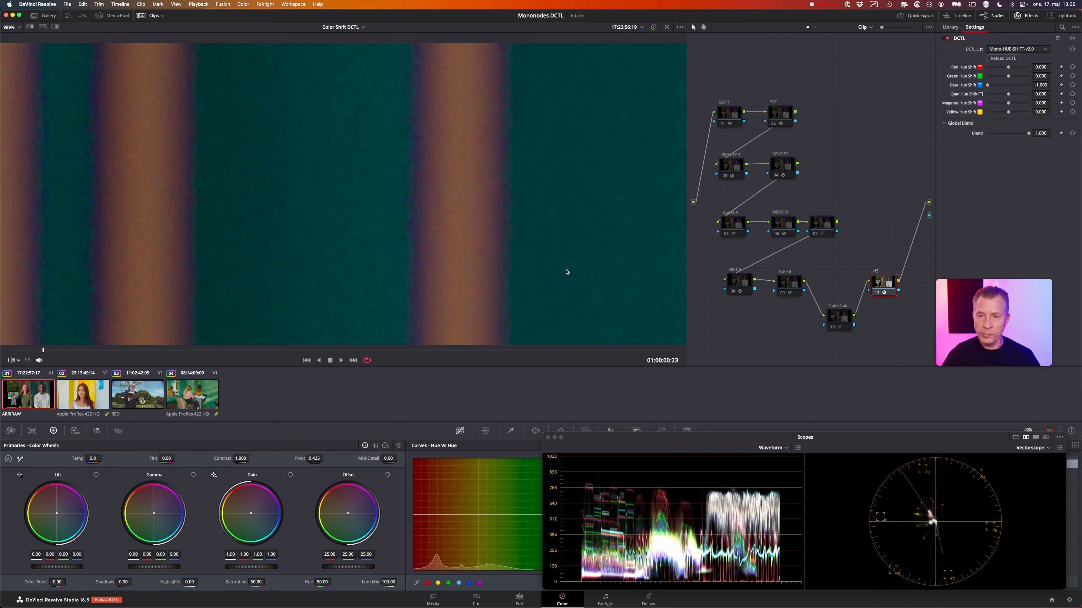
key("super+w")
key("super+w")
key("super+w")
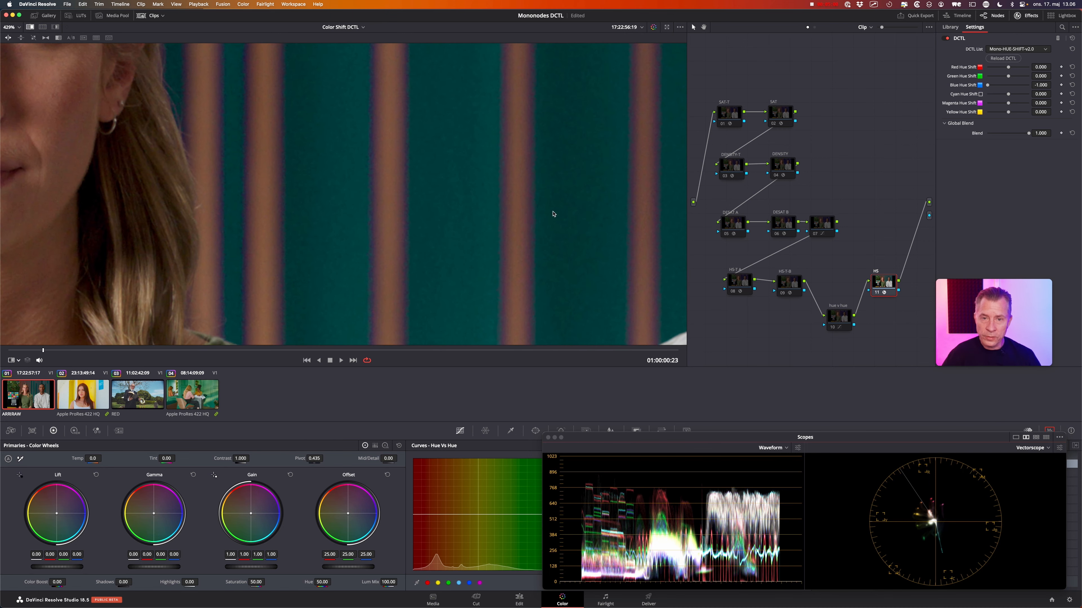
key("super+w")
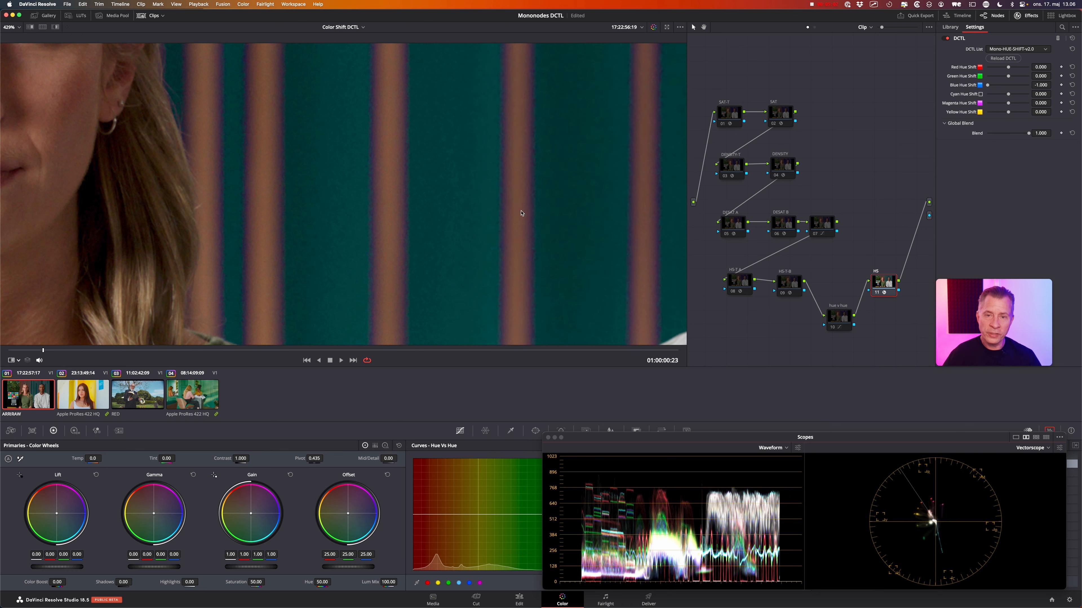
key("super+w")
scroll(522, 220, "up", 1)
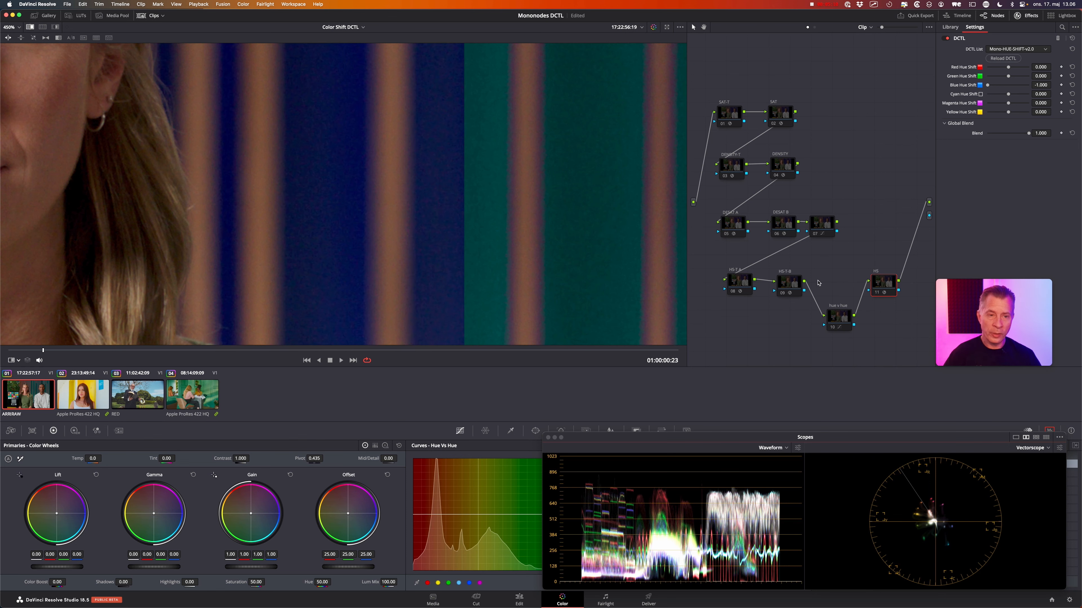
Enable HS-T-B in place of the HS node and examine the whole frame against the still.
left_click(791, 287)
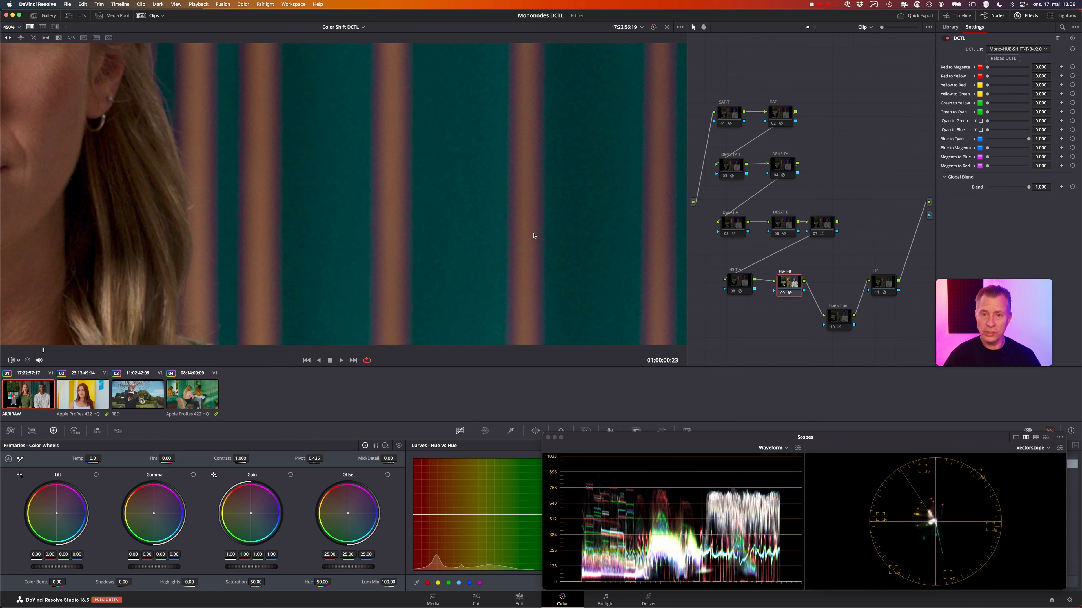
scroll(527, 237, "down", 5)
scroll(524, 239, "down", 3)
scroll(563, 181, "up", 3)
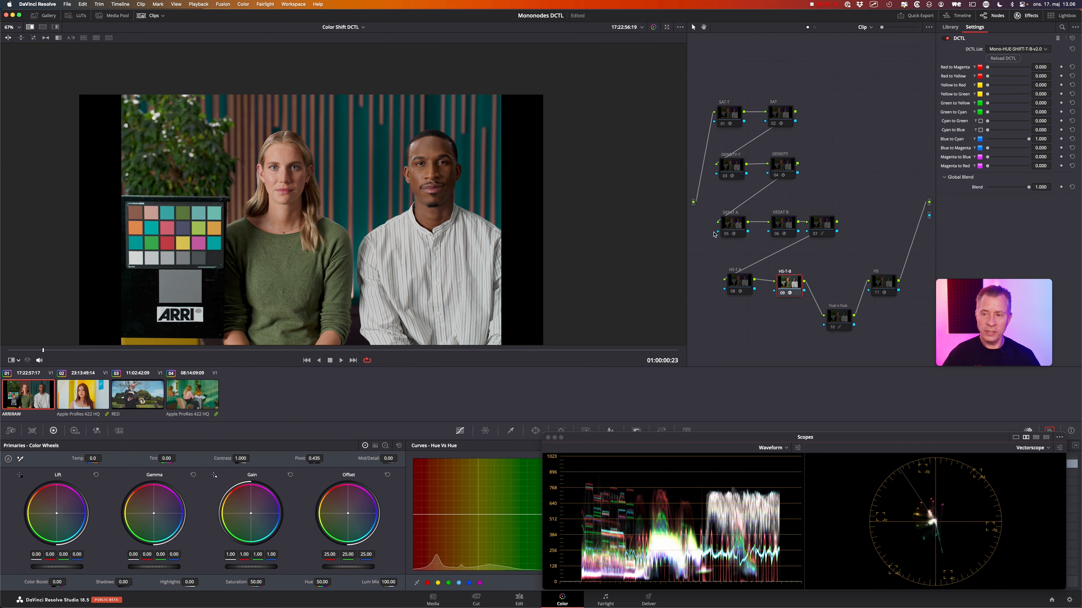
Switch to clip 02, select its DENSITY node and turn off the reference wipe.
left_click(80, 394)
left_click(753, 153)
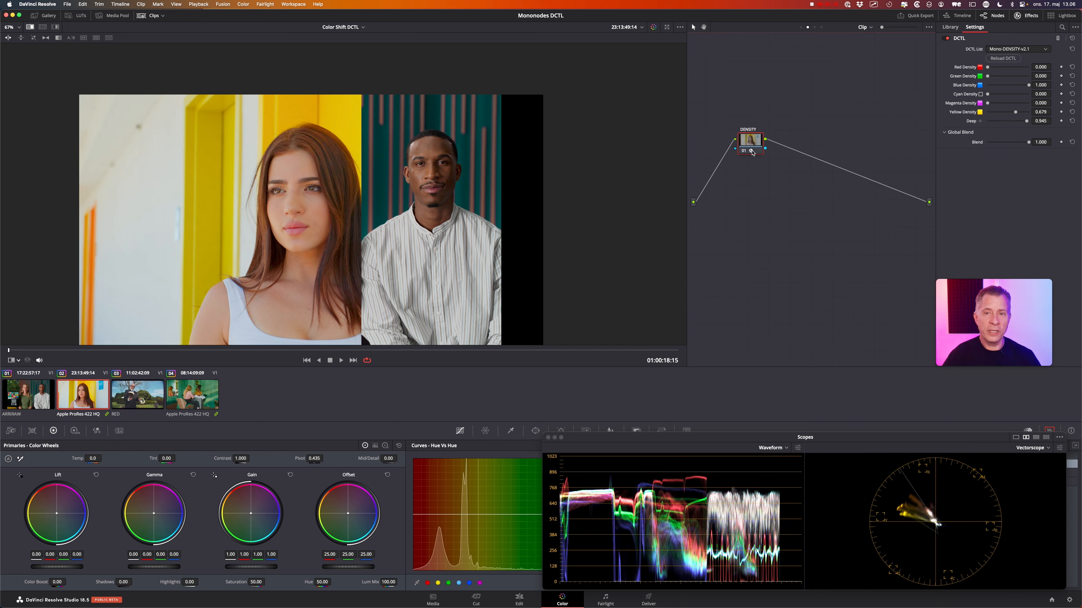
key("super+w")
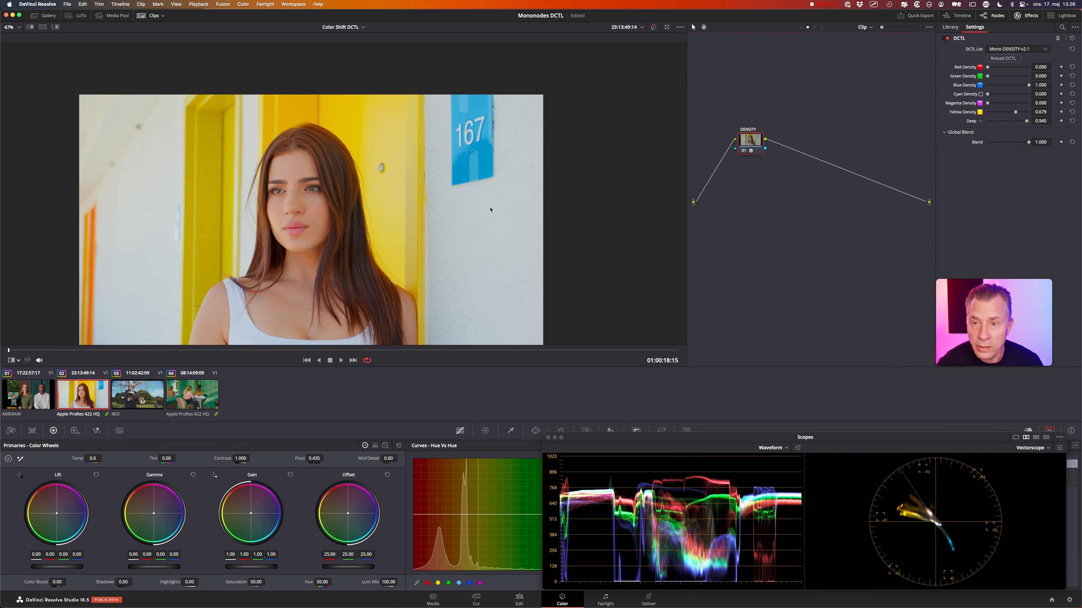
scroll(424, 189, "up", 2)
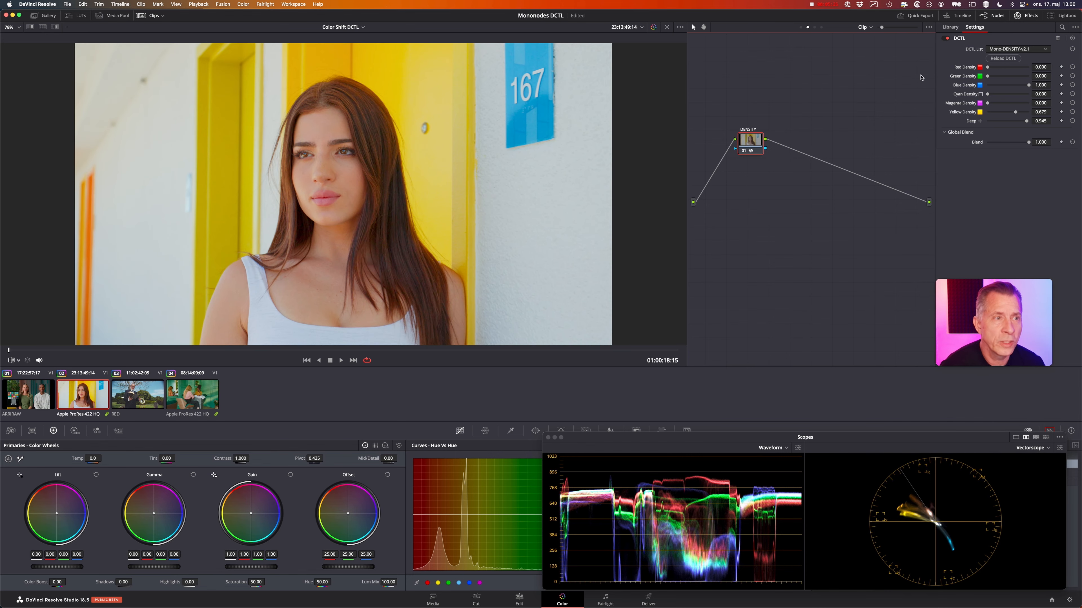
Reset the DENSITY node's density values, and set Yellow Density to 0.939 and Blue Density to 1.000.
left_click(1006, 58)
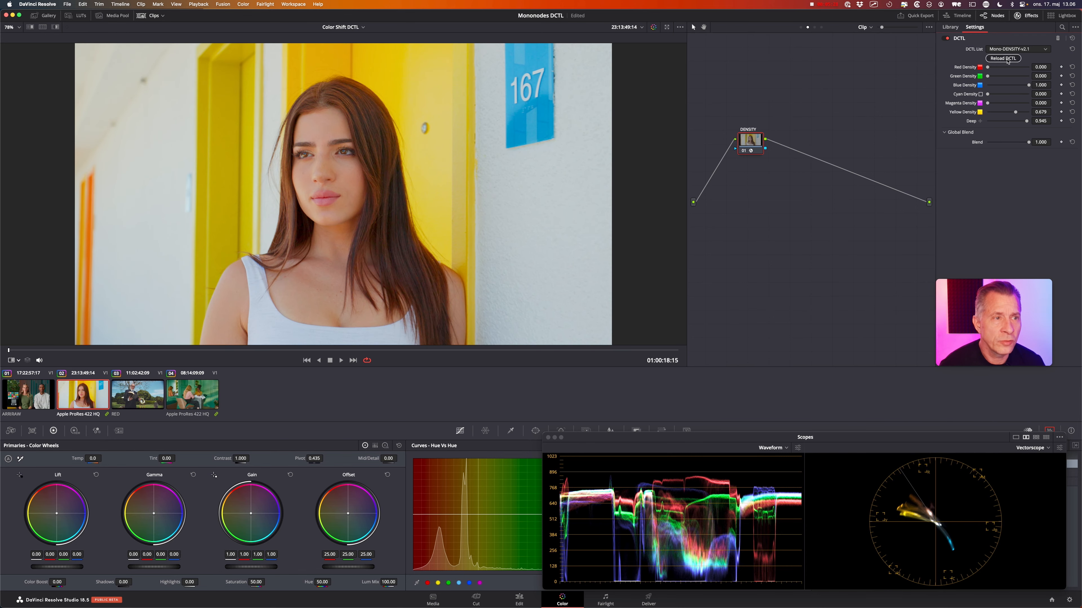
scroll(486, 129, "up", 4)
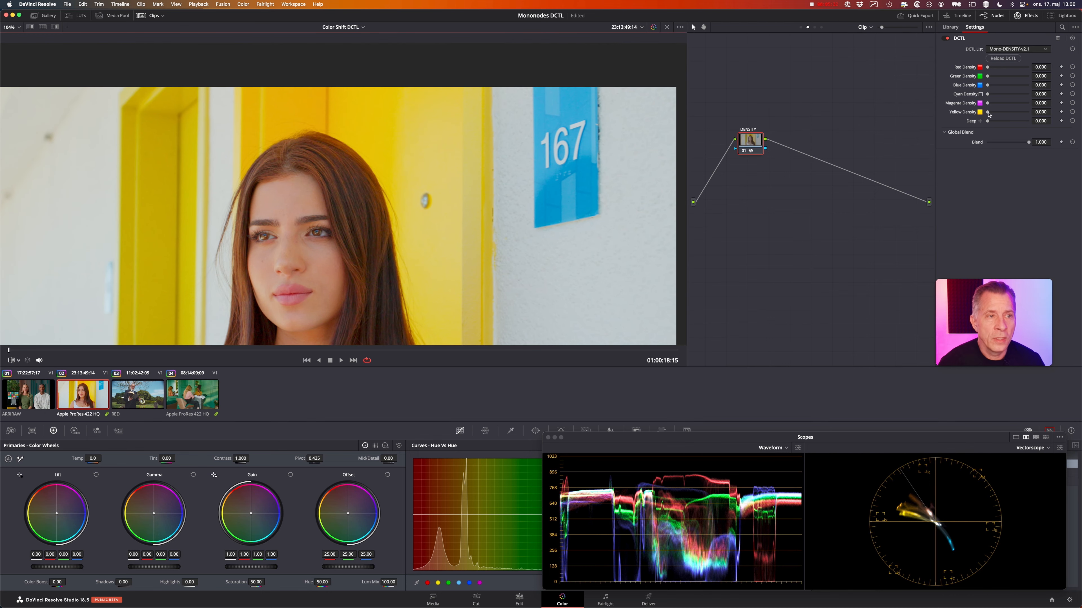
left_click_drag(988, 112, 995, 114)
scroll(492, 213, "down", 4)
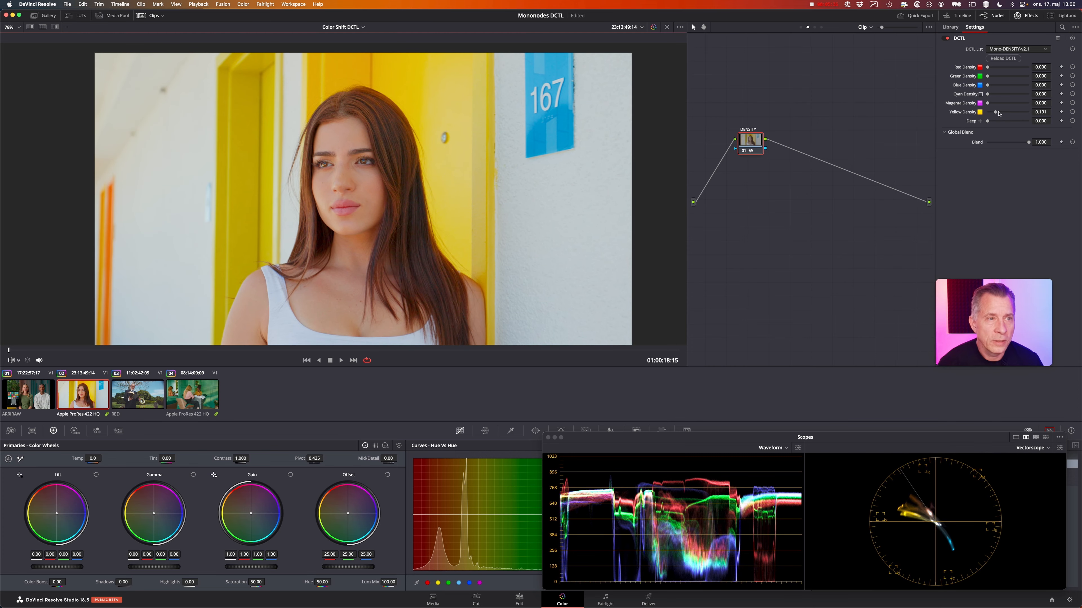
left_click_drag(999, 114, 1027, 118)
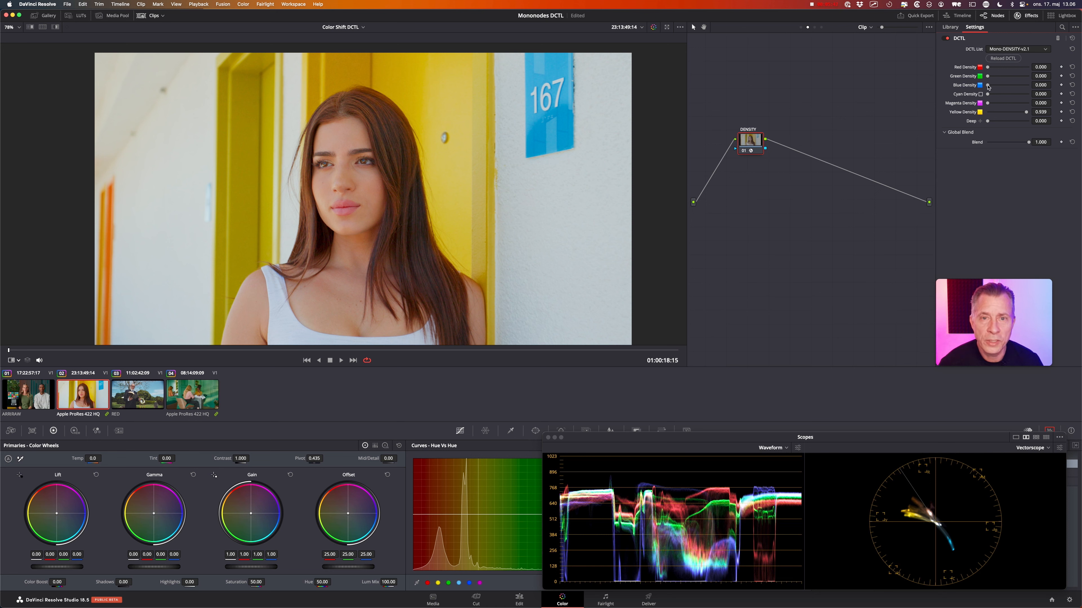
left_click_drag(988, 87, 1059, 89)
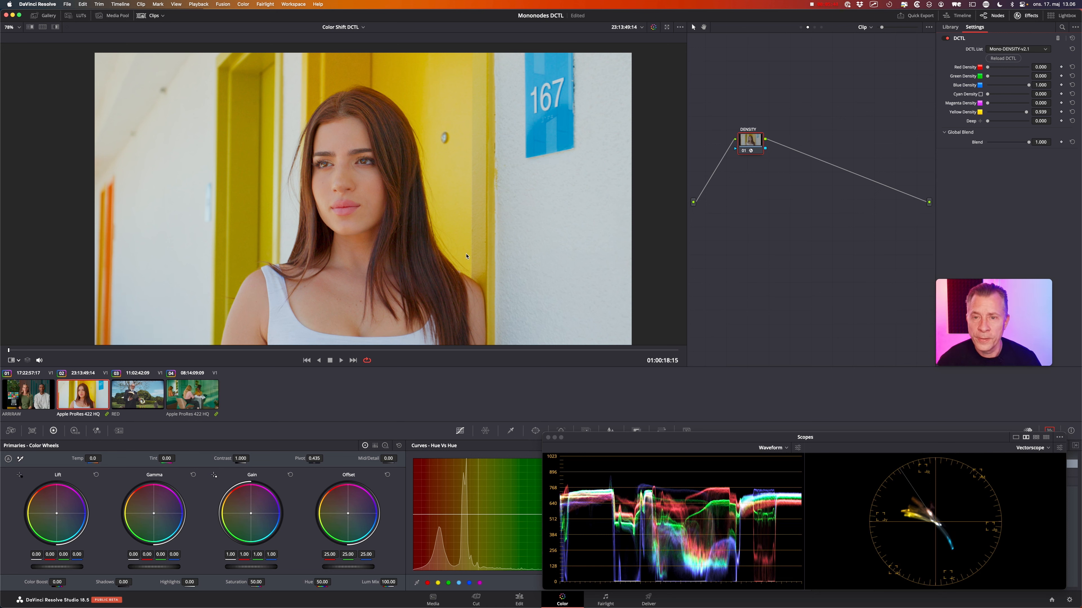
Examine clip 02 full screen by toggling the DENSITY node off and on and playing part of the shot.
scroll(467, 257, "down", 3)
key("super+f")
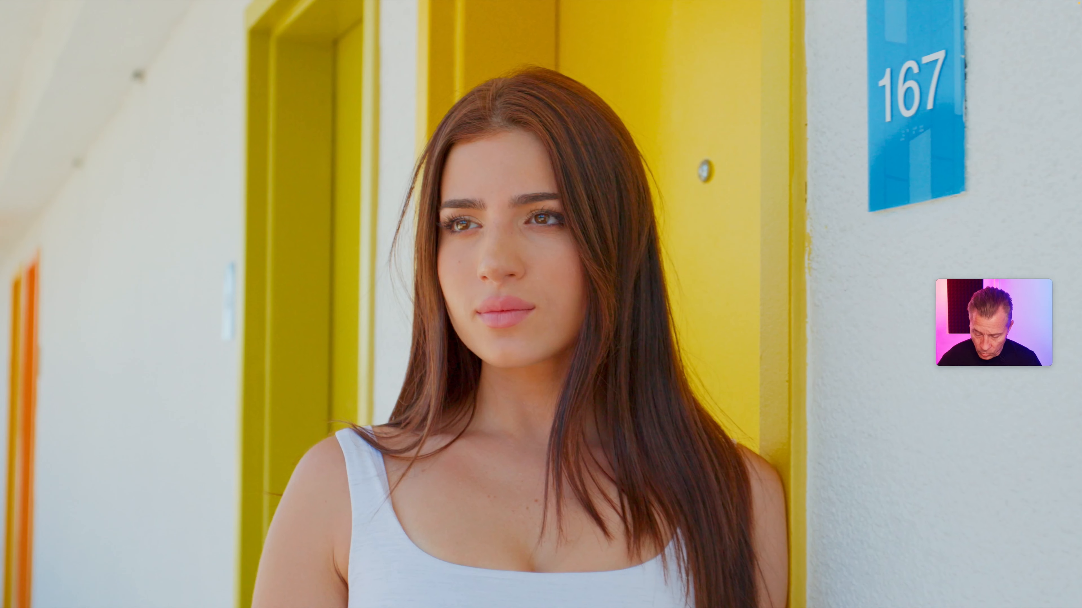
key("super+d")
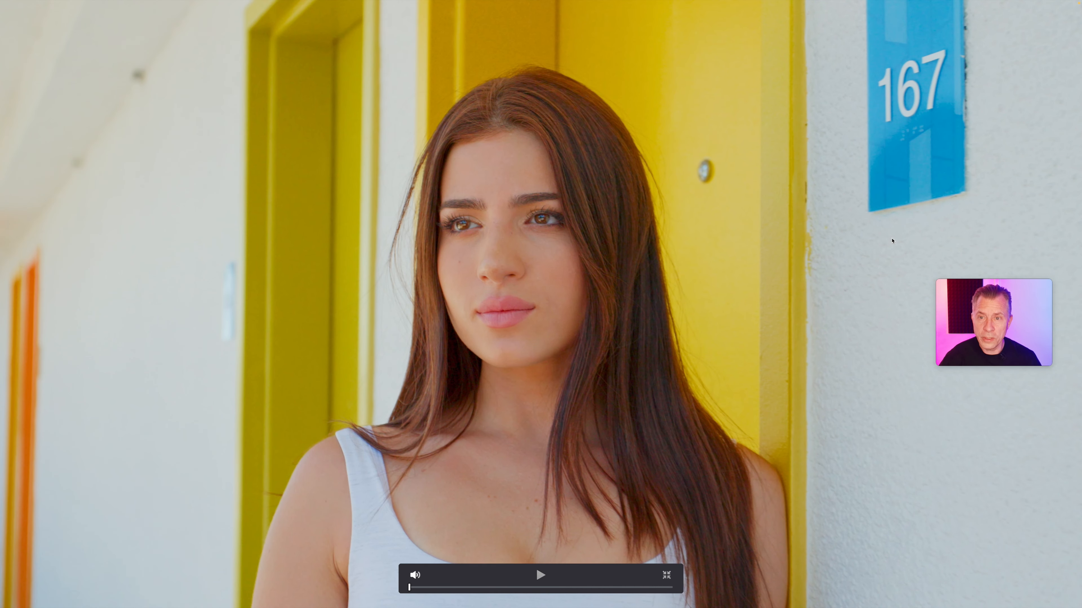
key("super+d")
key("super+d")
key("space")
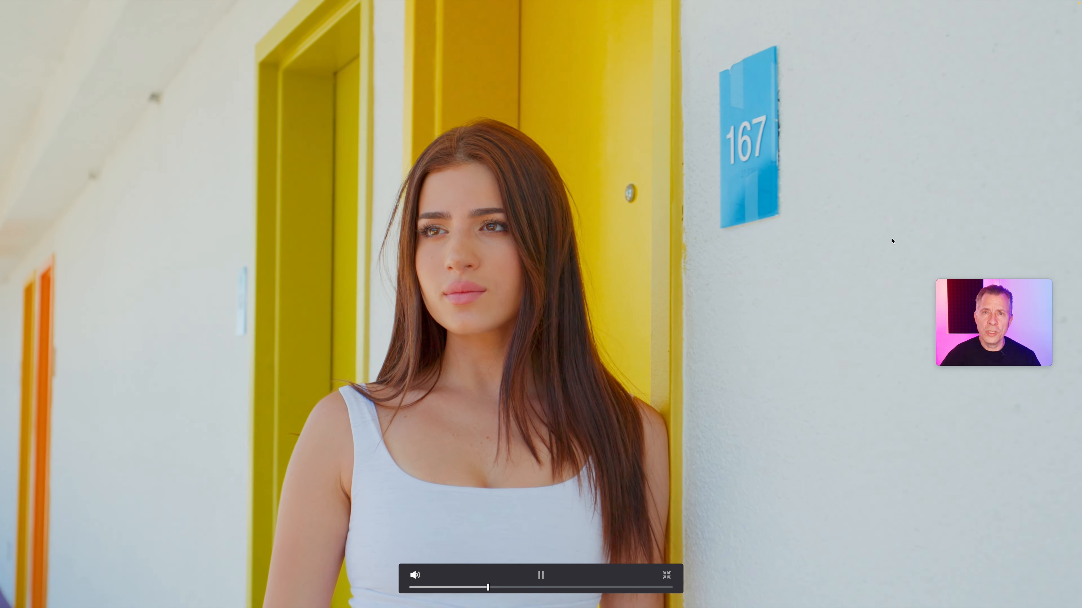
key("space")
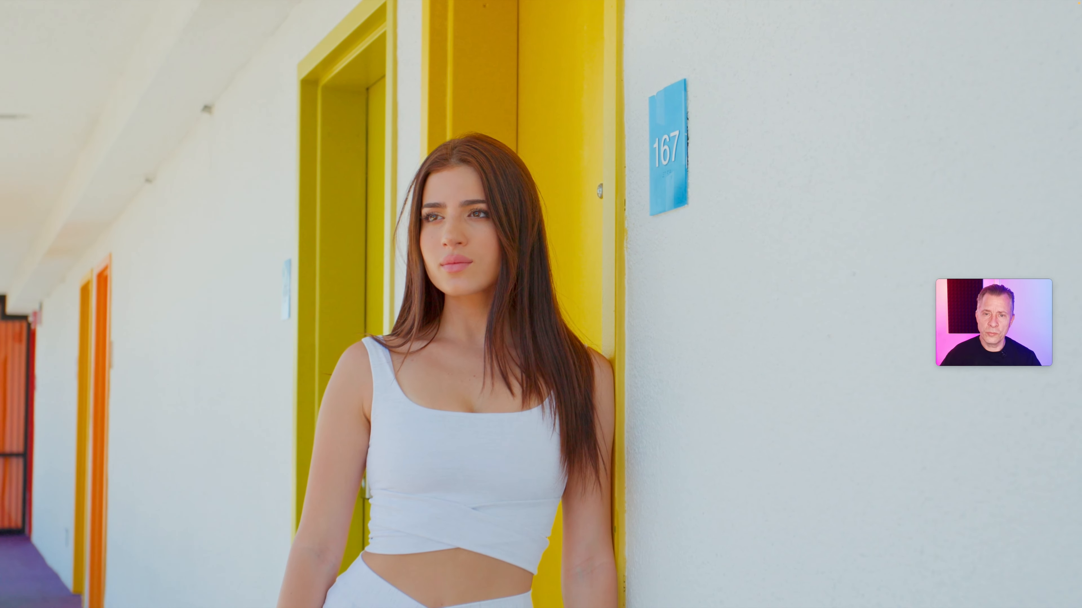
key("super+d")
key("super+d")
key("super+f")
Try the DENSITY node's Deep value at 0.391, reset it, and set it to 0.748.
left_click_drag(989, 123, 1003, 122)
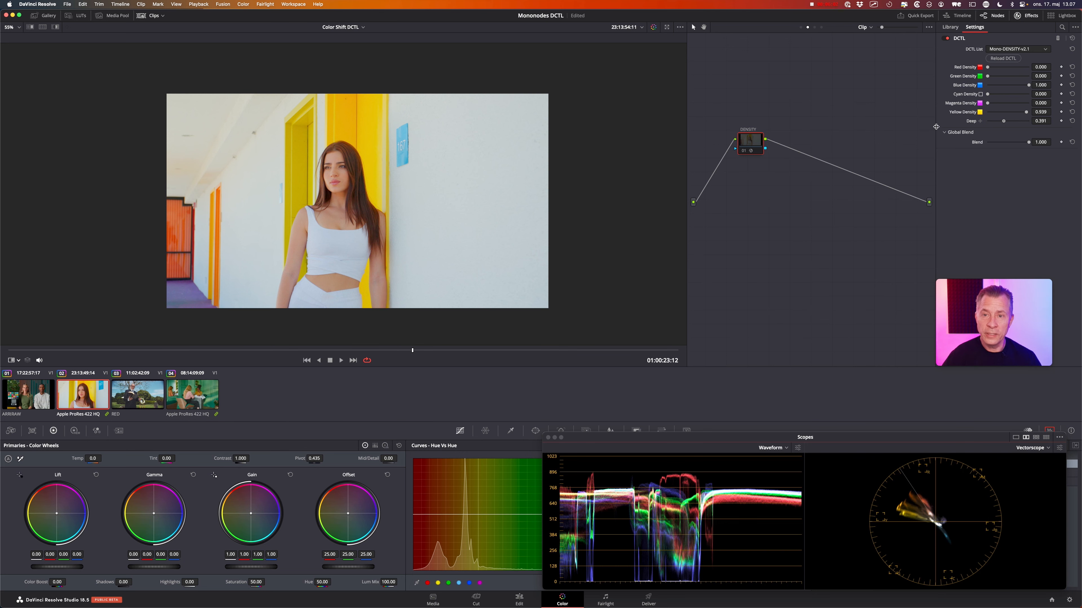
scroll(385, 211, "up", 3)
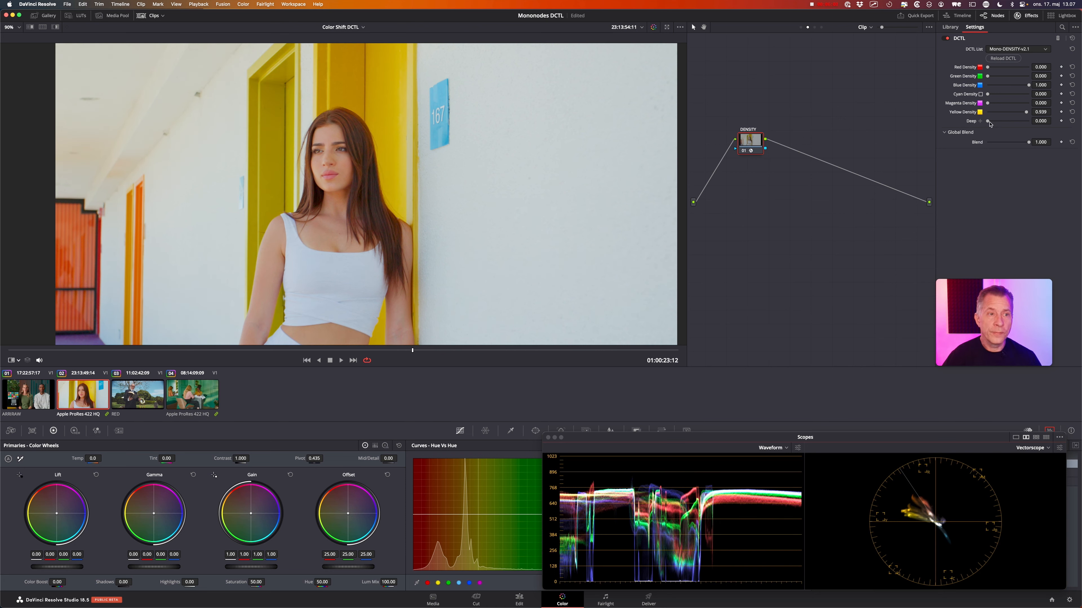
left_click_drag(988, 121, 1019, 122)
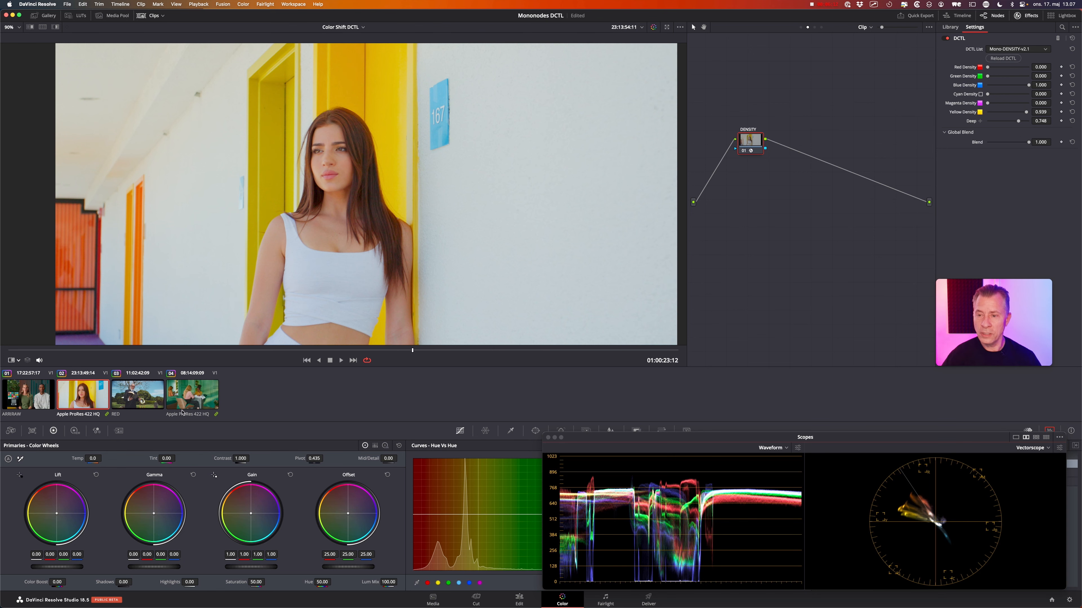
Switch to clip 03 and compare the image with the PRIMARIES node off and on.
left_click(136, 399)
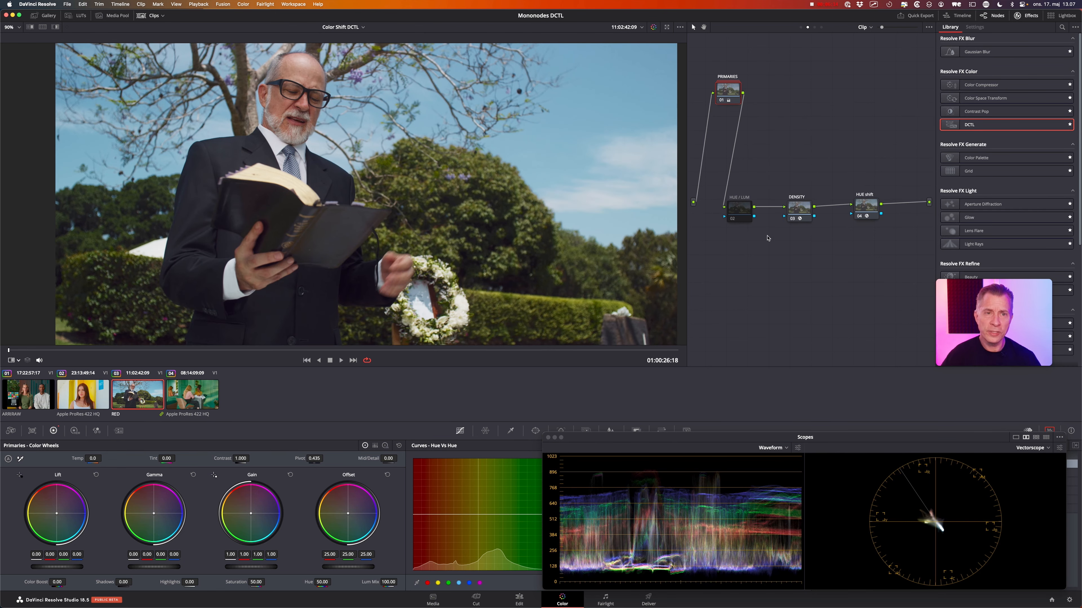
left_click(727, 99)
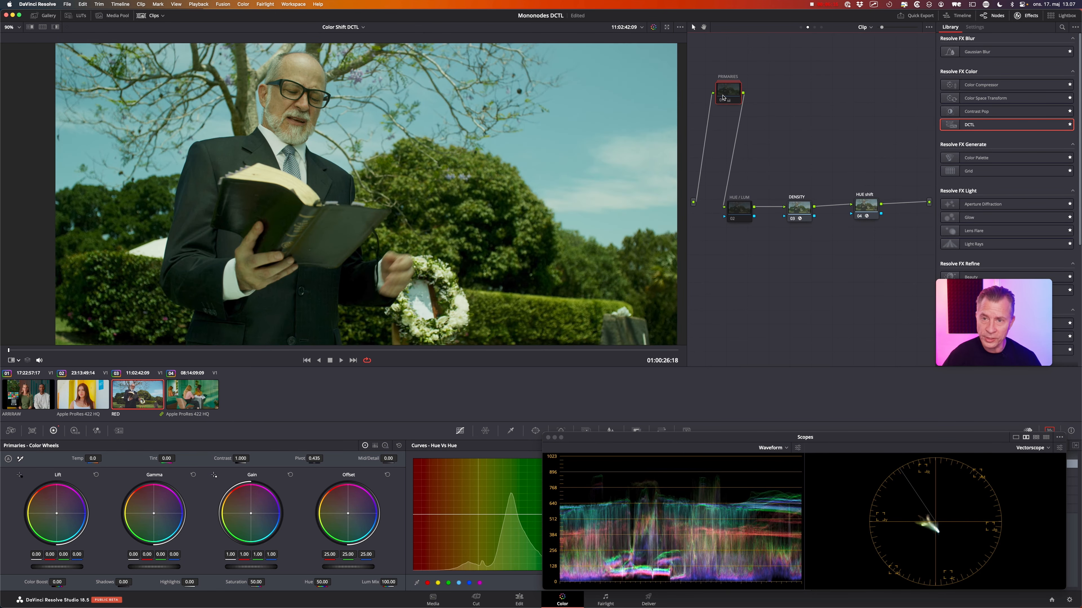
key("super+d")
key("super+d")
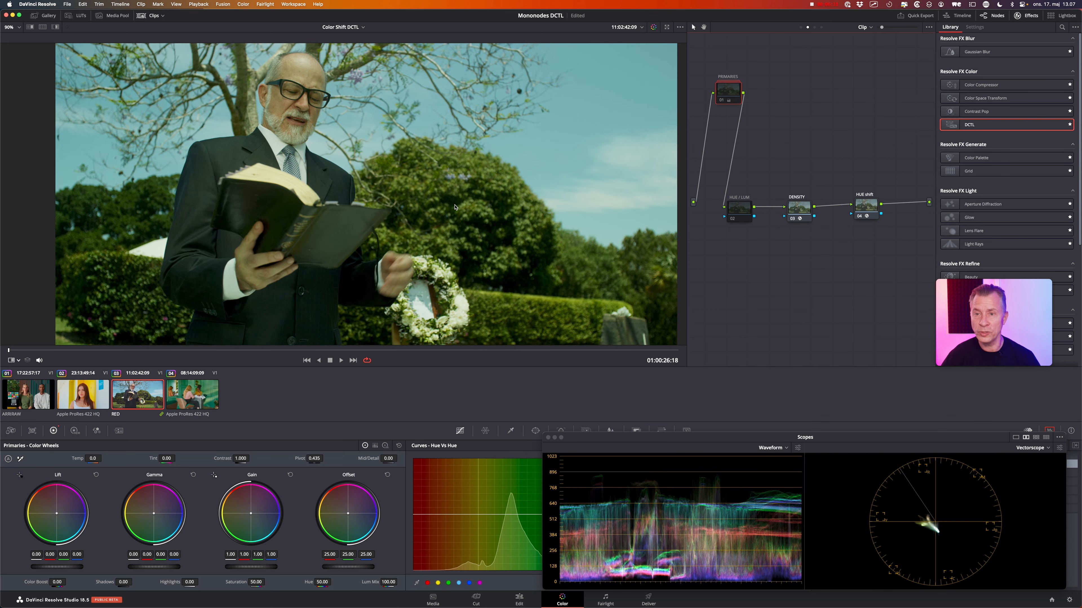
key("super+d")
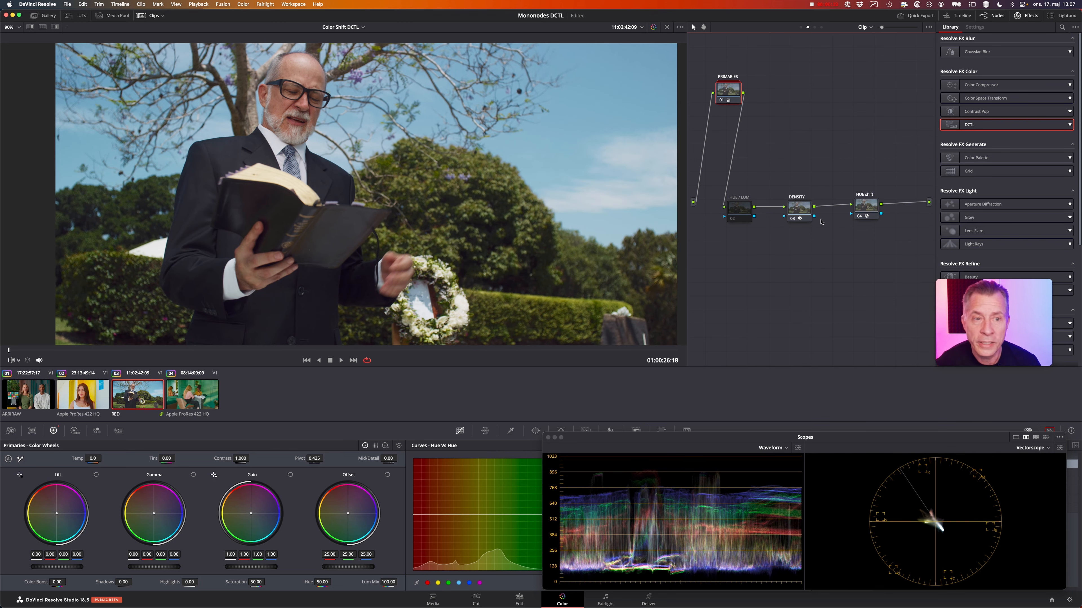
Set Red Density to 0.618 and Deep to 0.305 on clip 03's DENSITY node.
left_click(801, 213)
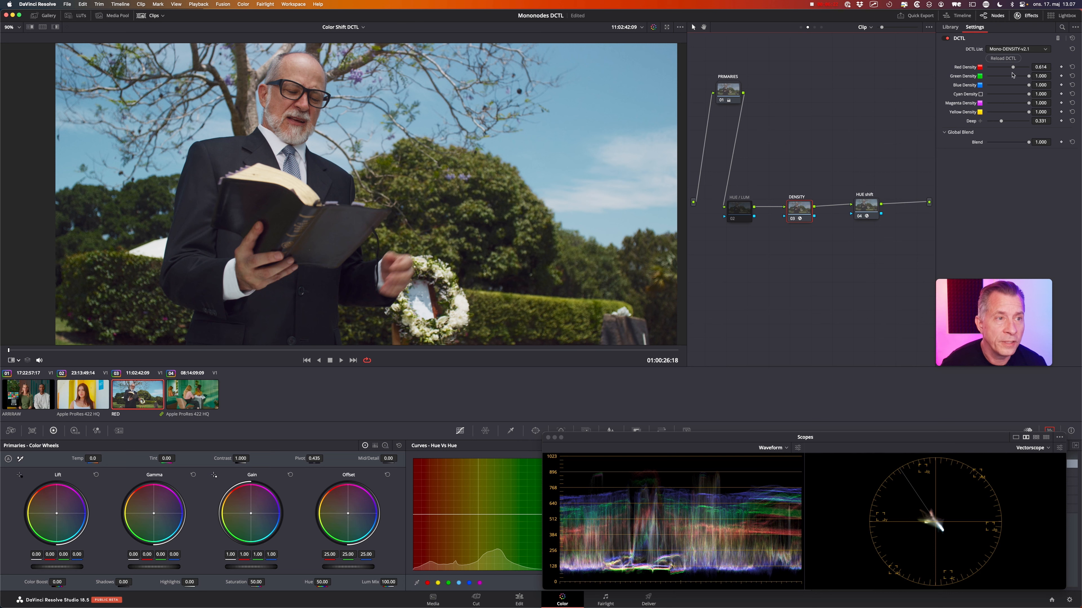
mouse_move(1013, 67)
left_mouse_down()
mouse_move(992, 68)
mouse_move(1025, 68)
mouse_move(1002, 69)
mouse_move(1014, 70)
left_mouse_up()
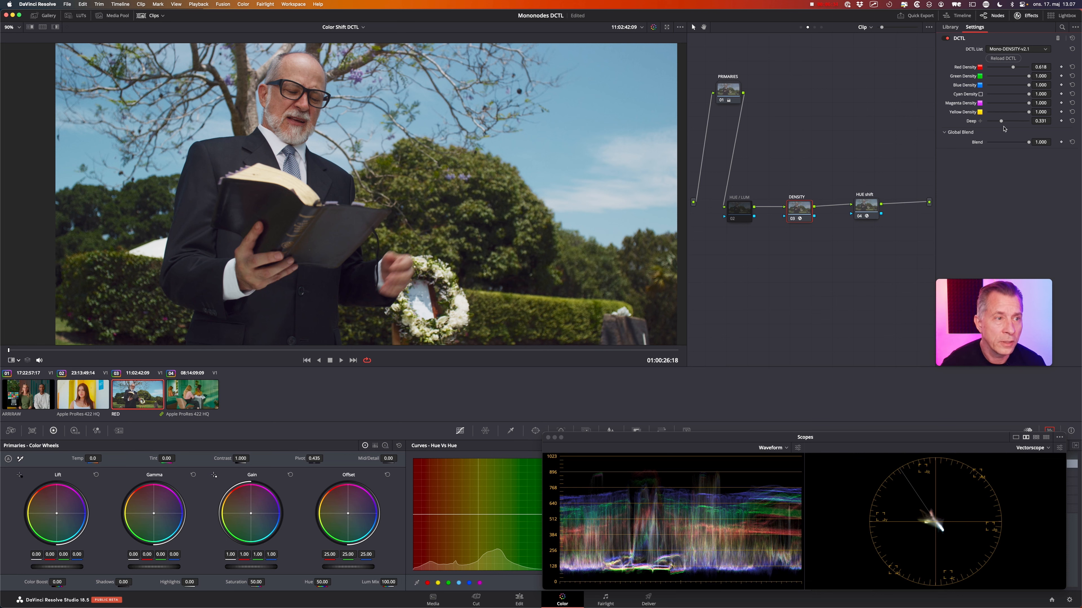
mouse_move(1001, 121)
left_mouse_down()
mouse_move(1018, 122)
mouse_move(1001, 124)
left_mouse_up()
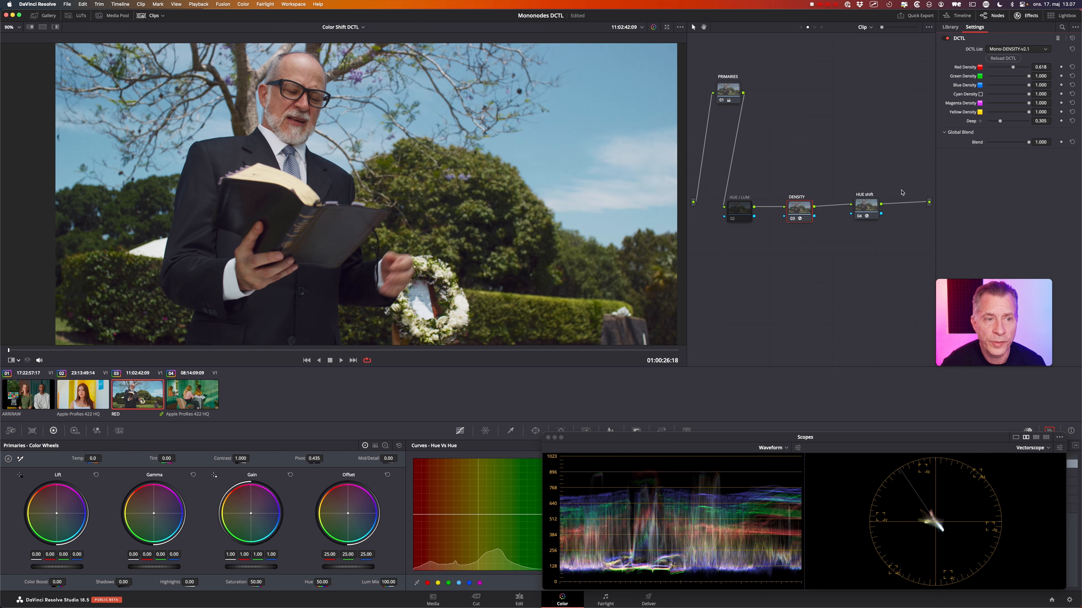
Clear the DCTL on clip 03's last hue node, try Mono-HUE-SHIFT-T-A-v2.0, and load Mono-HUE-SHIFT-T-B-v2.0 with default values.
left_click(859, 207)
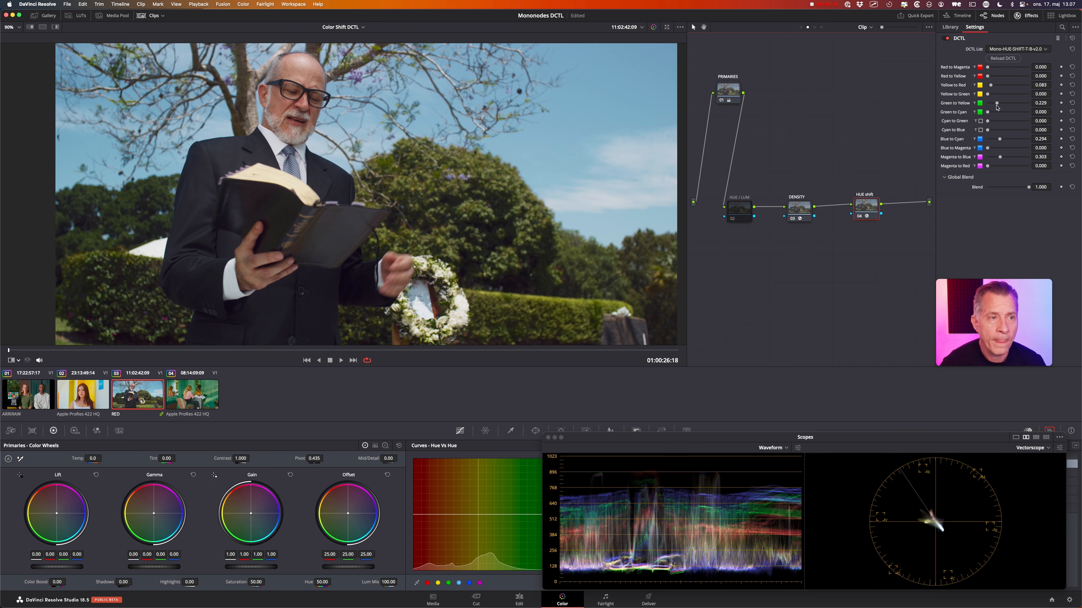
left_click(1073, 50)
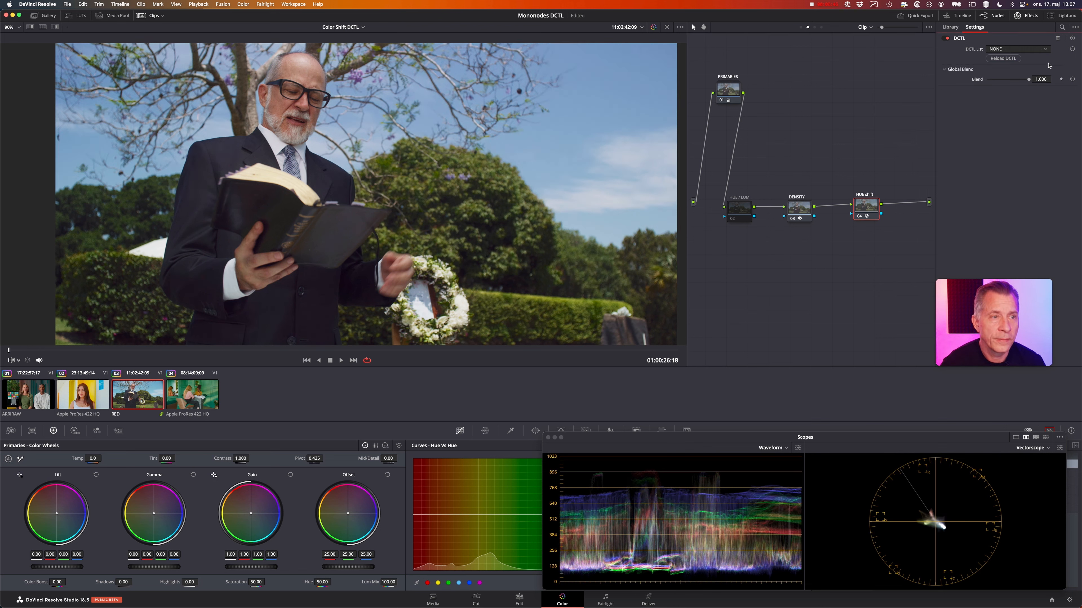
left_click(1015, 49)
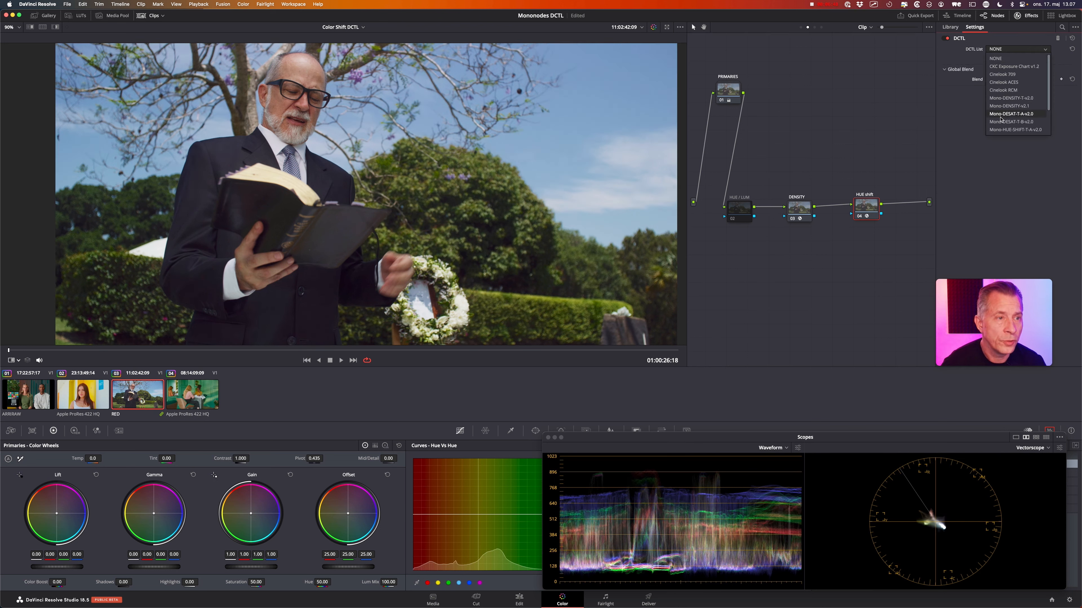
left_click(1016, 129)
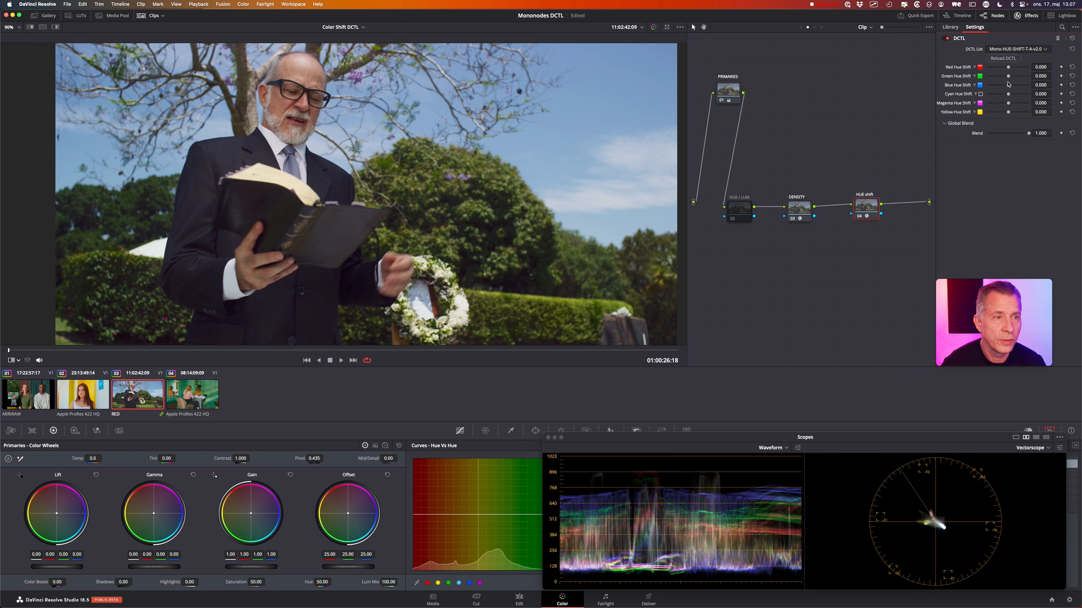
left_click(1015, 49)
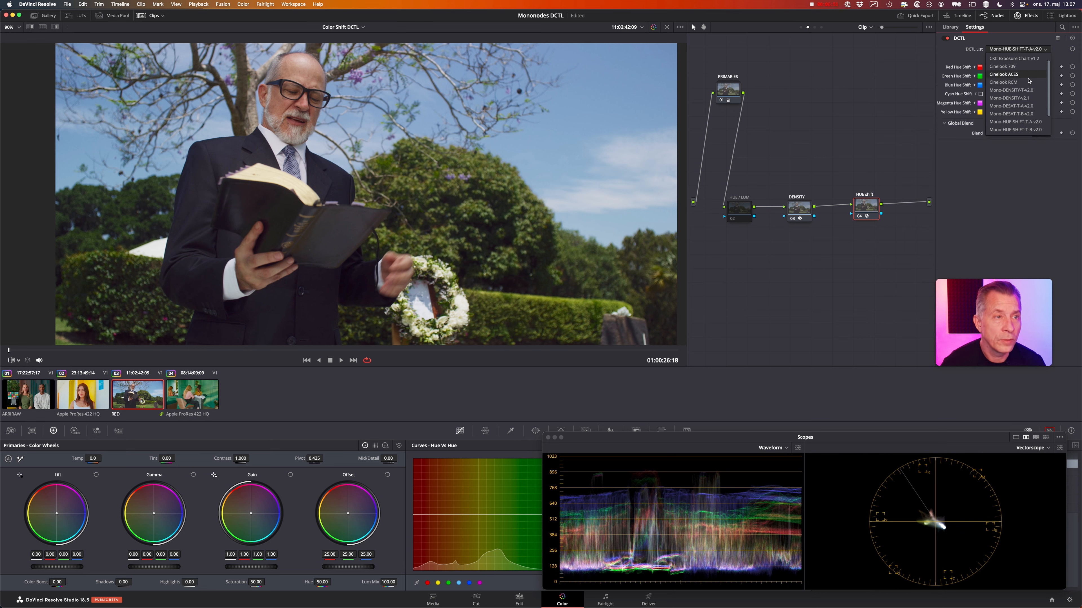
left_click(1009, 130)
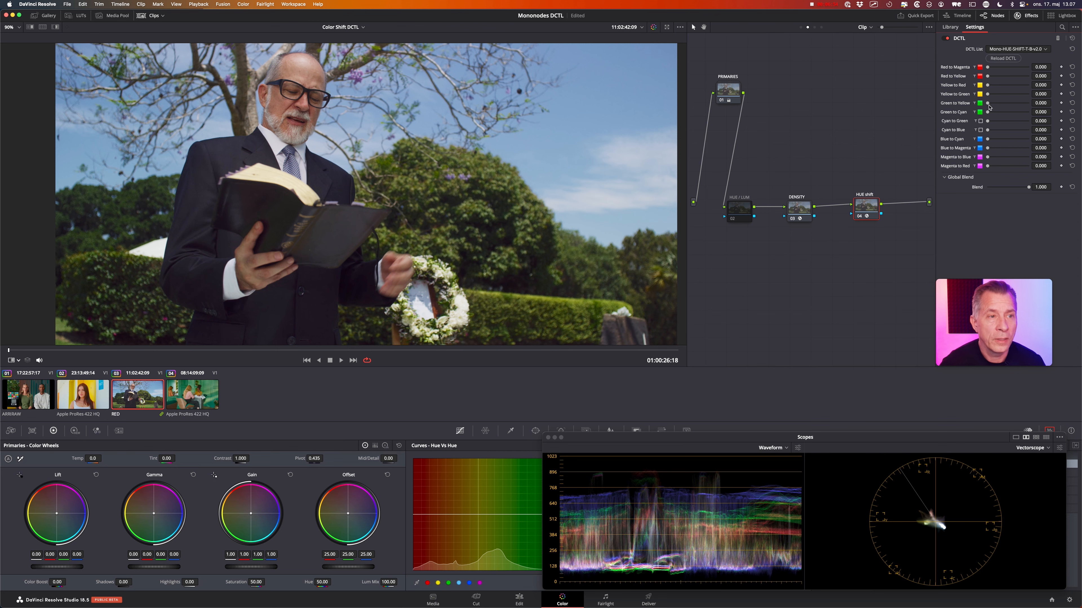
Set Green to Yellow to 1.000, Yellow to Green to 0.095, Yellow to Red to 0.339 and Blue to Cyan to 0.331 on the hue node.
left_click_drag(988, 105, 1030, 106)
key("shift+z")
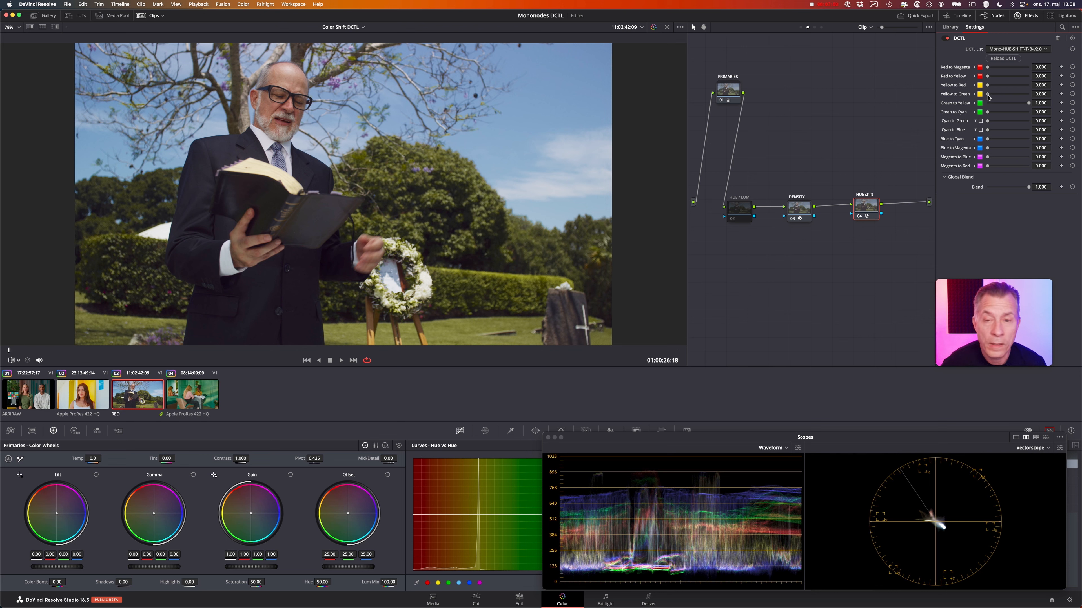
left_click_drag(988, 96, 1002, 89)
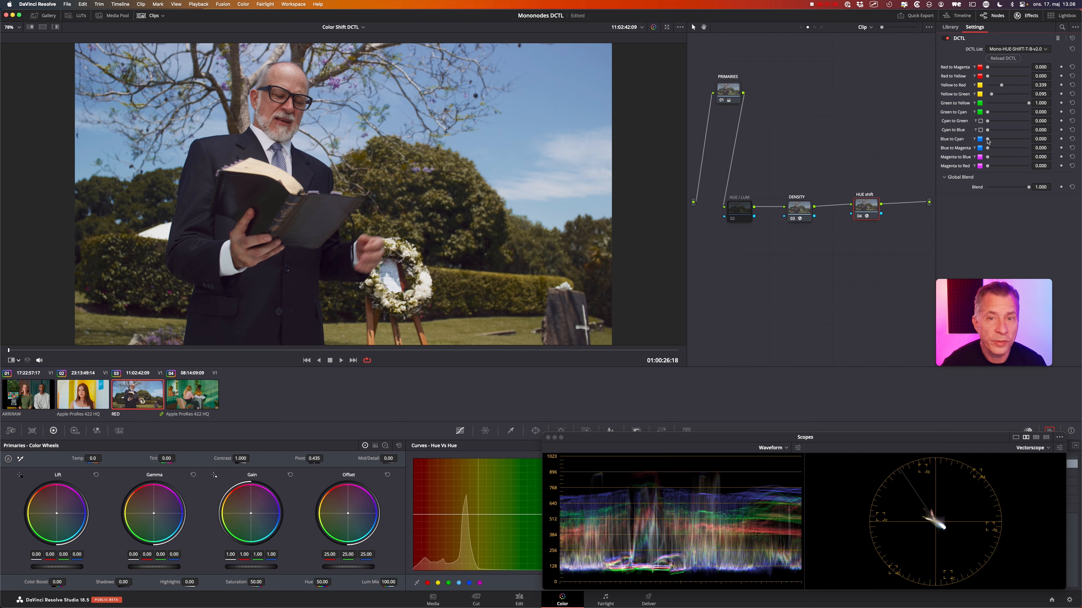
left_click_drag(988, 141, 1001, 141)
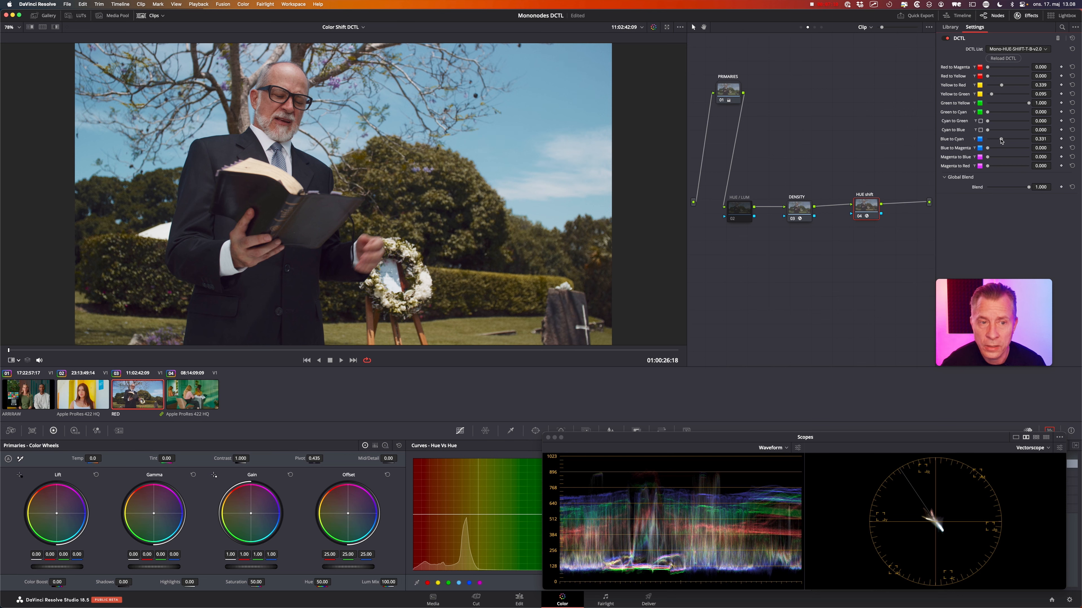
Compare clip 03 full screen with the DENSITY and last hue nodes off and on, and play the shot.
left_click_drag(783, 171, 915, 235)
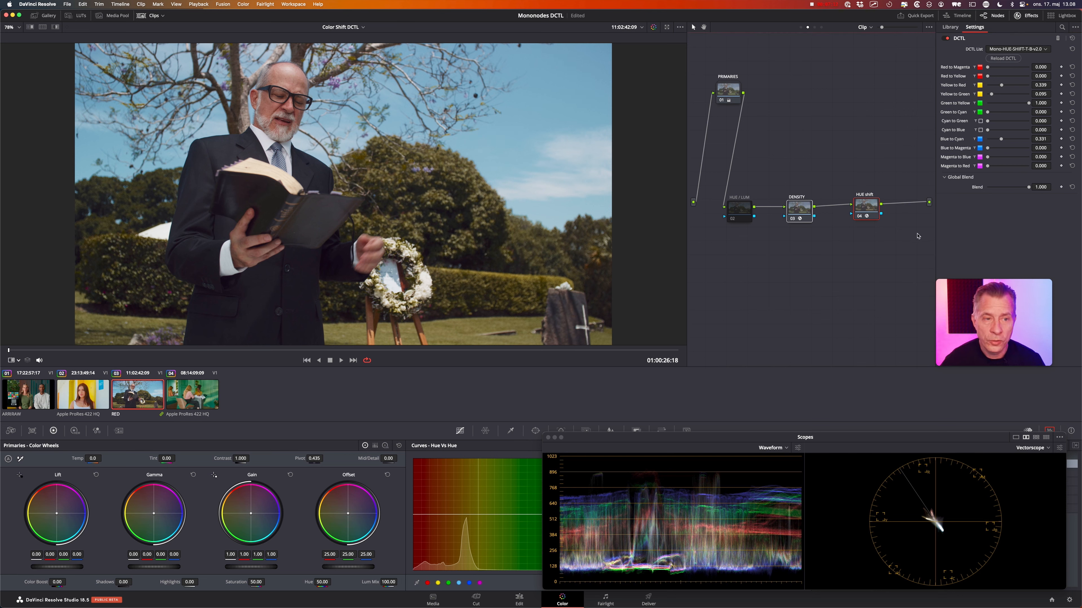
key("super+f")
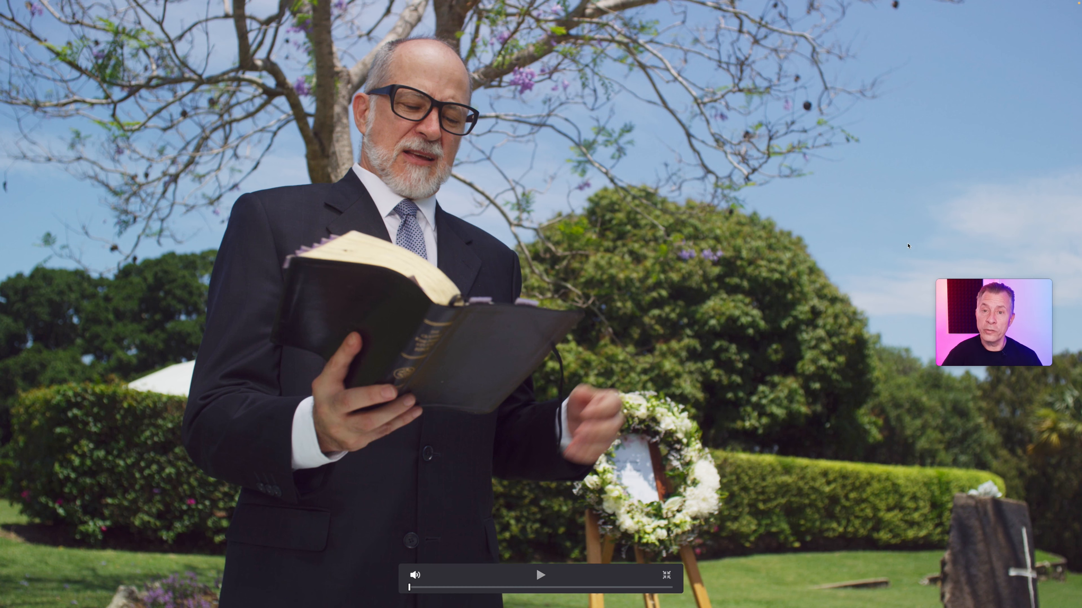
key("super+d")
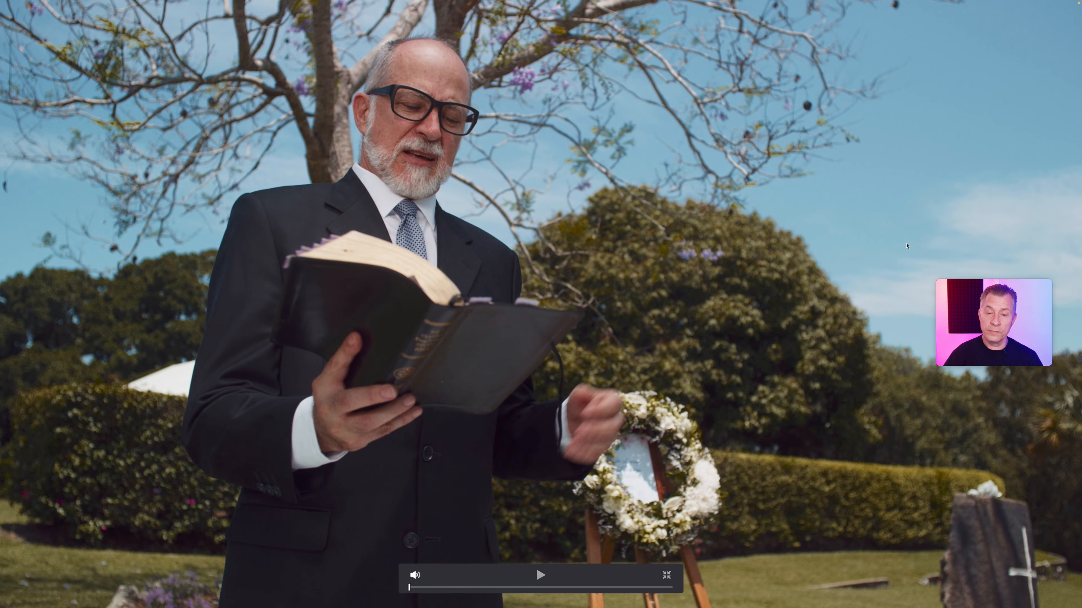
key("shift+d")
key("shift+d")
key("space")
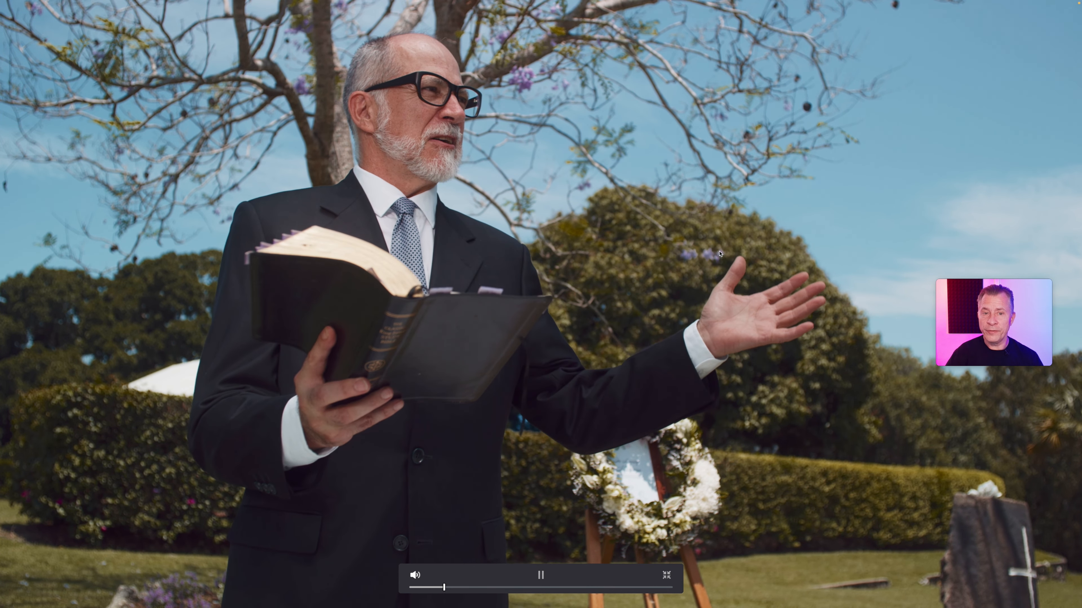
Pause clip 03, compare the full-screen picture with the whole grade bypassed and active, and leave the full-screen view.
key("space")
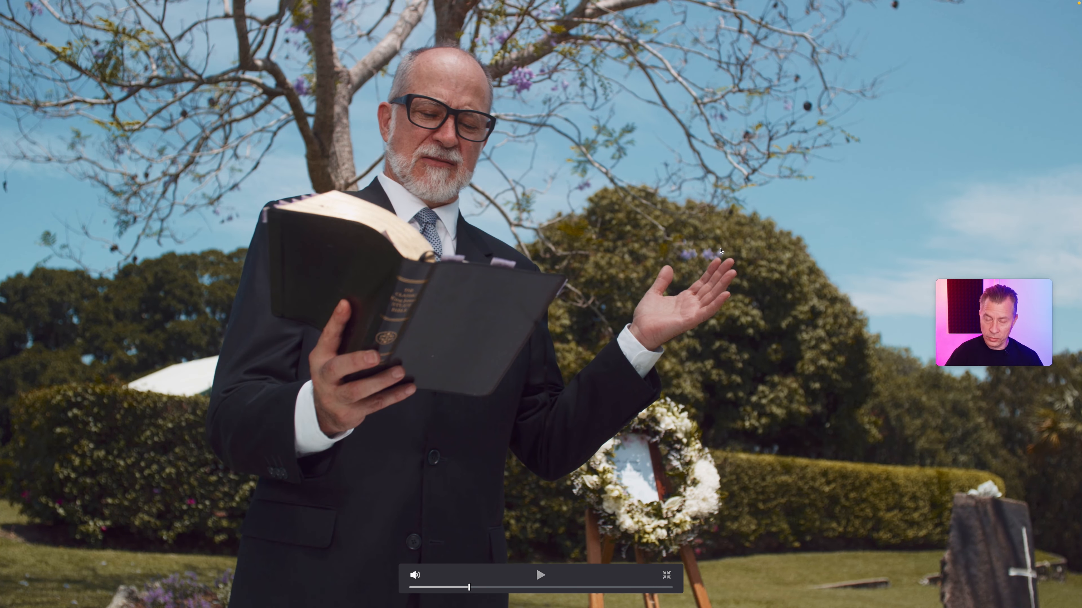
key("shift+d")
key("shift+d")
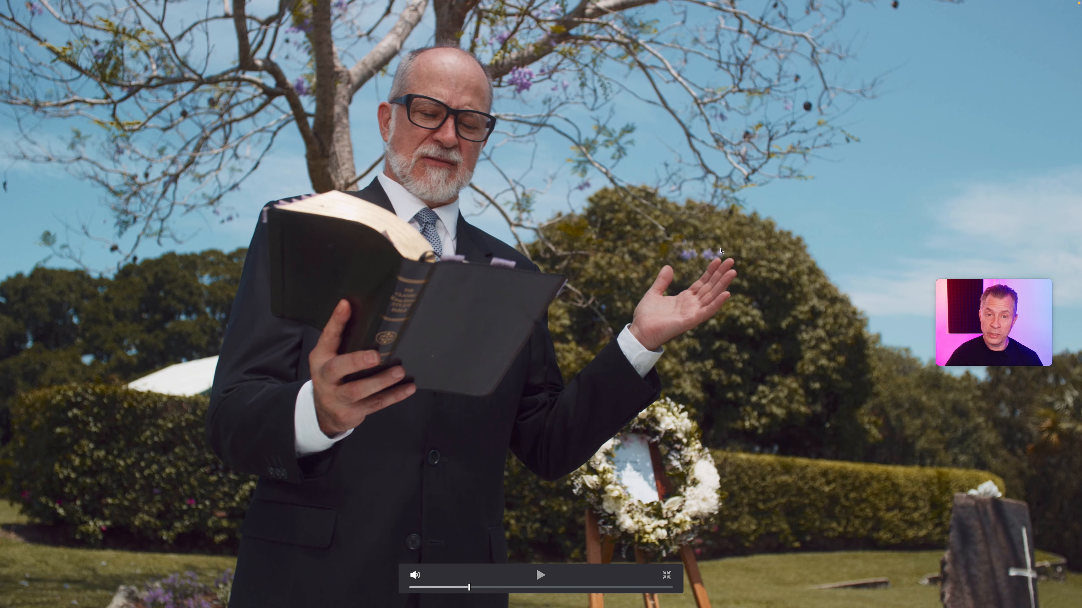
key("Escape")
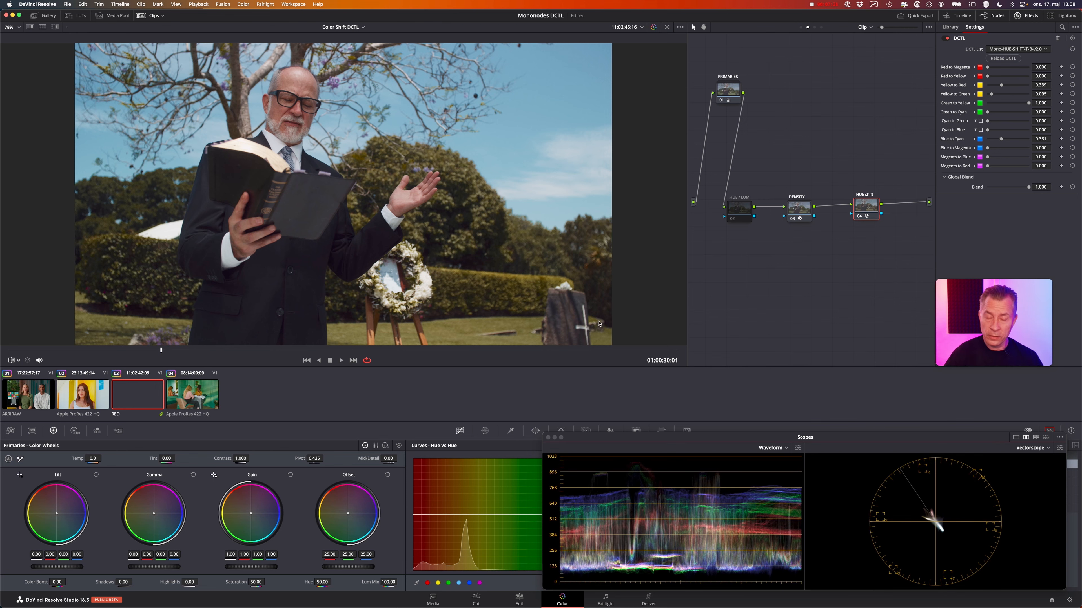
Open clip 04, space its DENSITY and HUE SHIFT nodes apart, and disable the HUE SHIFT node.
left_click(192, 402)
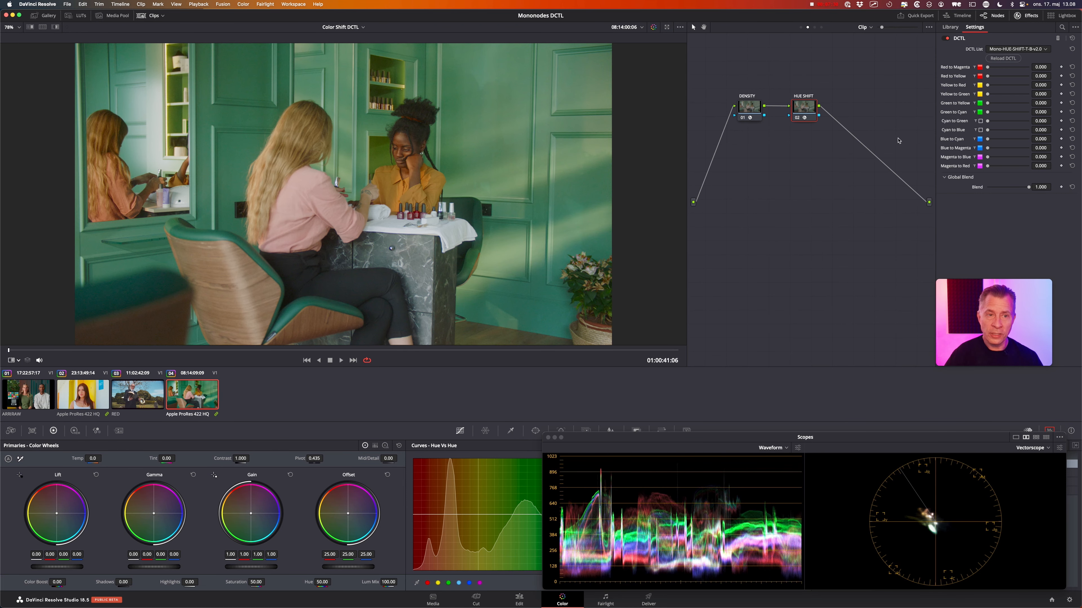
left_click_drag(743, 112, 729, 113)
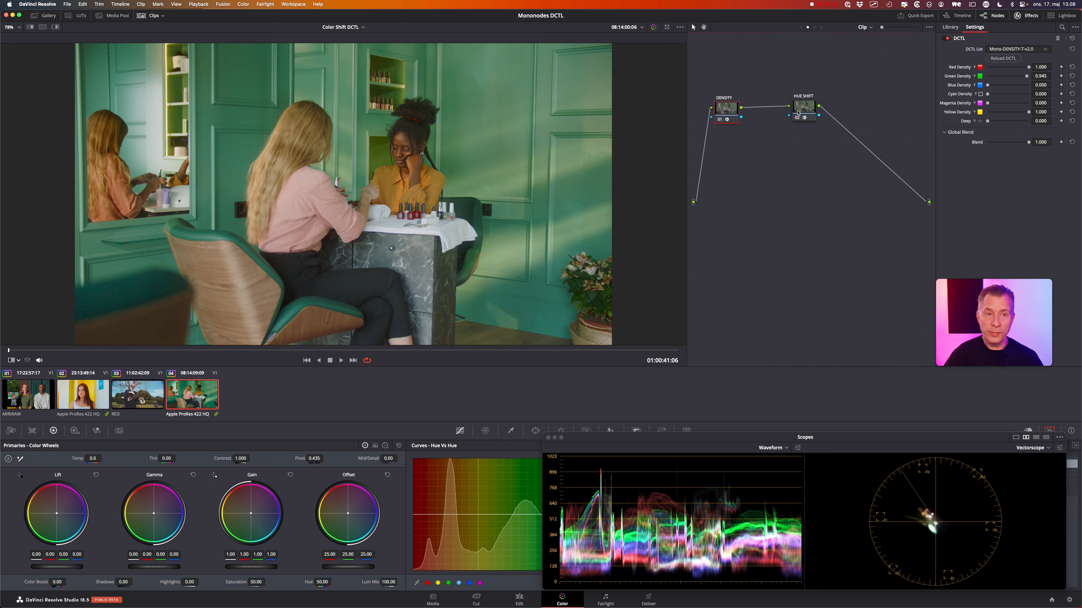
left_click_drag(798, 112, 807, 128)
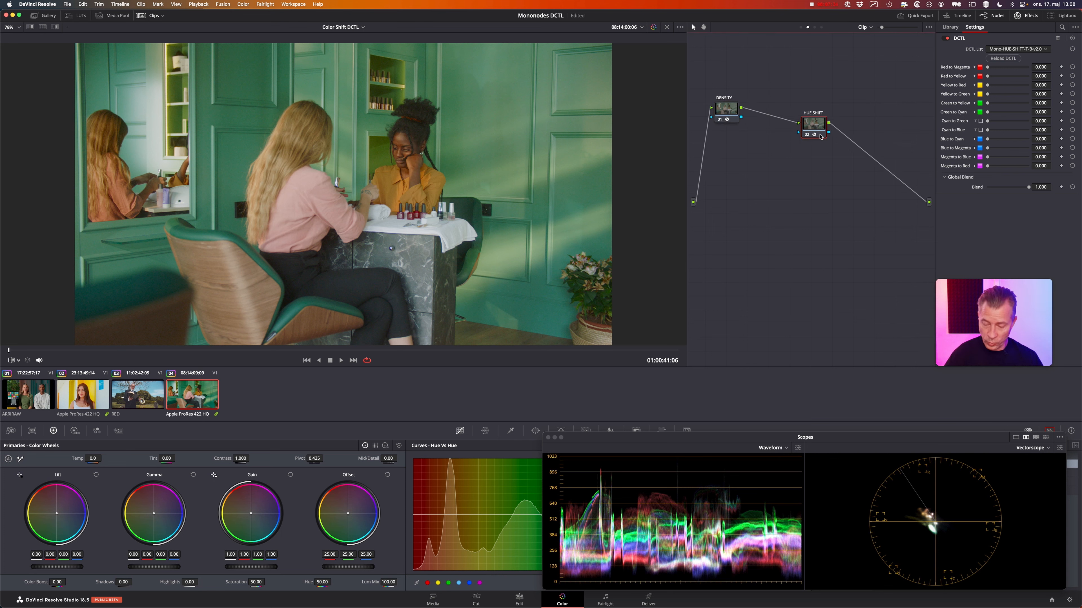
Compare clip 04 with its existing DENSITY node settings off and on.
left_click(727, 114)
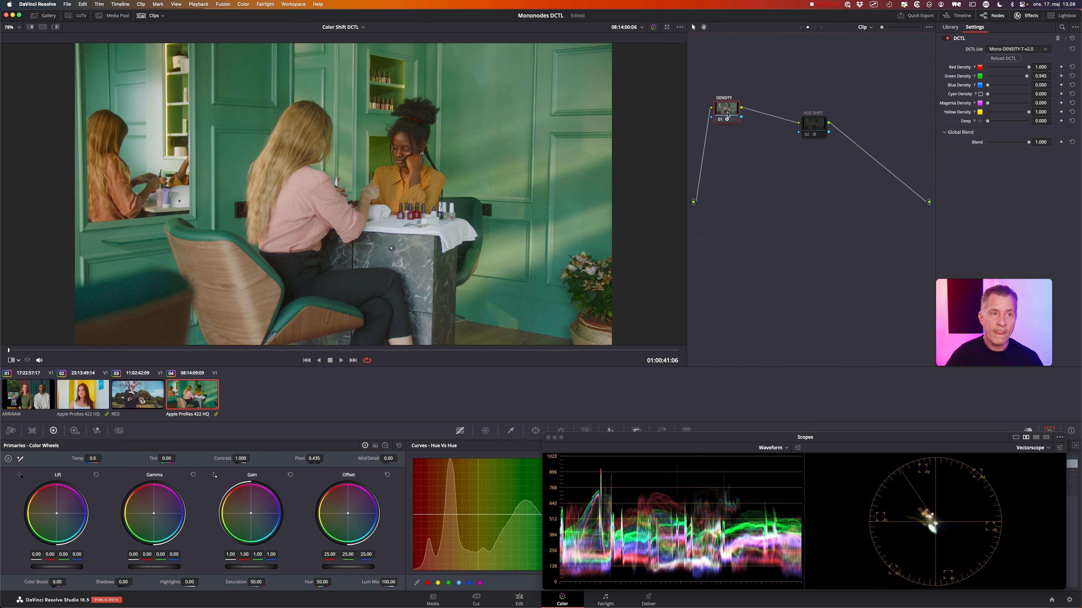
key("super+d")
key("super+d")
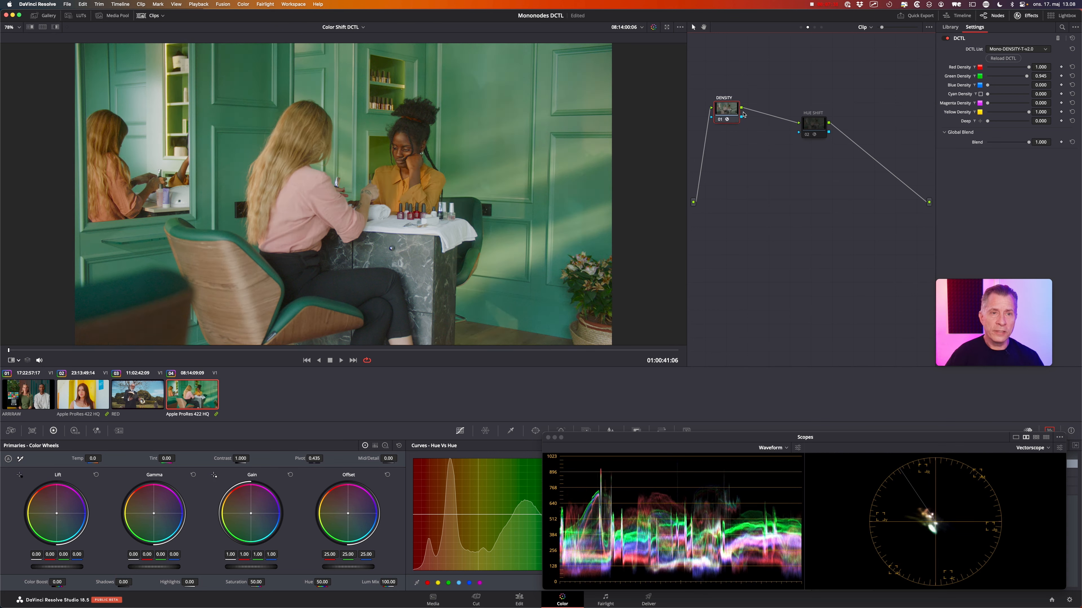
Reset the Mono-DENSITY-T-v2.0 DCTL on clip 04's DENSITY node, then set Red and Green Density to 1.000 and Yellow Density to 0.817.
left_click(1002, 58)
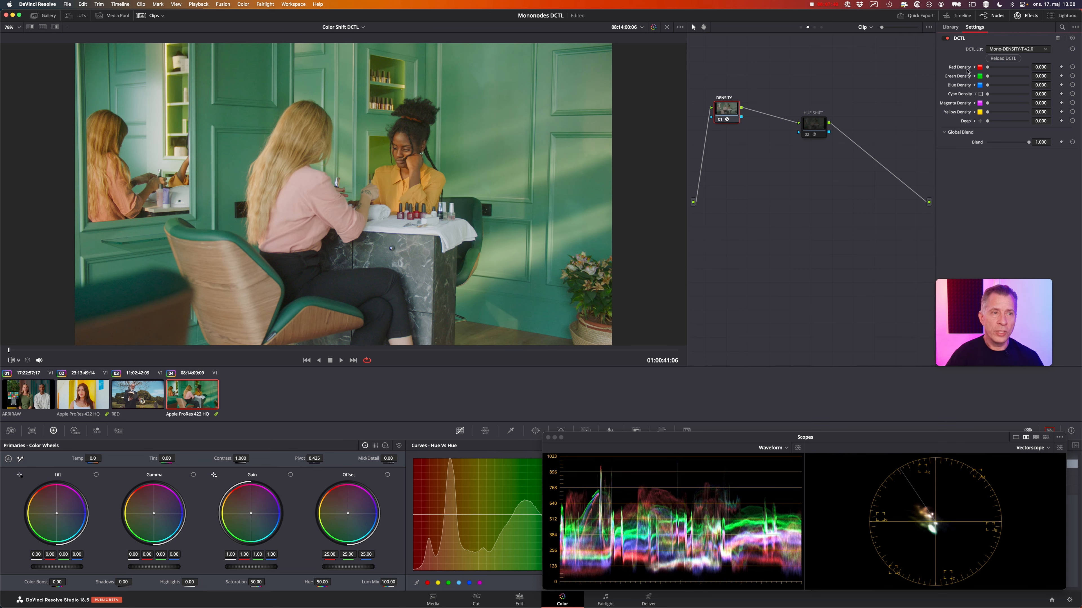
left_click_drag(988, 70, 1035, 78)
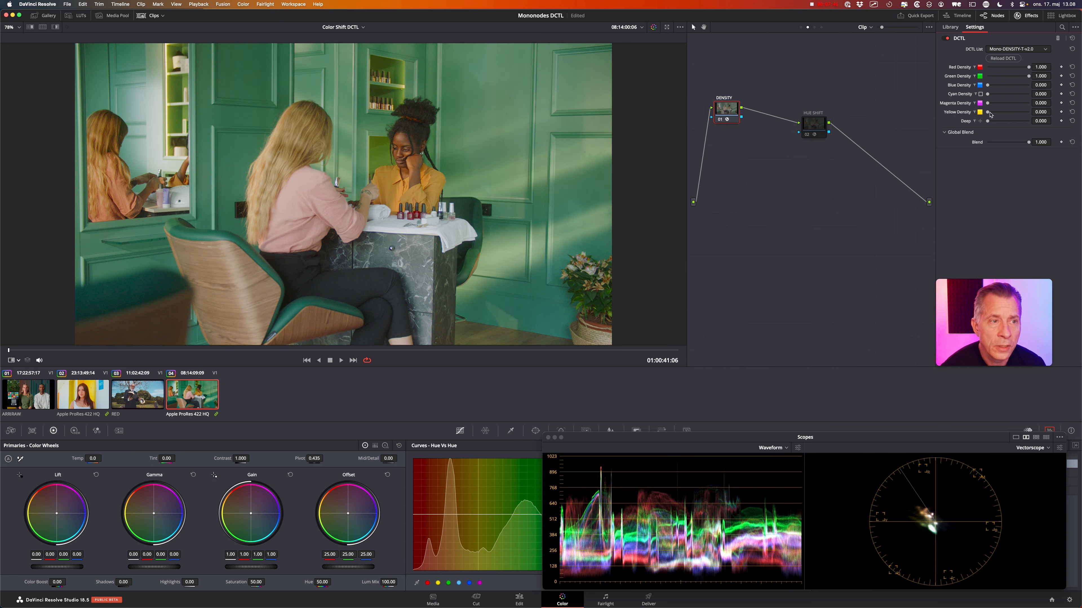
left_click_drag(988, 113, 1021, 114)
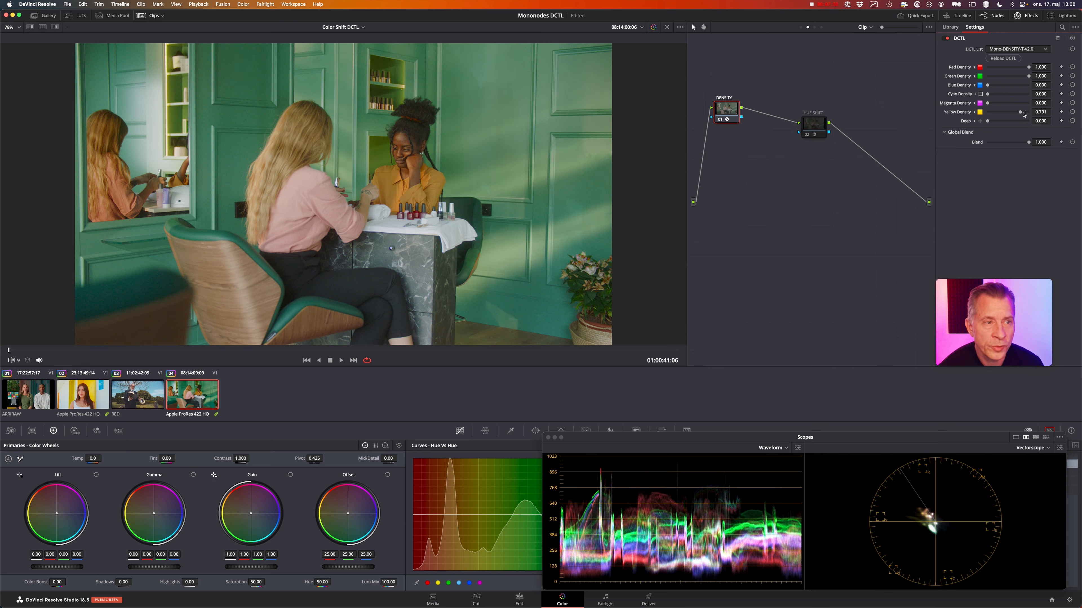
left_click_drag(1020, 116, 1022, 116)
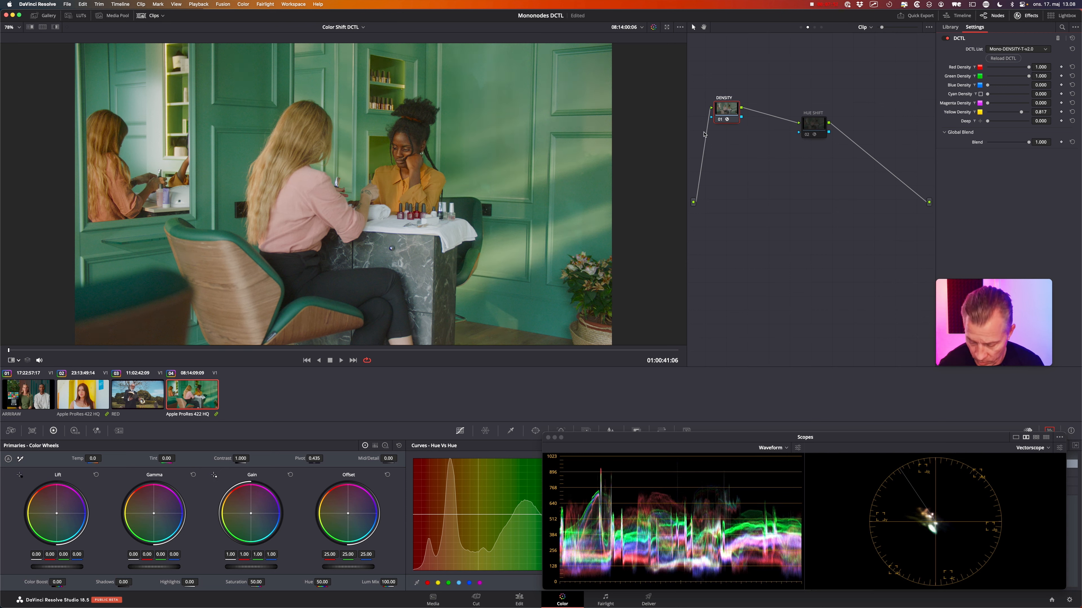
Toggle clip 04's DENSITY node off and on repeatedly to compare the new density settings.
key("super+d")
key("super+d")
key("super+d")
key("super+d")
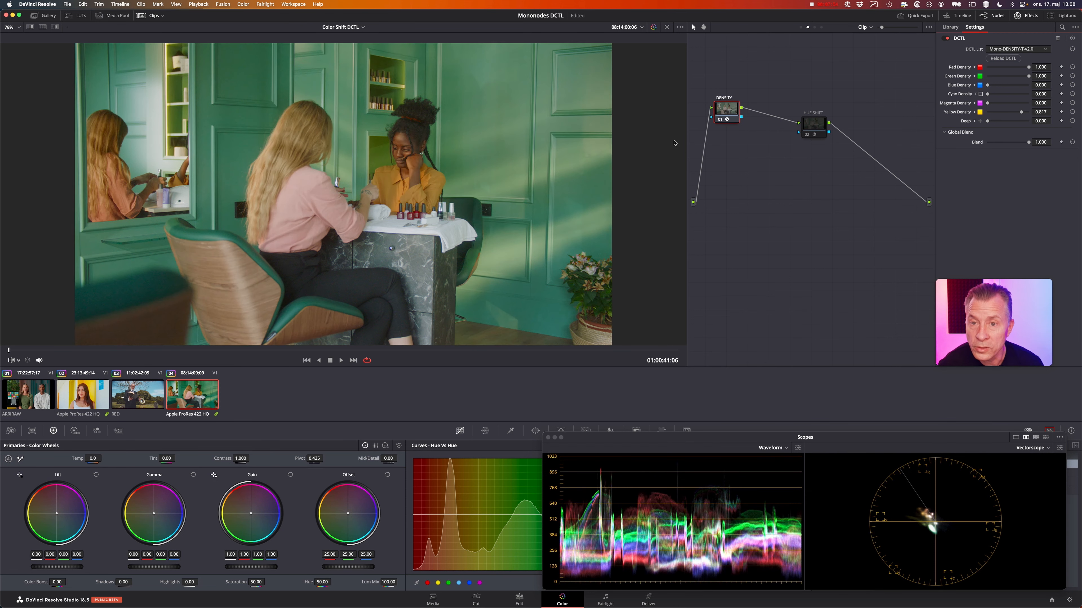
Select clip 04's HUE SHIFT node to show its Mono-HUE-SHIFT-T-B-v2.0 settings.
left_click(806, 131)
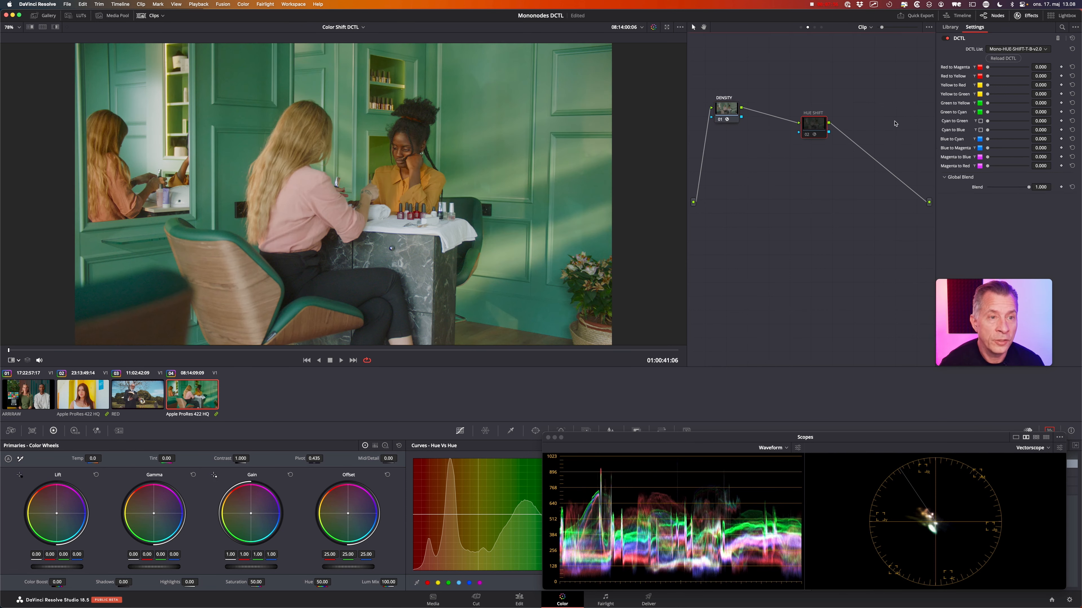